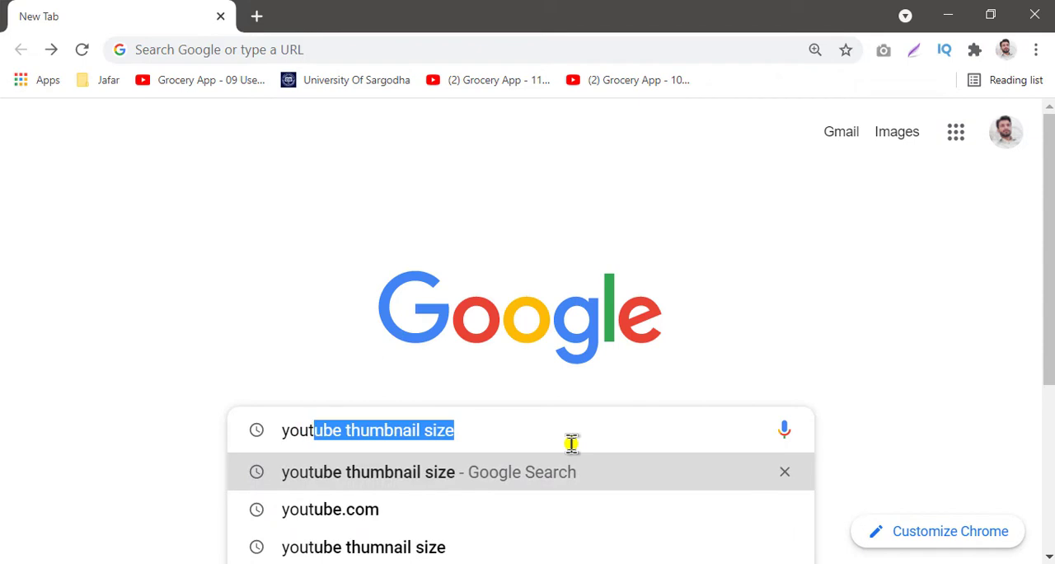
- Search Google for "youtube thumbnail size" and check the recommended pixel dimensions
text(ube)
key(Return)
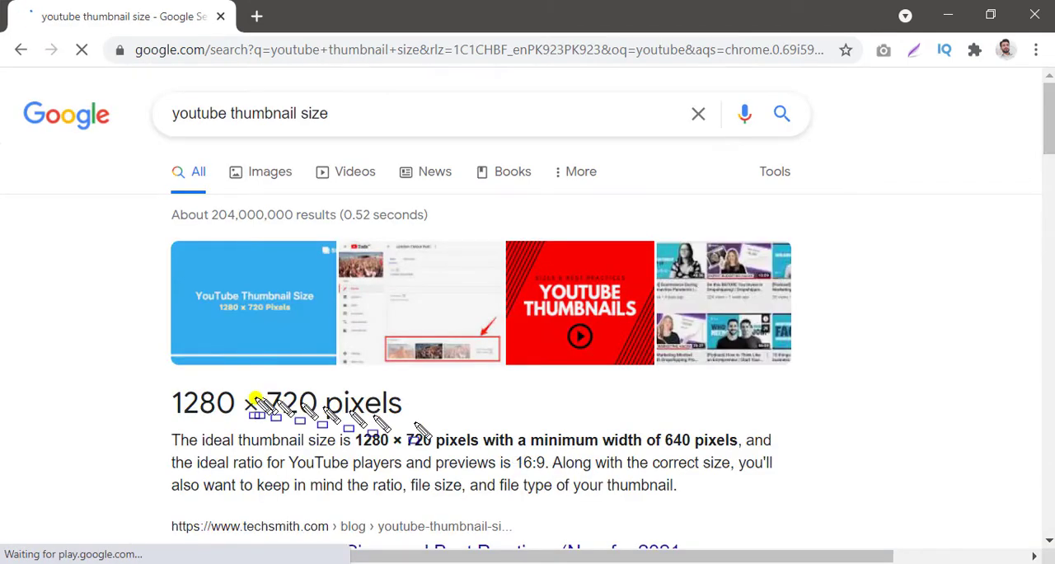
mouse_move(132, 386)
mouse_down()
mouse_move(808, 495)
mouse_move(795, 507)
mouse_up()
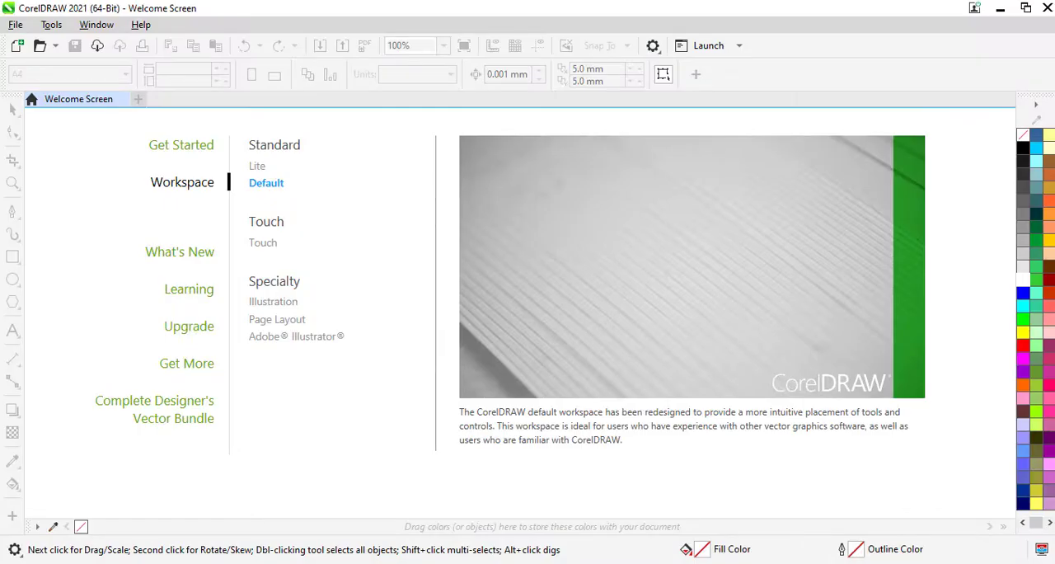
- In CorelDRAW, create a new landscape RGB document named Creative YouTube Thumbnail, 1280 by 720 px at 800 dpi
click(166, 147)
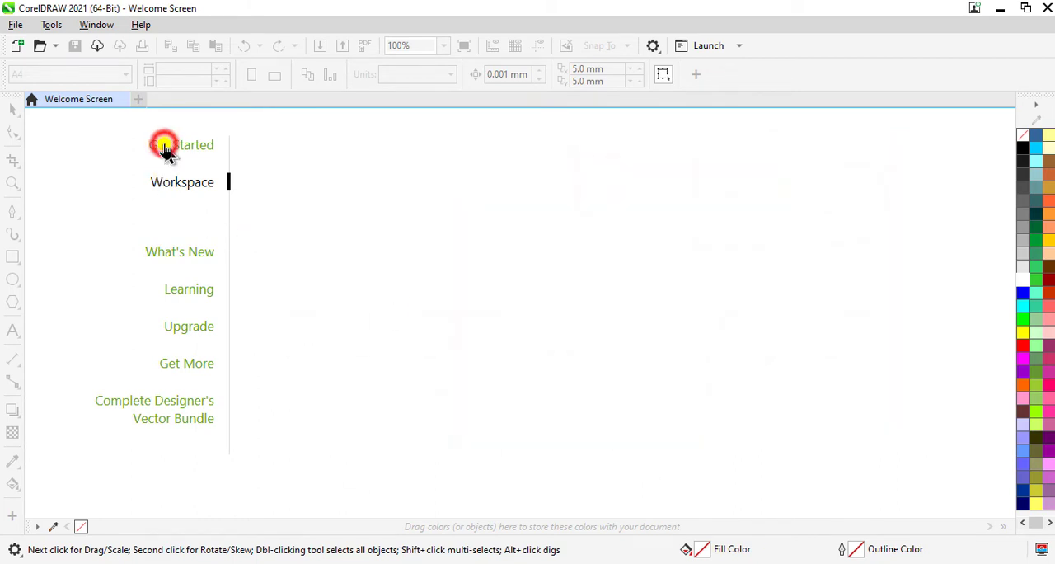
click(293, 216)
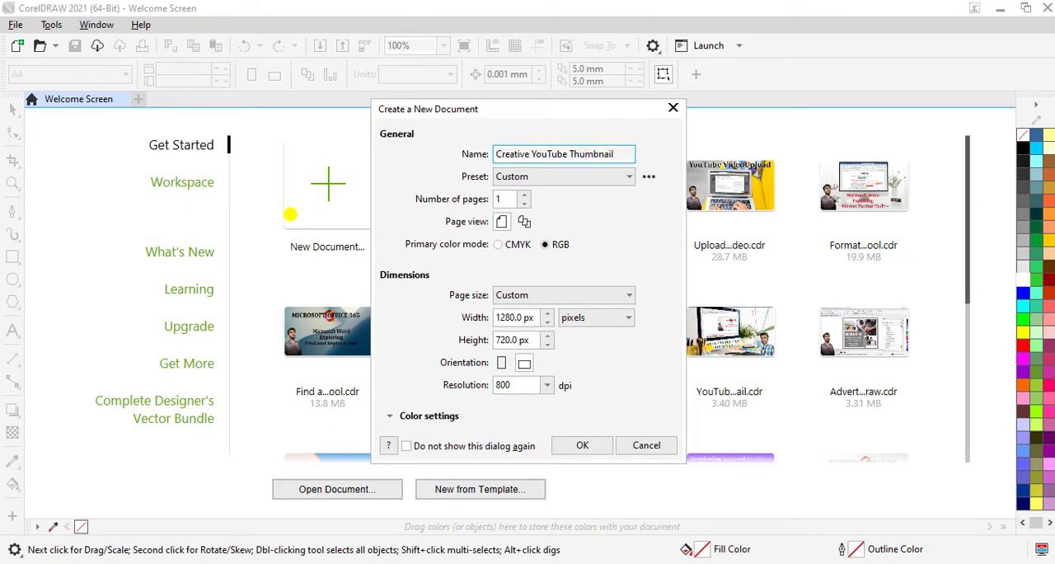
click(605, 251)
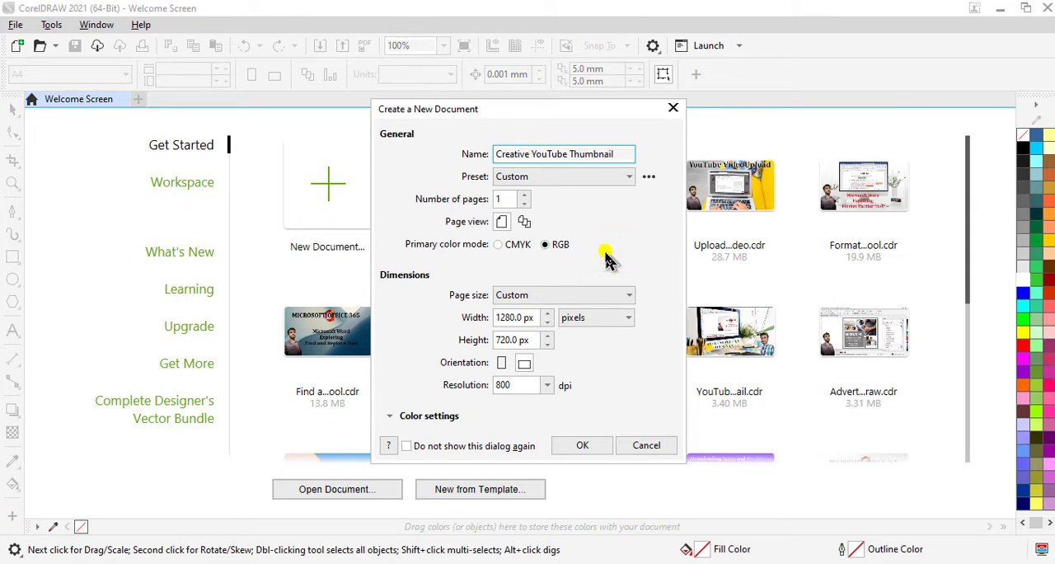
drag(375, 262, 563, 299)
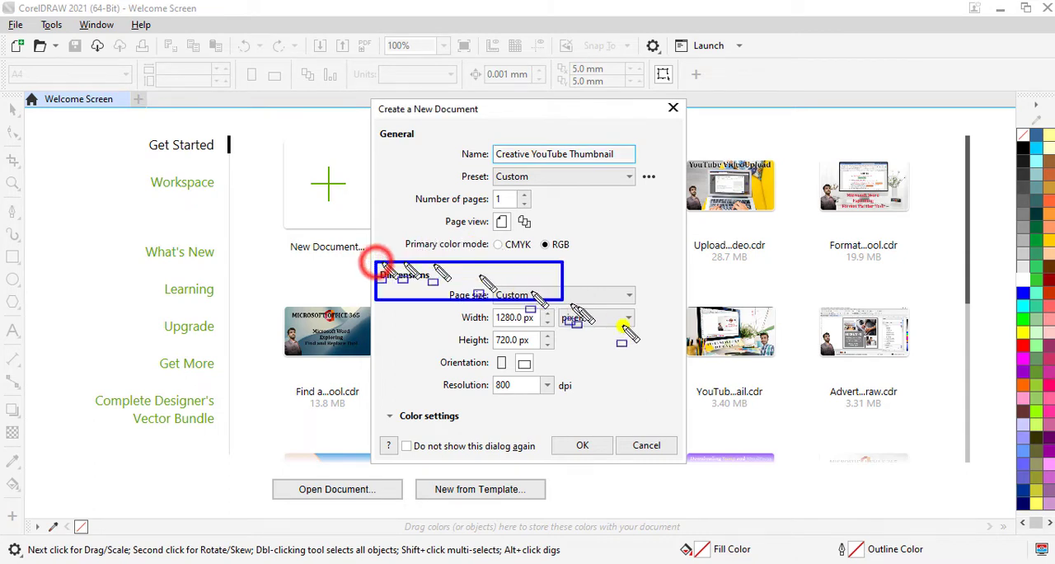
mouse_move(624, 328)
mouse_down()
mouse_move(648, 399)
mouse_move(660, 402)
mouse_up()
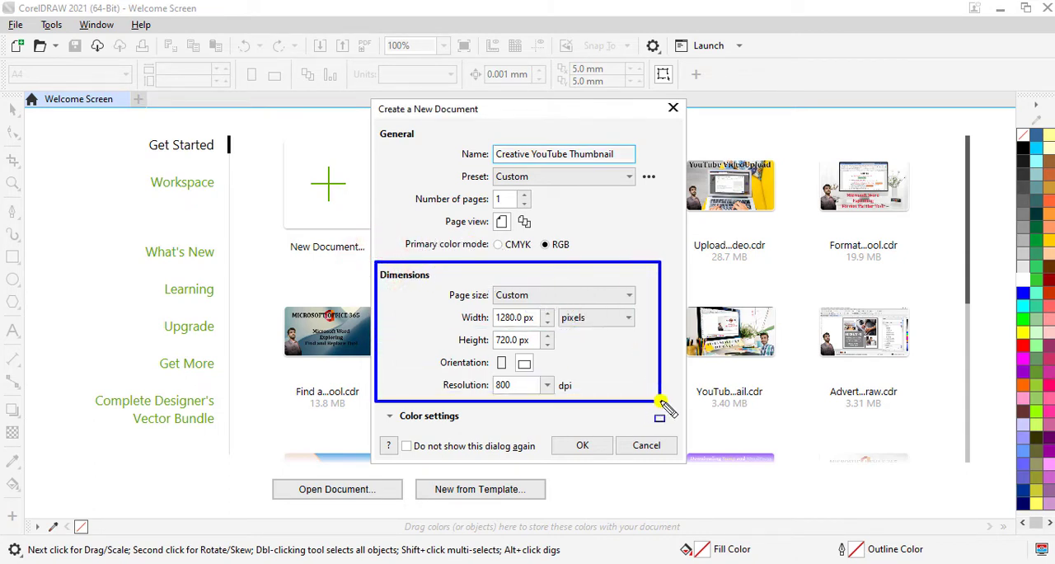
click(592, 449)
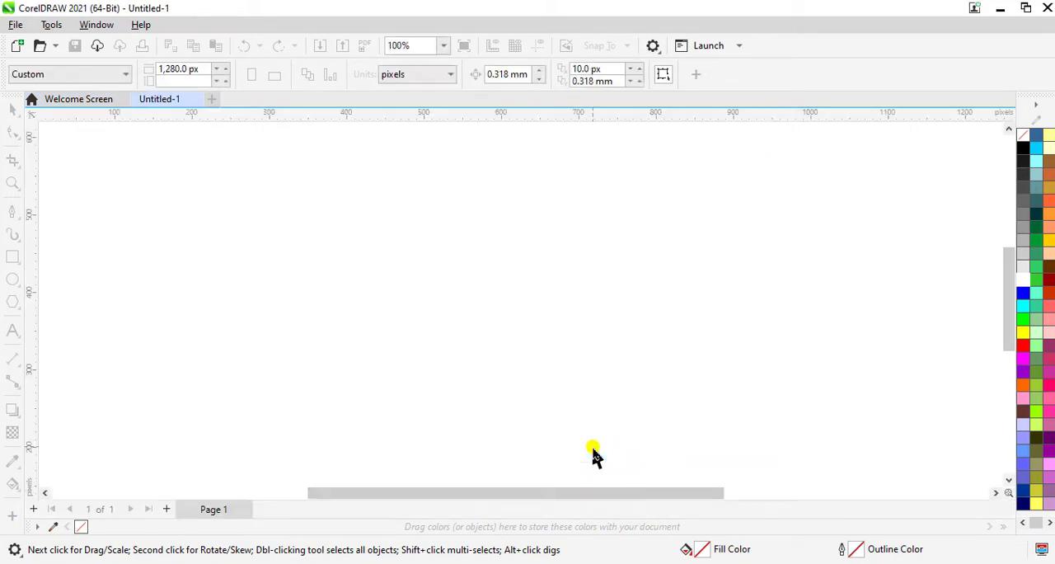
- Draw a rectangle of about 1287 by 714 px covering the page and give it a hairline outline
click(444, 47)
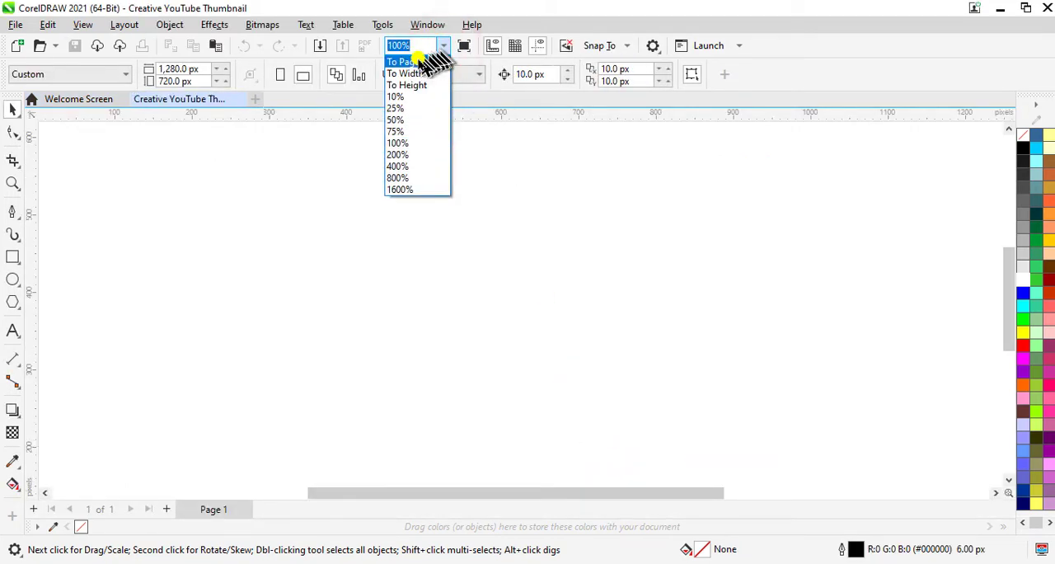
click(417, 59)
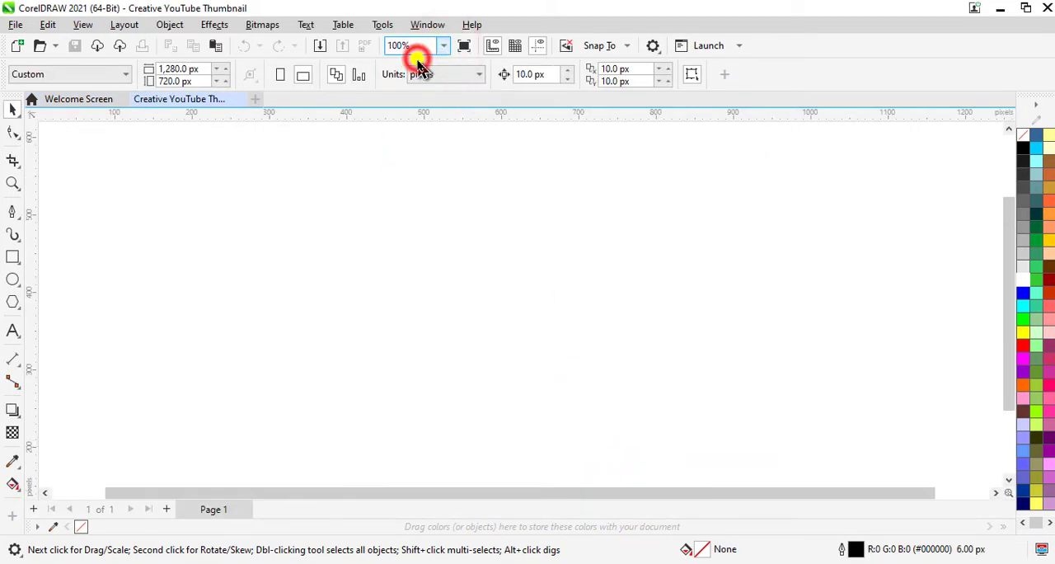
click(13, 257)
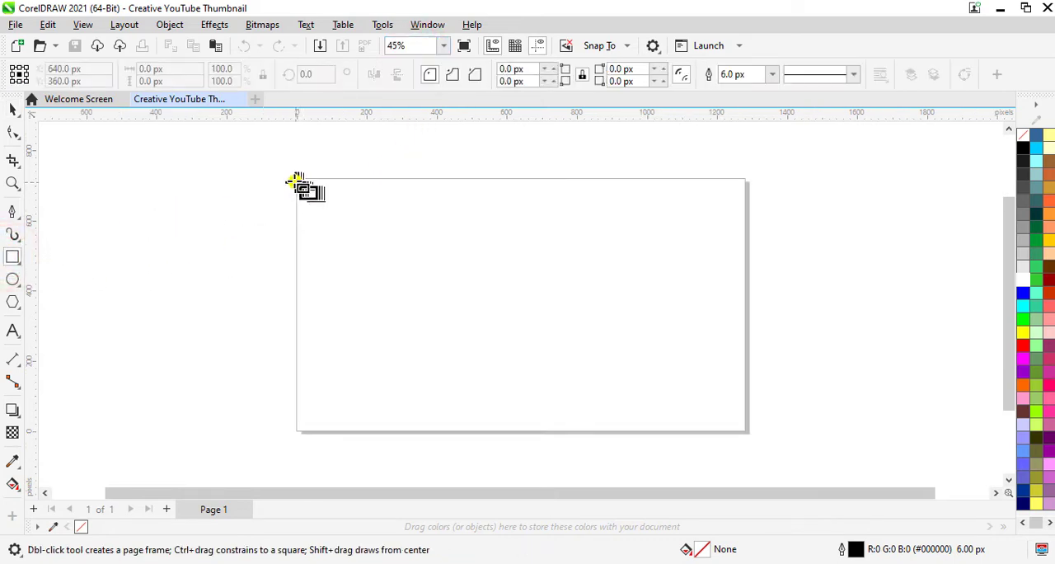
drag(294, 178, 746, 432)
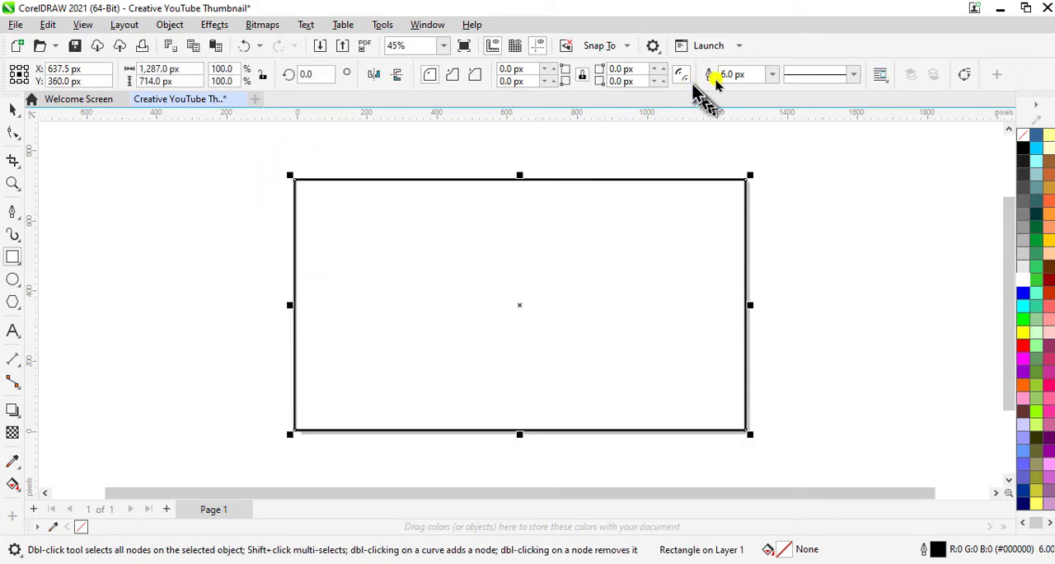
click(772, 75)
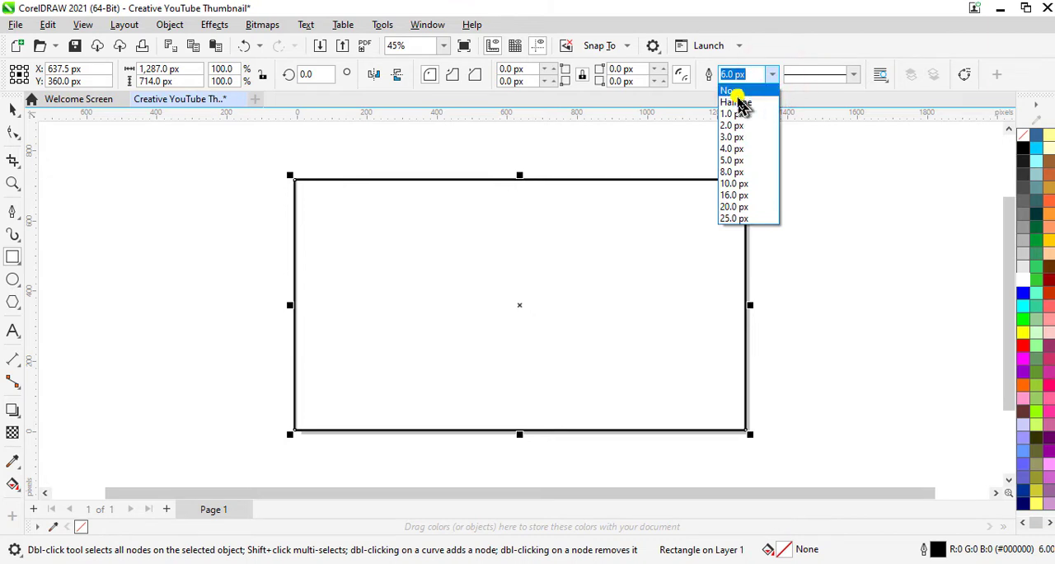
click(735, 101)
click(12, 110)
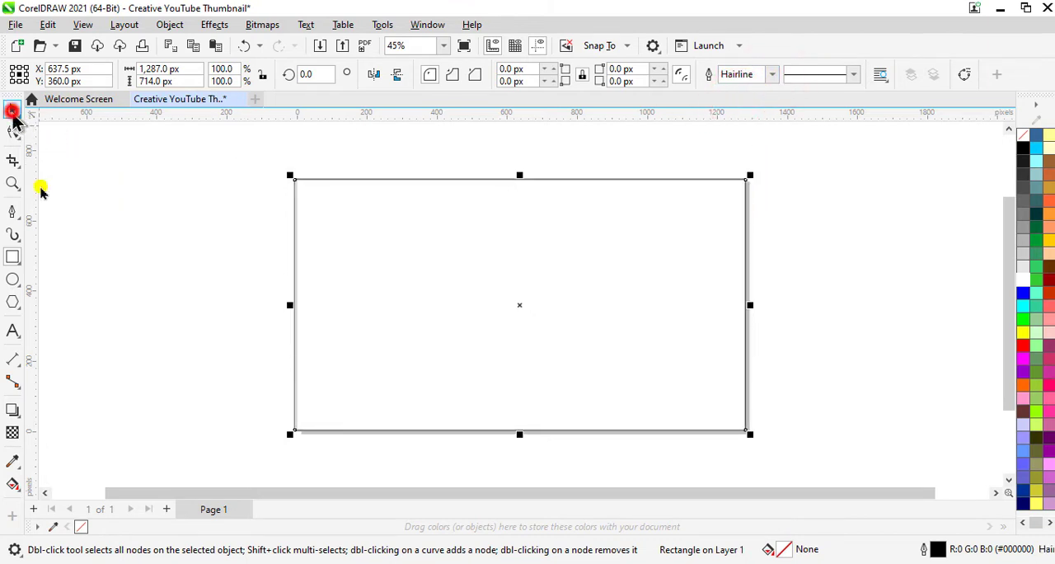
click(135, 318)
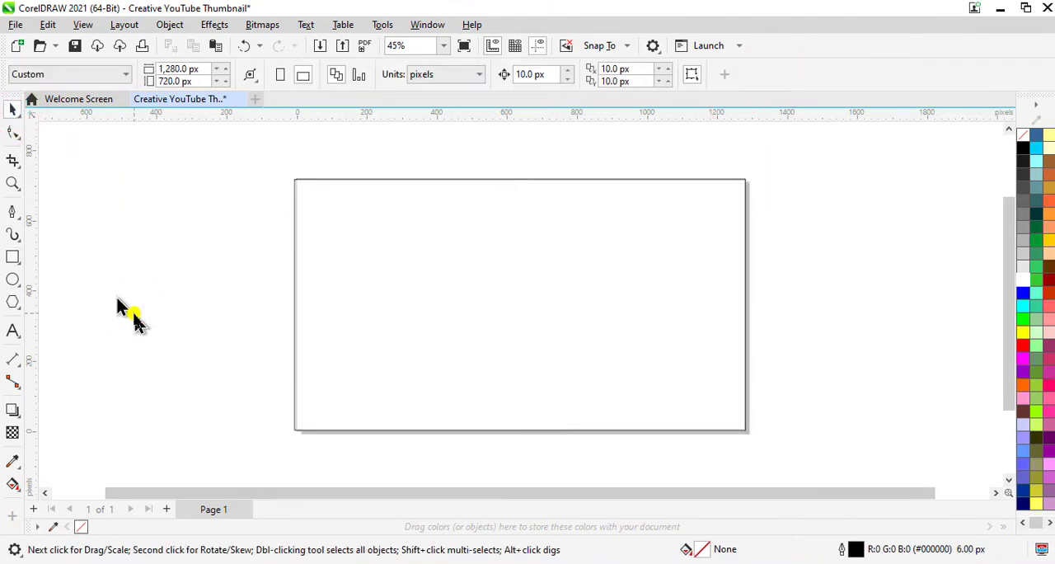
- Import the closeup-computer-cup-coffee-vase-flowers desk photo and place it about 205 px wide beside the page
key(ctrl+i)
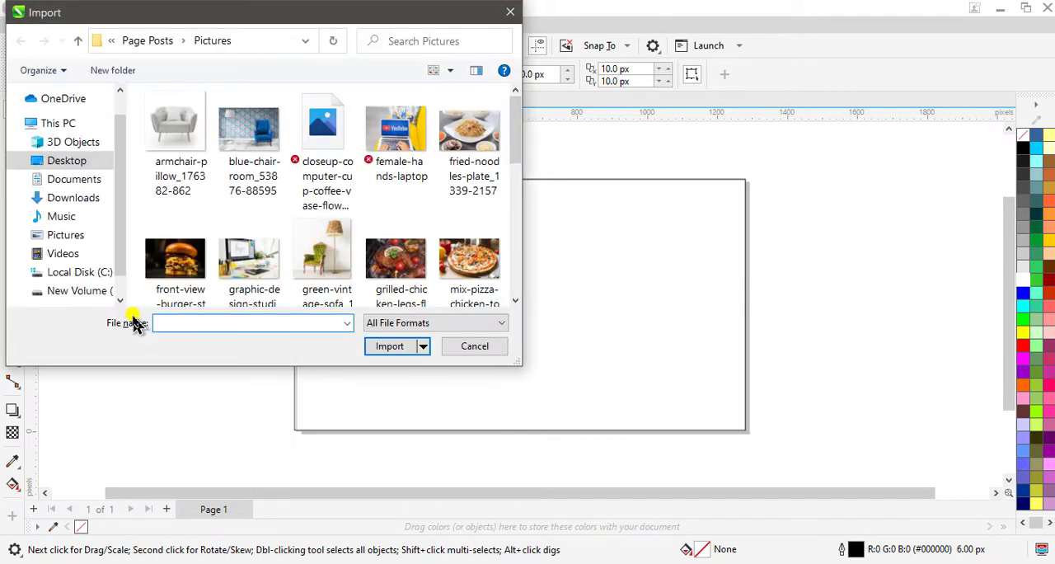
click(334, 146)
click(390, 346)
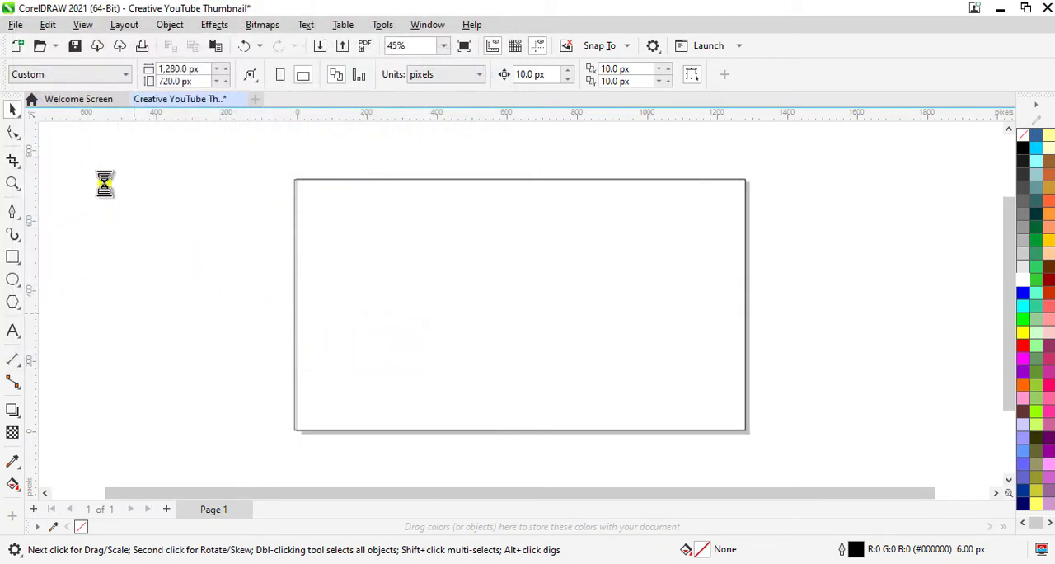
drag(103, 183, 161, 324)
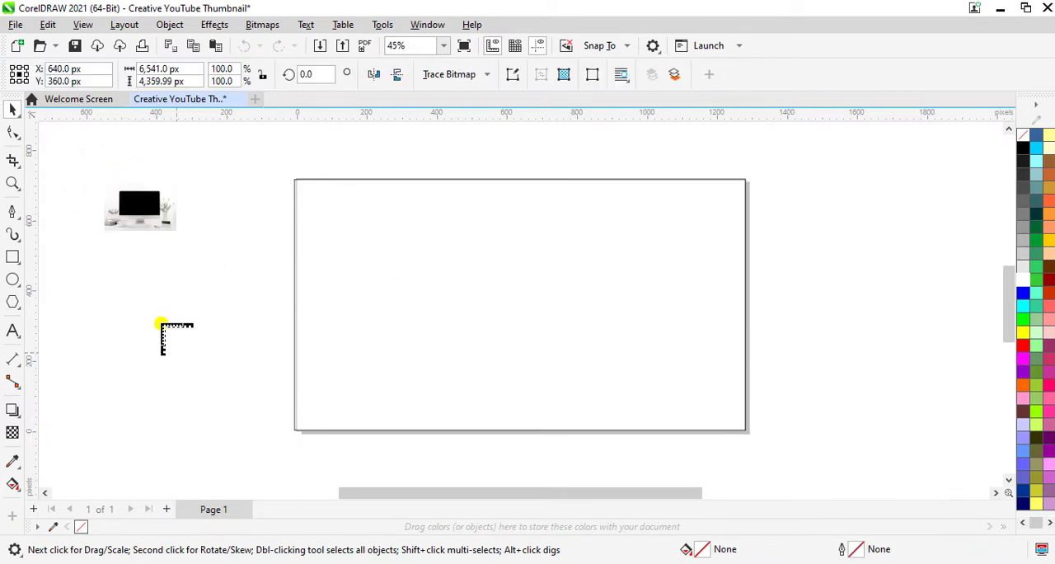
- PowerClip the desk photo inside the page rectangle and scale it proportionally to fill the frame
right_click(147, 208)
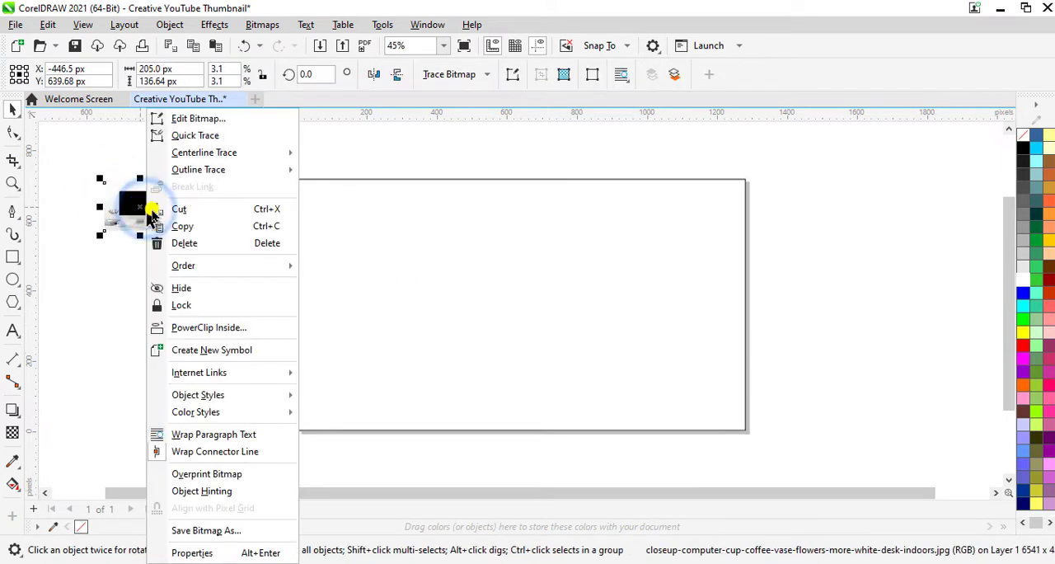
click(218, 327)
click(418, 282)
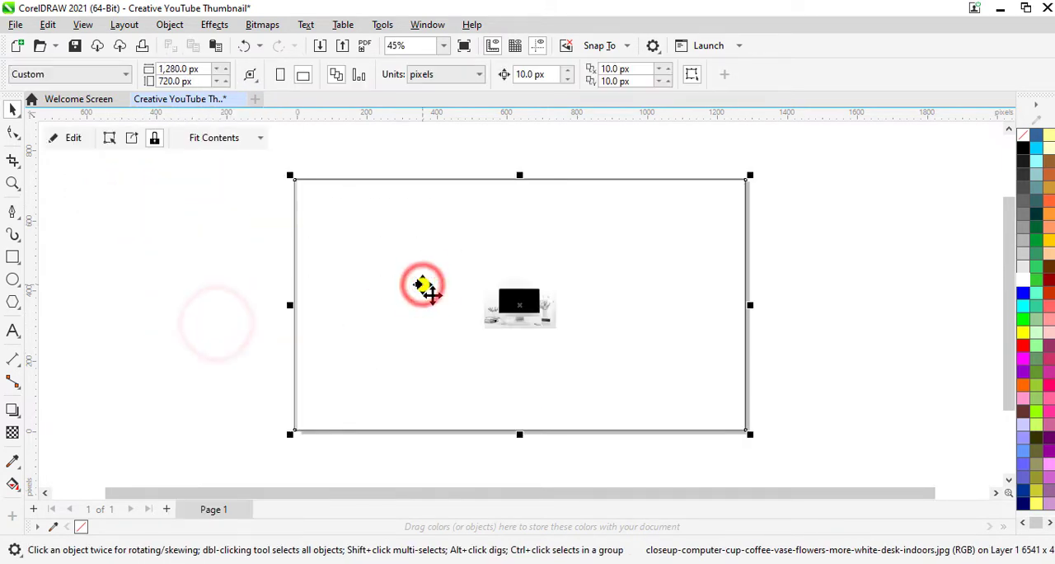
click(195, 137)
click(217, 193)
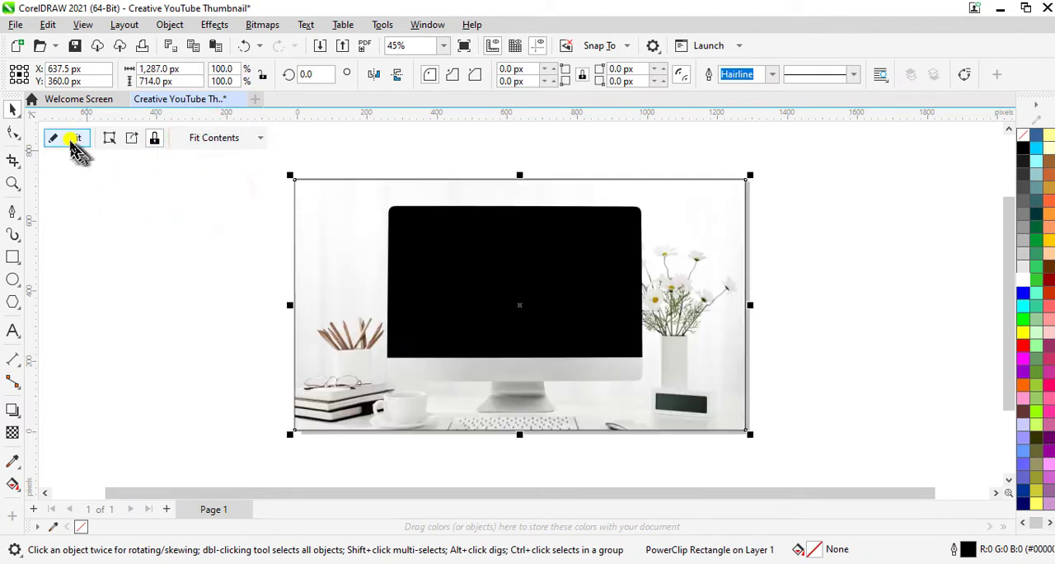
- Edit the PowerClip contents and nudge the desk photo up about 40 px within the frame
click(56, 138)
click(487, 346)
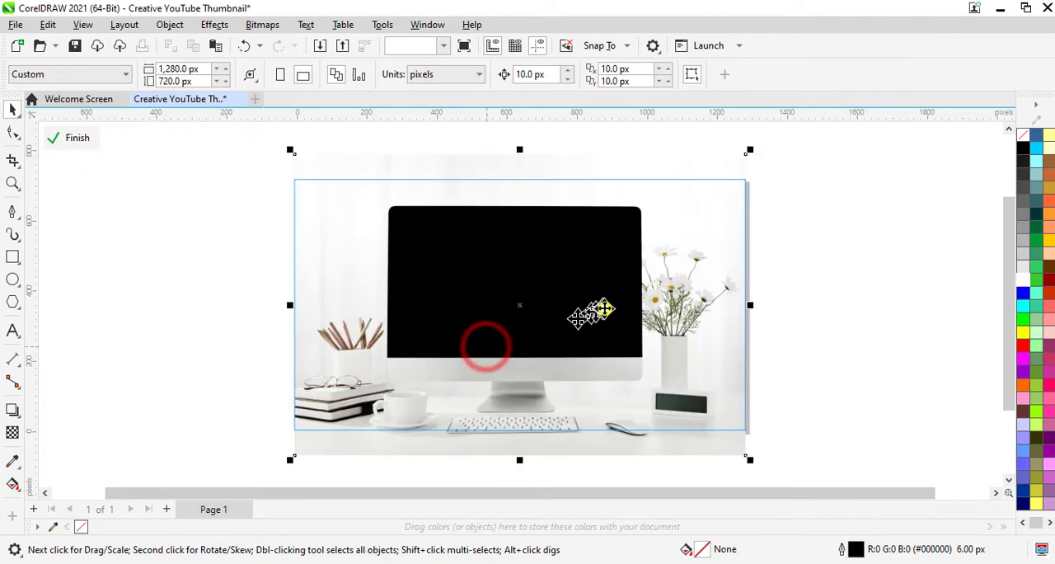
key(Up)
key(Up)
key(Up)
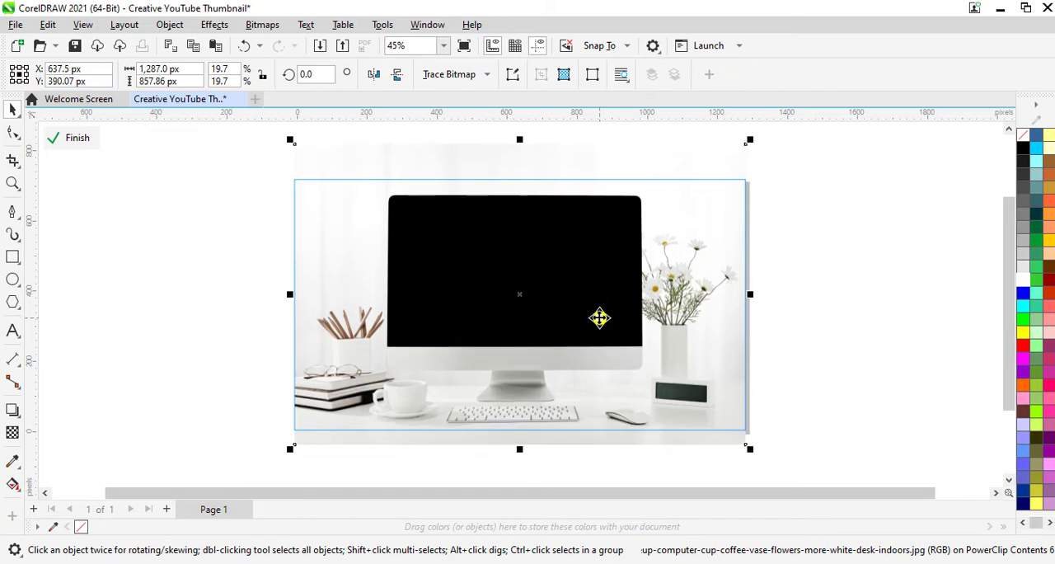
key(Up)
click(136, 293)
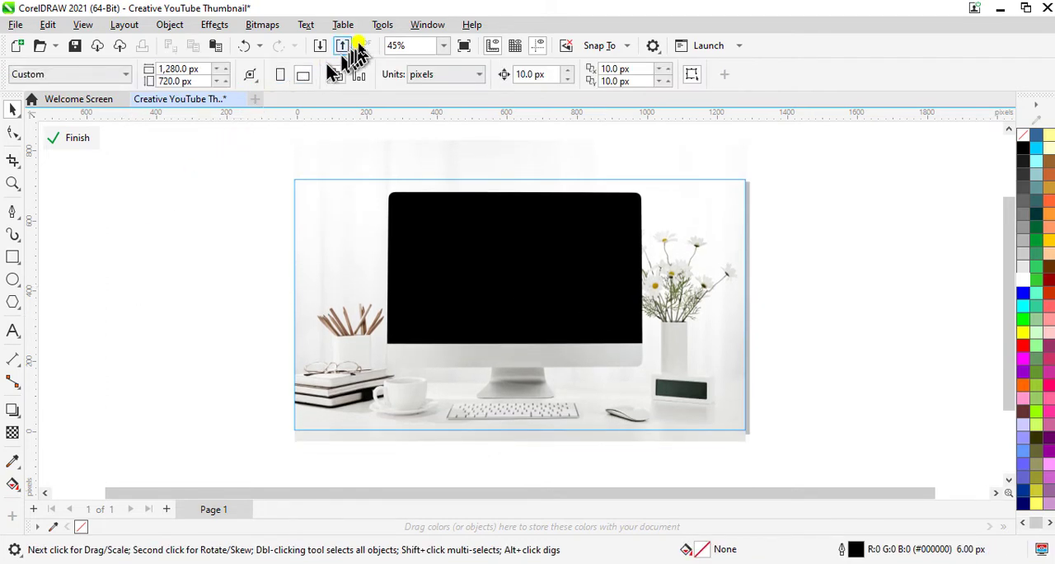
- Show the object properties and set the default outline colour for graphic objects to near-white #FFFCFC
click(427, 24)
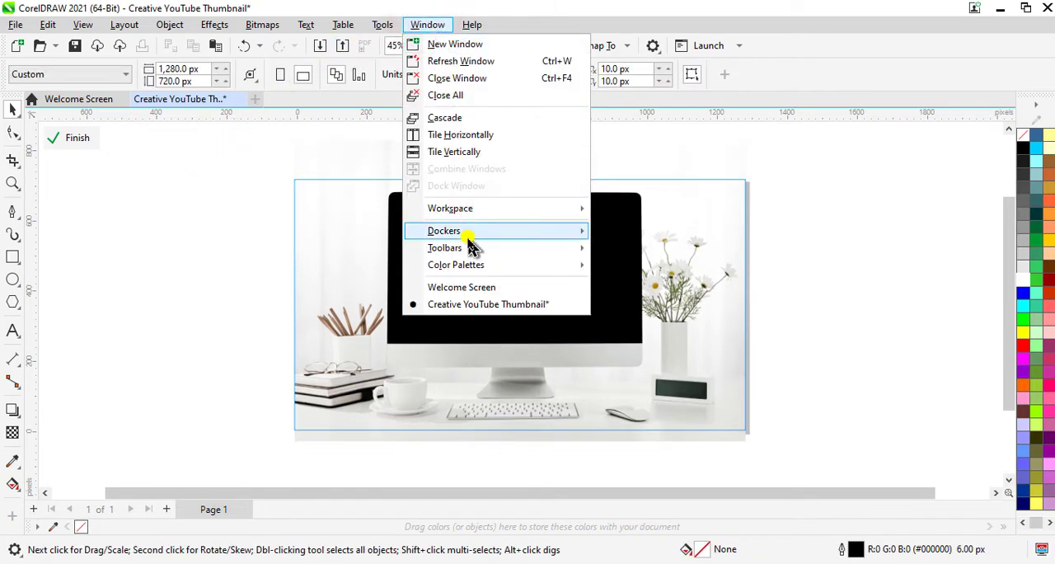
mouse_move(474, 234)
click(660, 13)
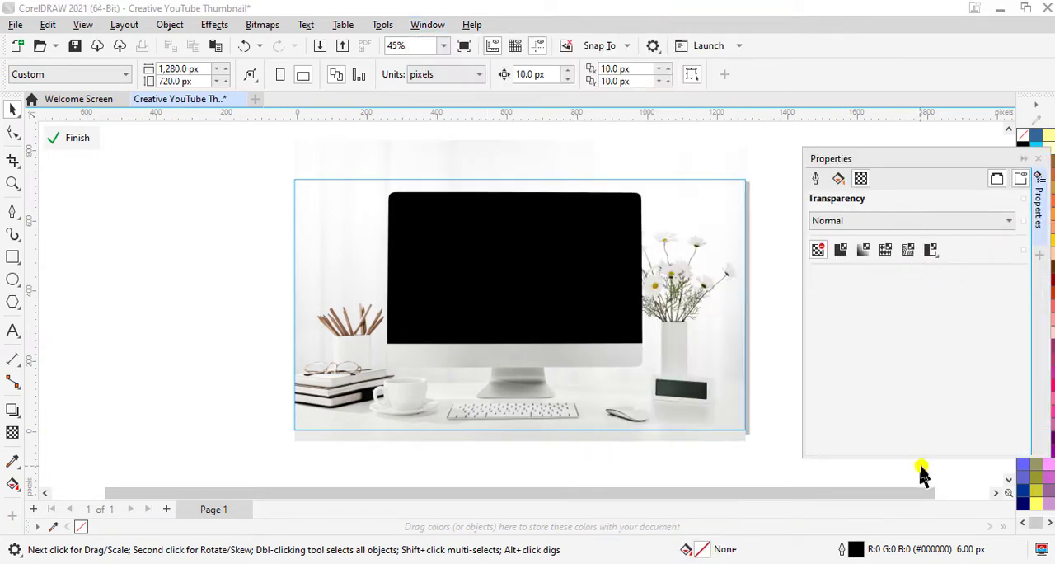
click(815, 178)
click(865, 222)
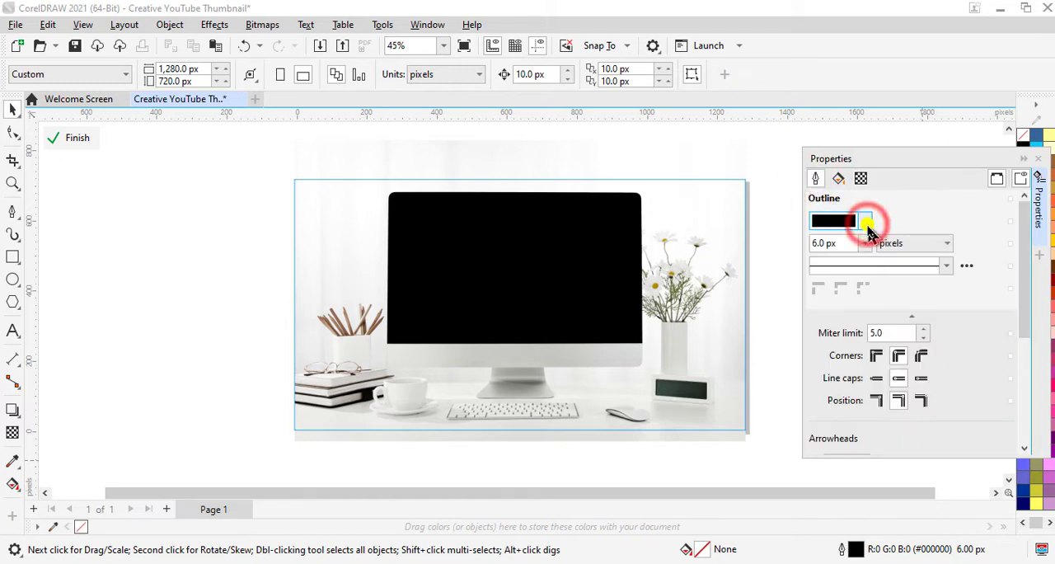
click(822, 294)
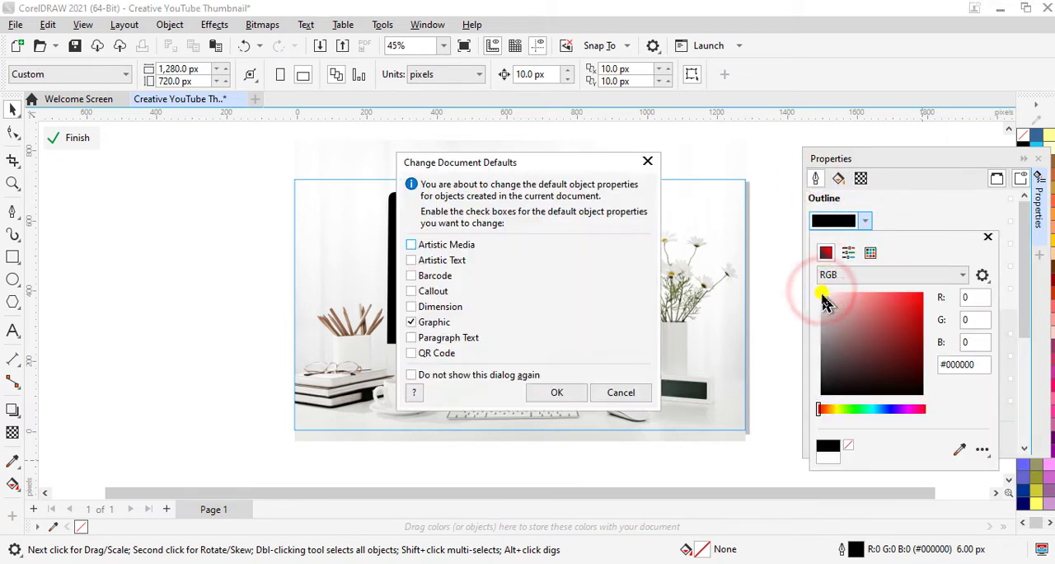
click(557, 391)
click(557, 392)
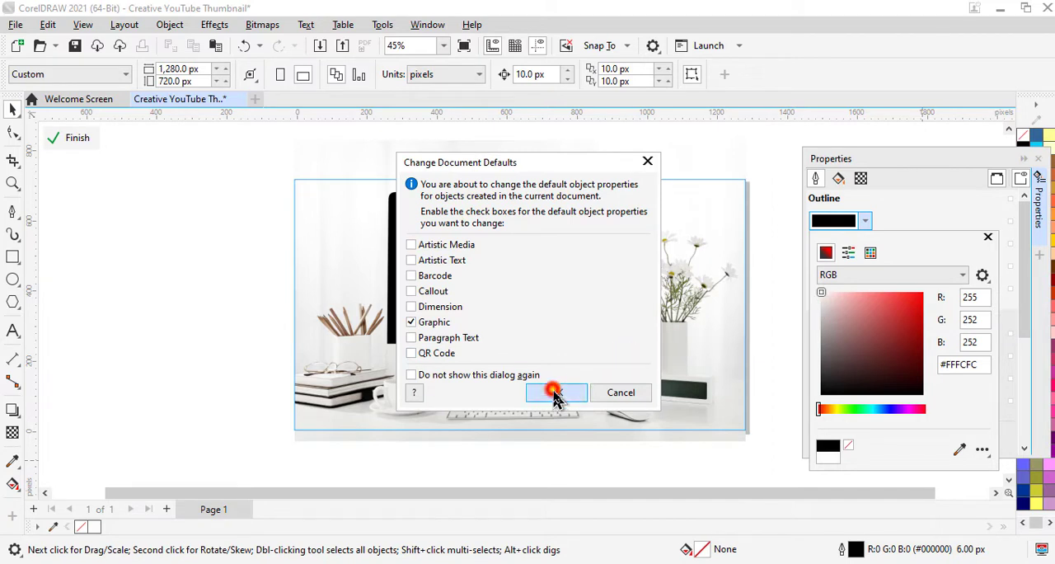
- With the Pen tool, draw a horizontal 6 px line about 699 px long just inside the monitor screen's lower edge
click(11, 213)
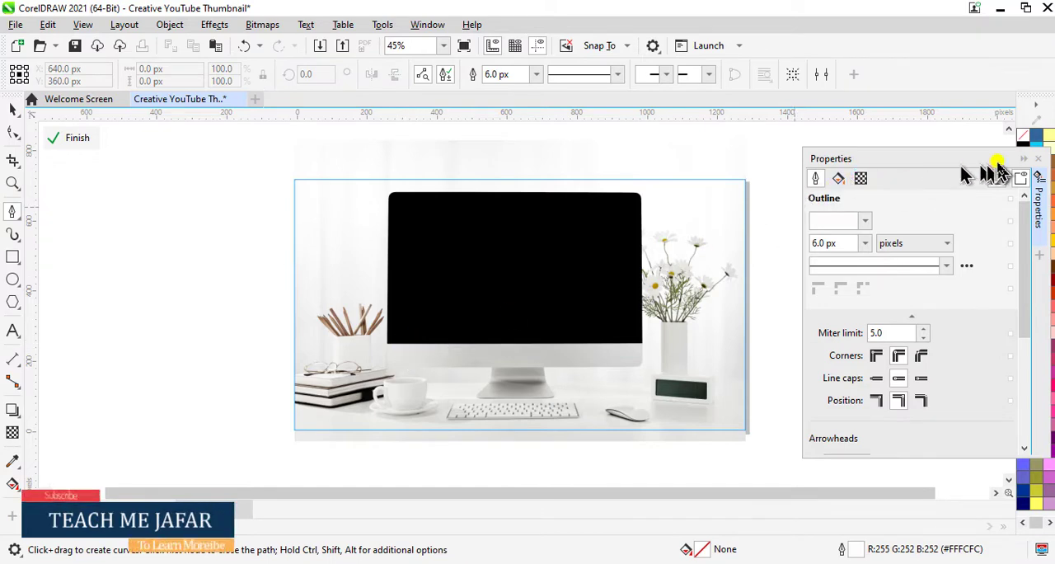
click(1022, 158)
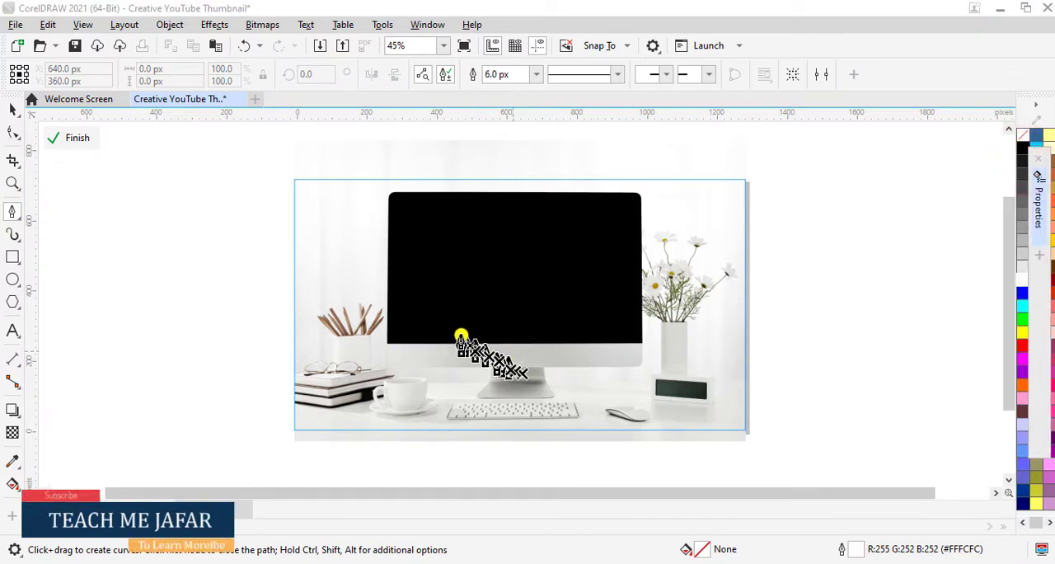
scroll(451, 338, up, 3)
scroll(336, 342, up, 2)
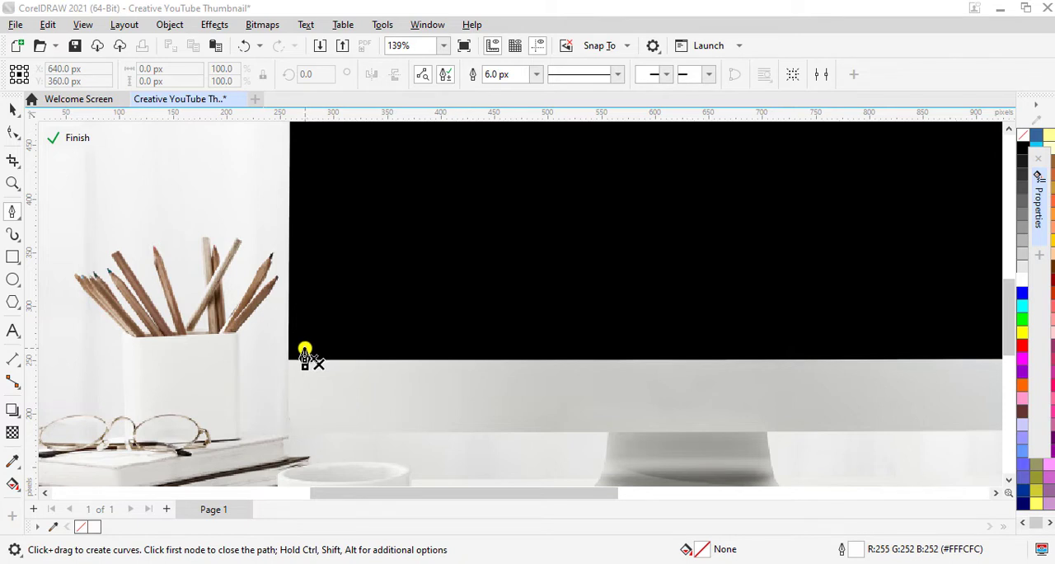
click(305, 347)
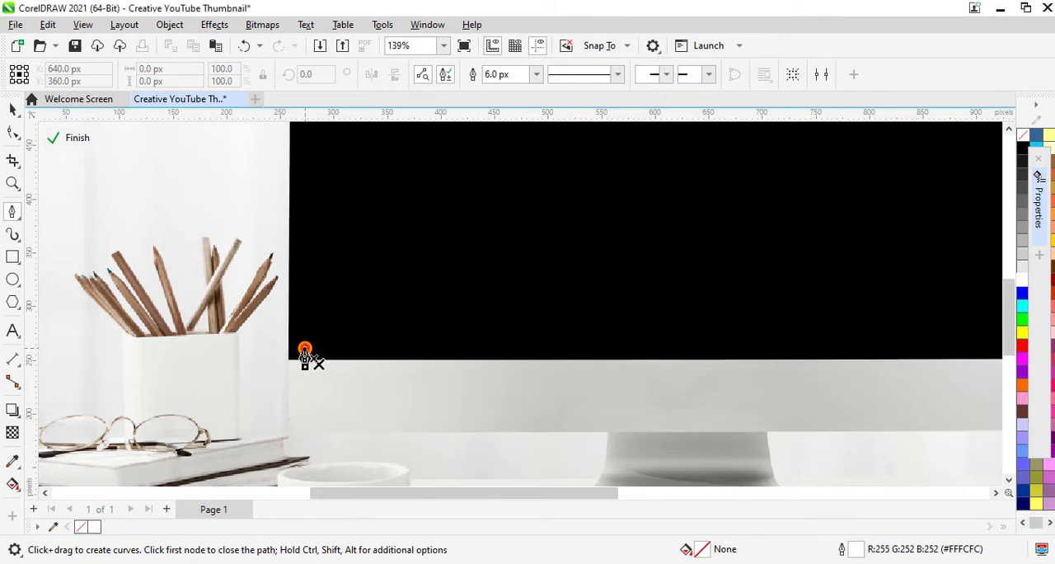
scroll(788, 342, down, 2)
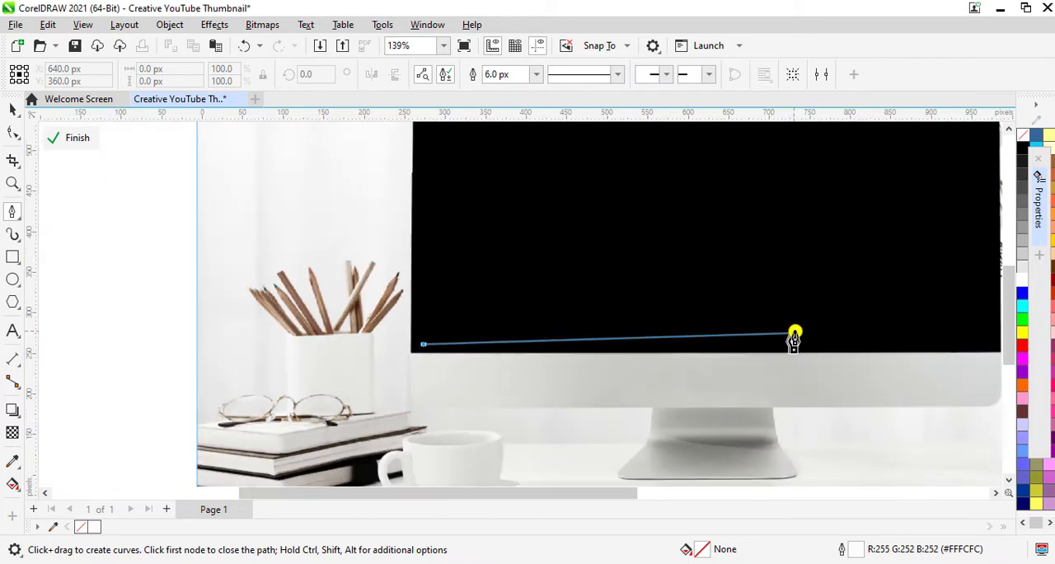
scroll(953, 354, down, 1)
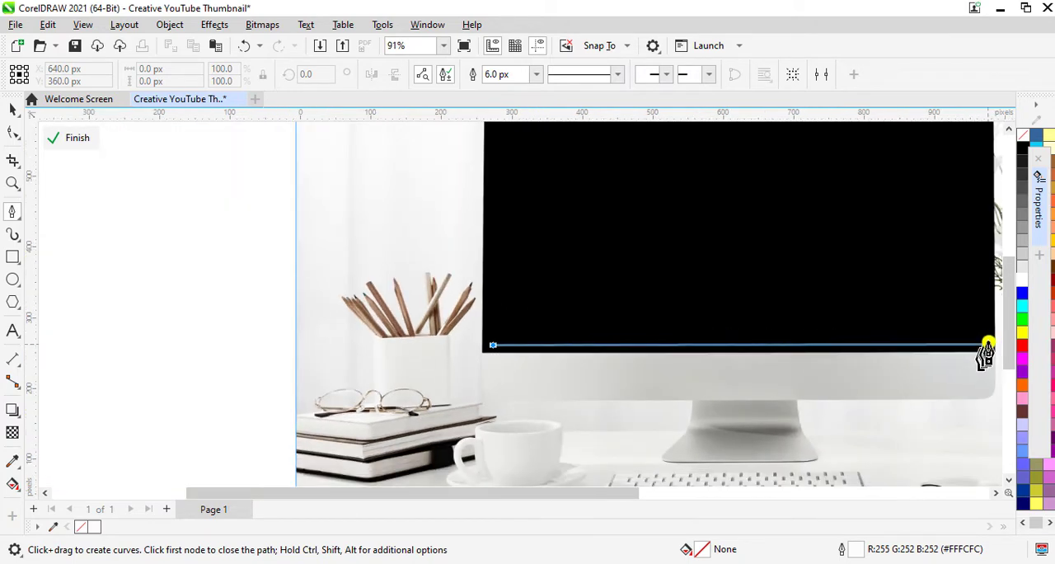
scroll(977, 356, up, 3)
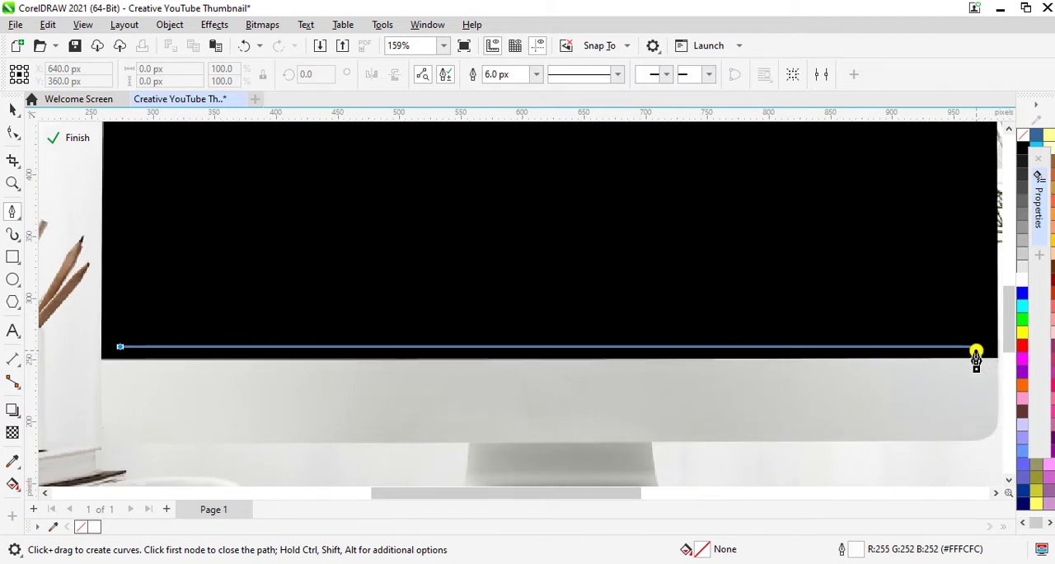
click(981, 350)
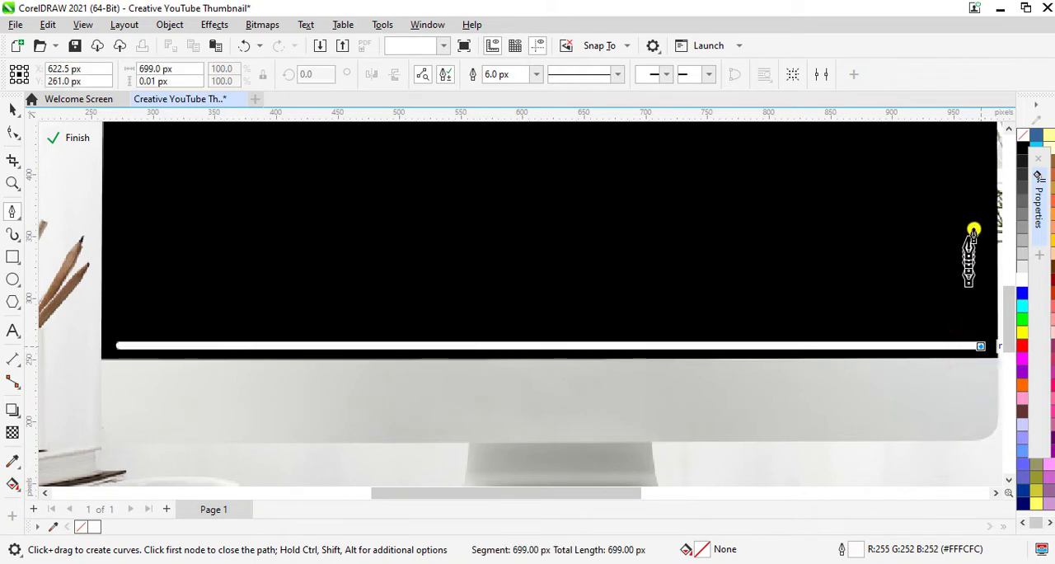
- Continue the path about 394 px up the screen's right side and curve it around the upper-right corner
scroll(977, 223, down, 3)
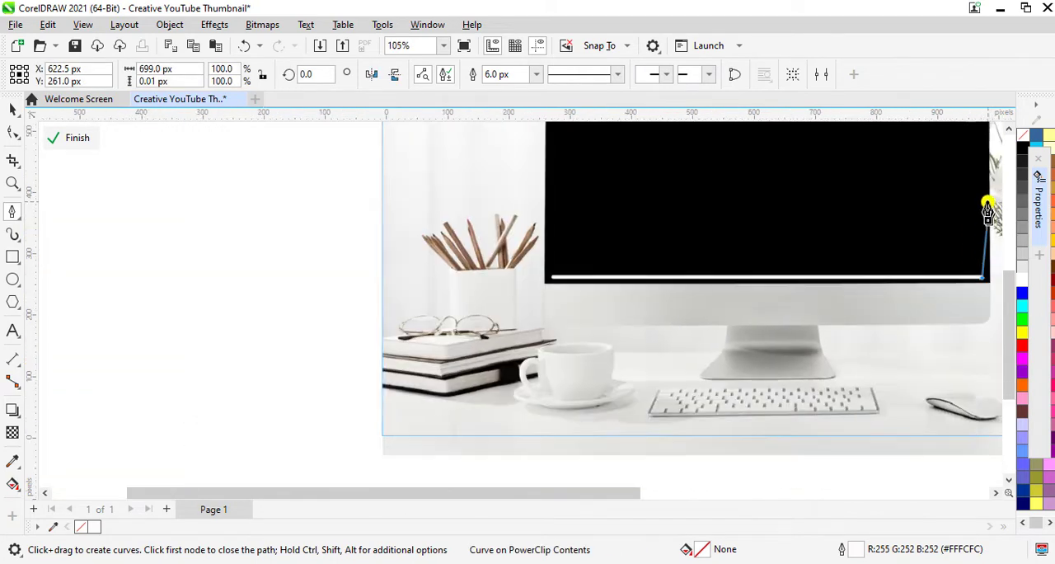
scroll(1010, 264, up, 3)
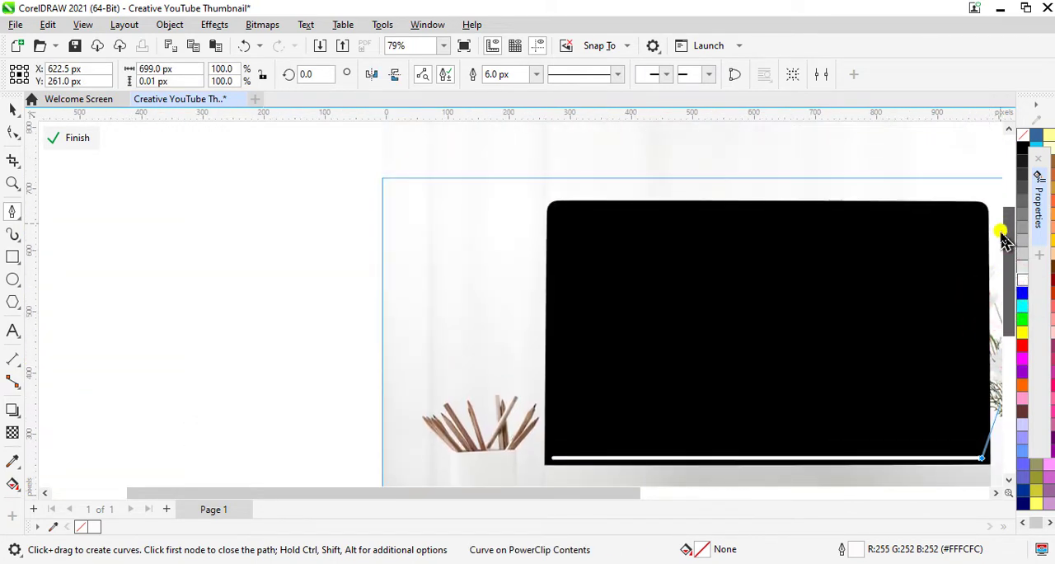
scroll(987, 225, up, 4)
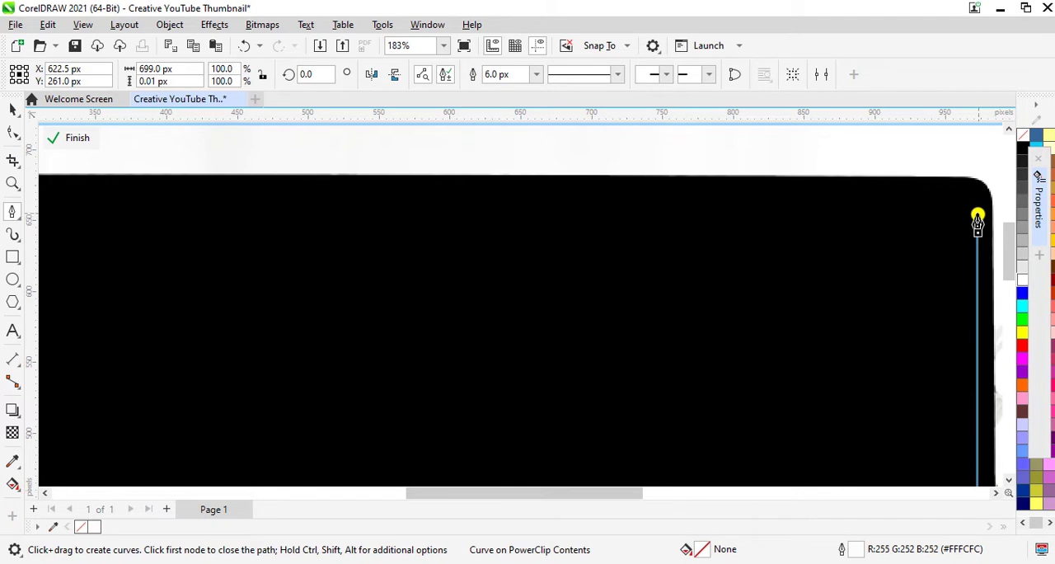
click(977, 216)
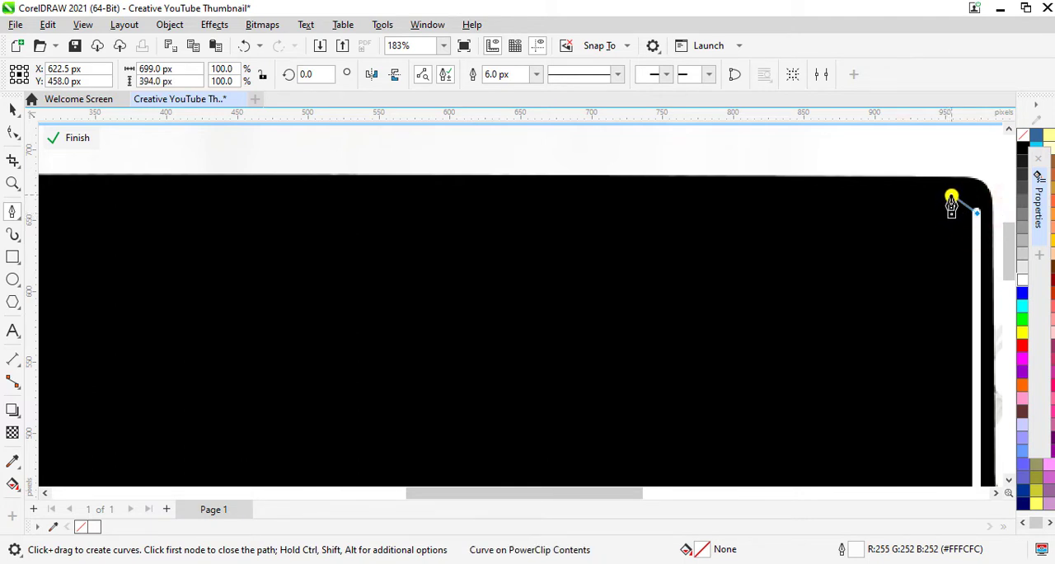
drag(951, 200, 937, 202)
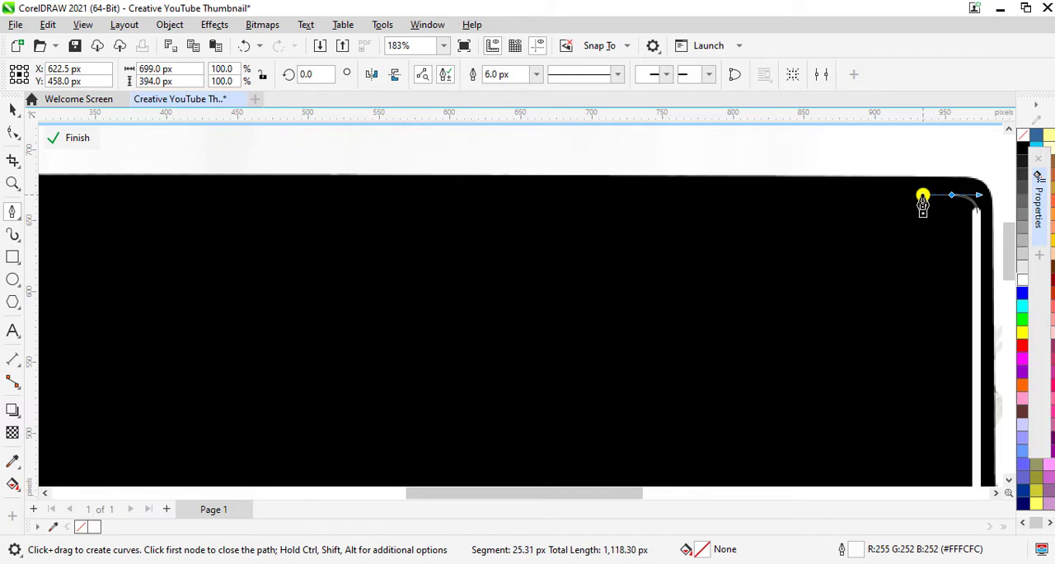
drag(921, 201, 911, 201)
- Extend the path straight along the screen's upper edge and curve it around the upper-left corner
scroll(912, 201, down, 2)
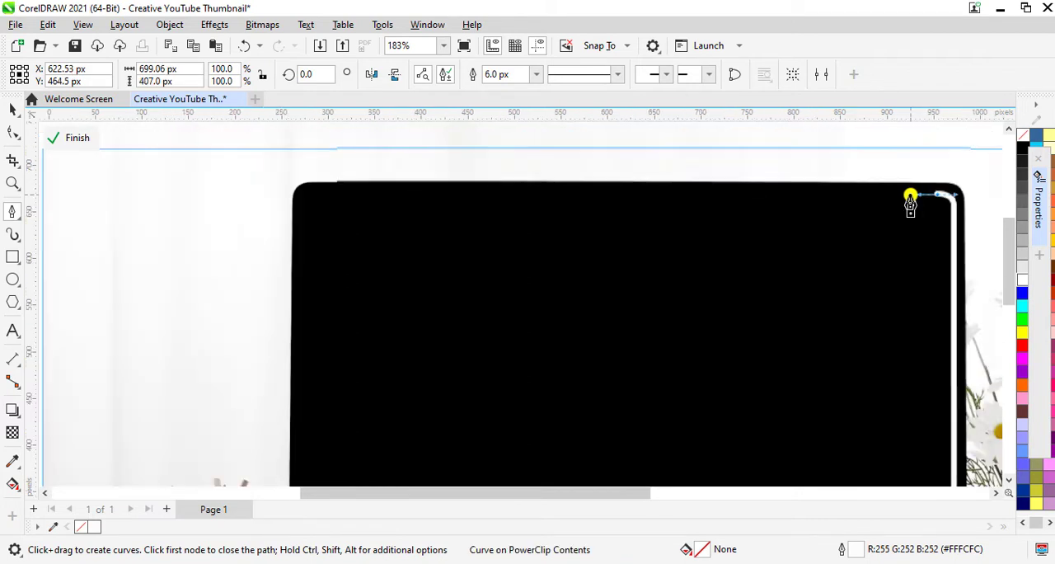
scroll(341, 213, up, 1)
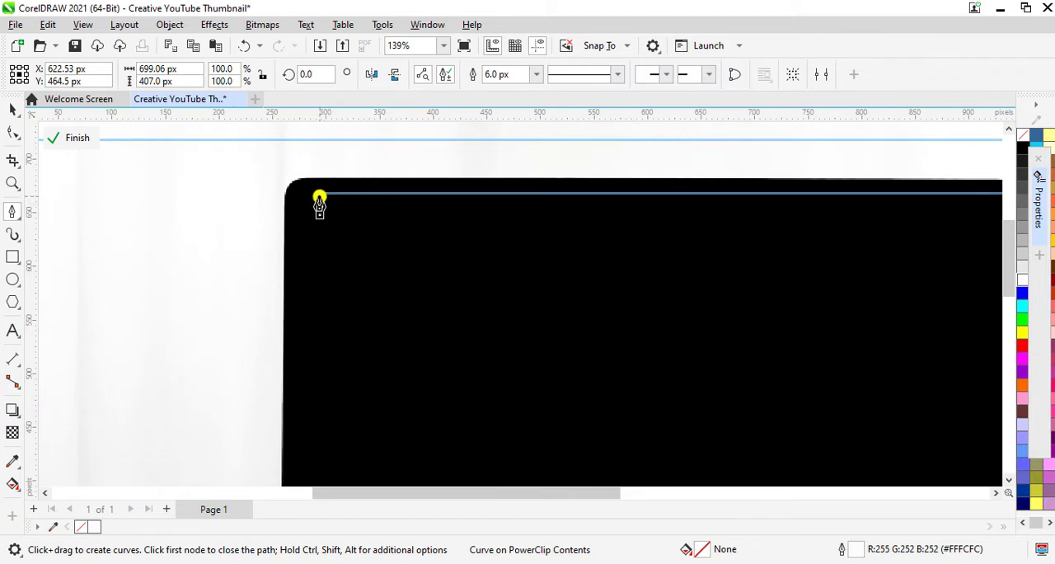
click(319, 197)
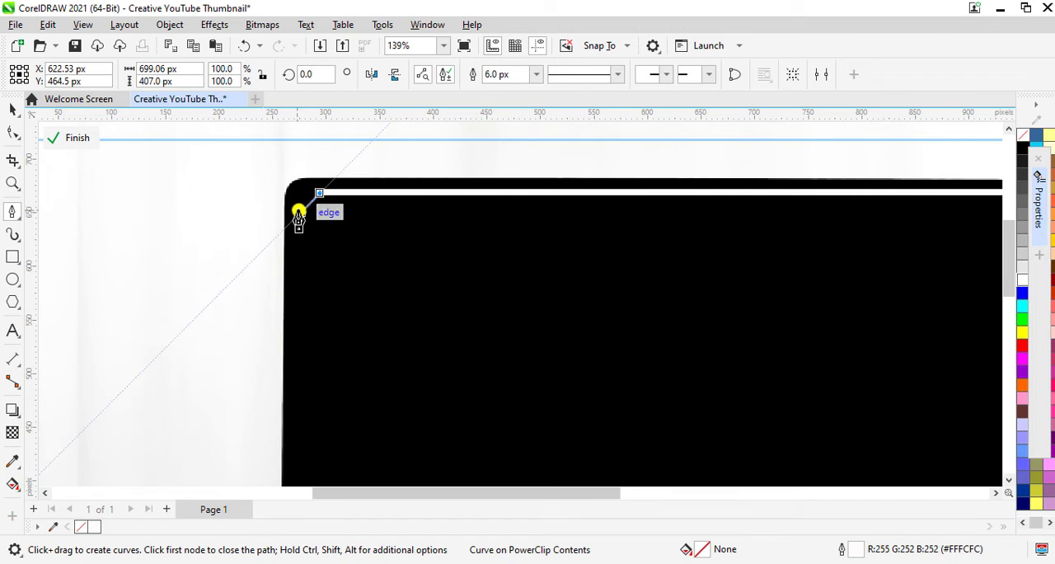
click(300, 215)
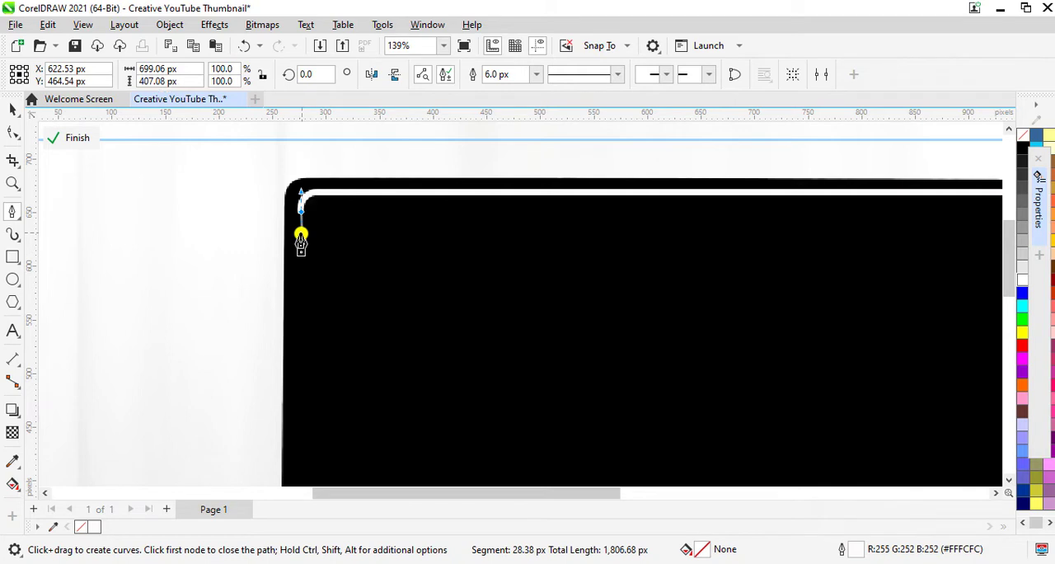
- Close the path down the screen's left side at its starting node and deselect the finished frame
scroll(301, 239, down, 3)
scroll(300, 471, up, 1)
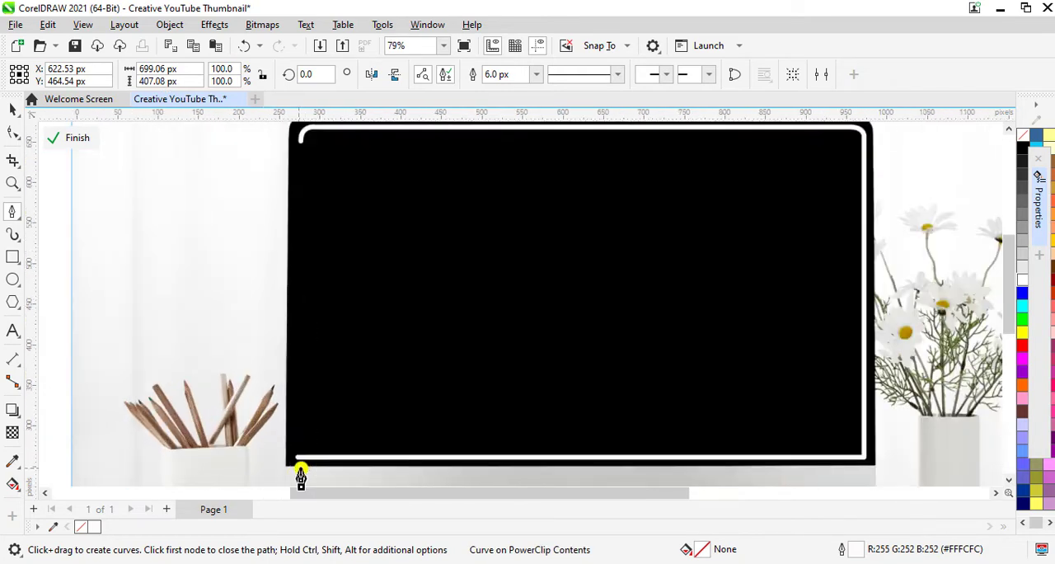
scroll(301, 476, up, 2)
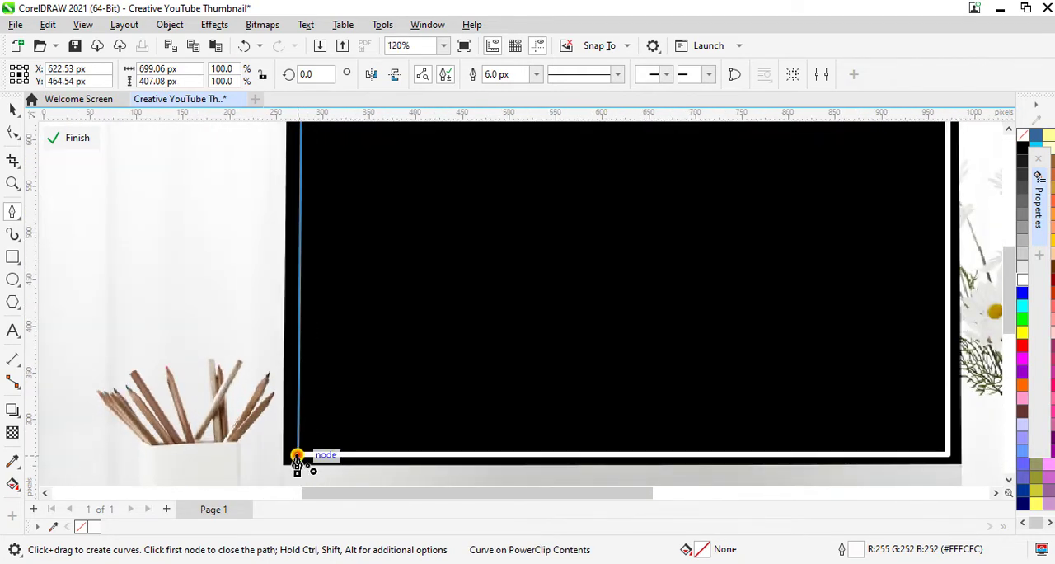
click(297, 456)
scroll(297, 456, down, 3)
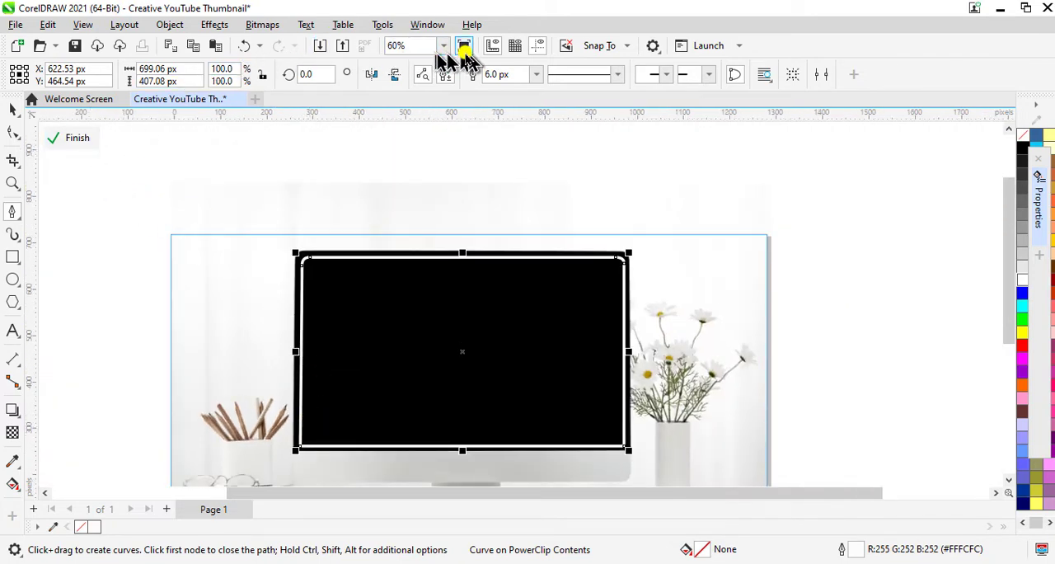
click(444, 46)
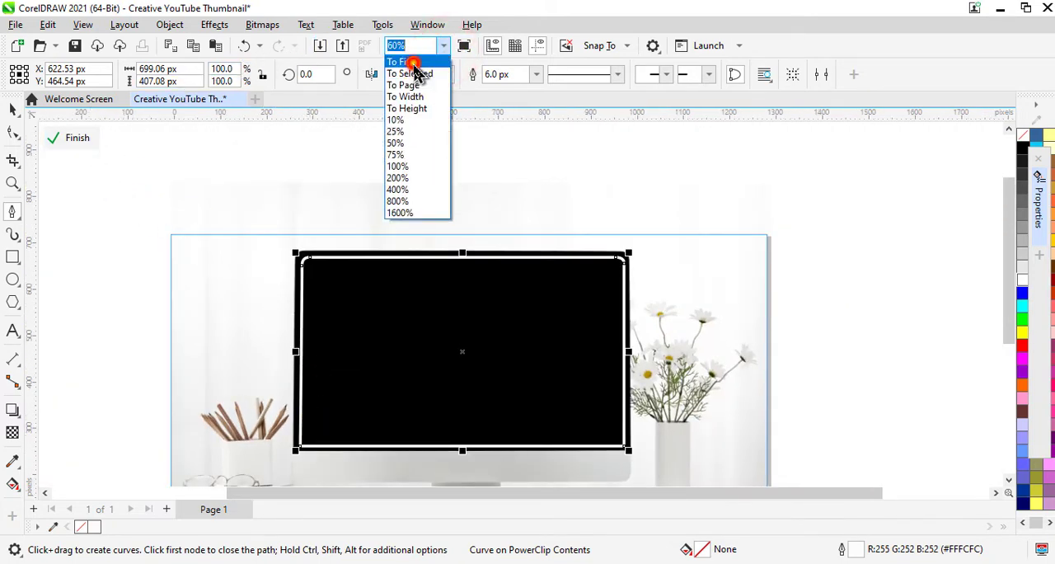
click(412, 64)
click(13, 110)
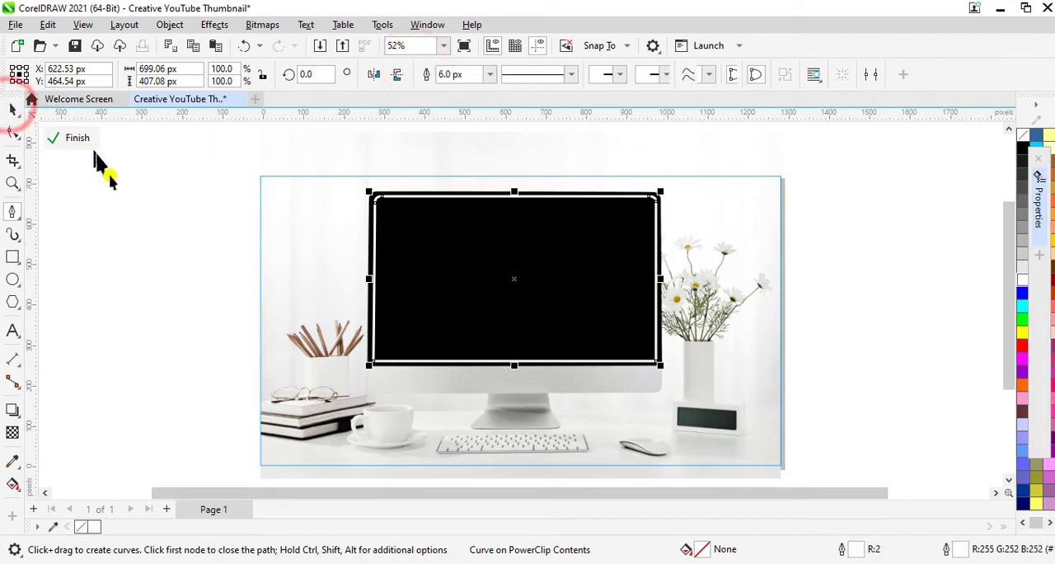
click(171, 323)
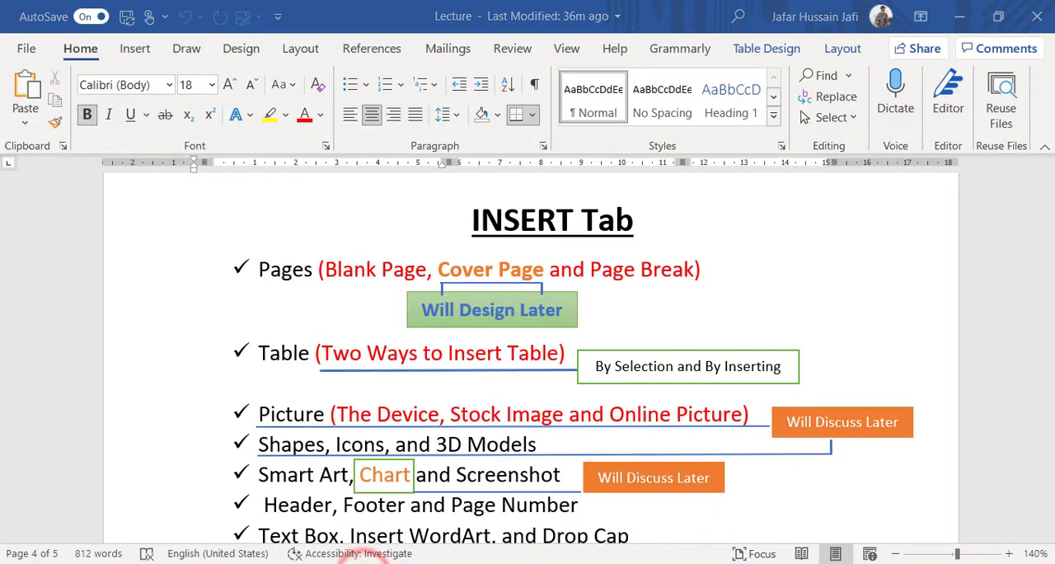
- Switch to Snipping Tool and take a window snip of the Lecture document in Word
click(367, 563)
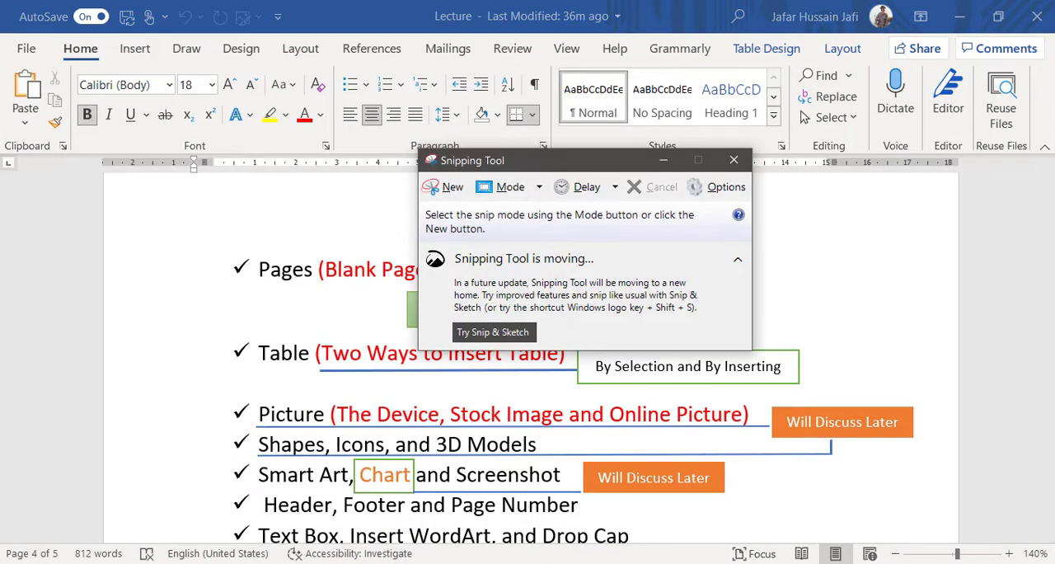
click(537, 195)
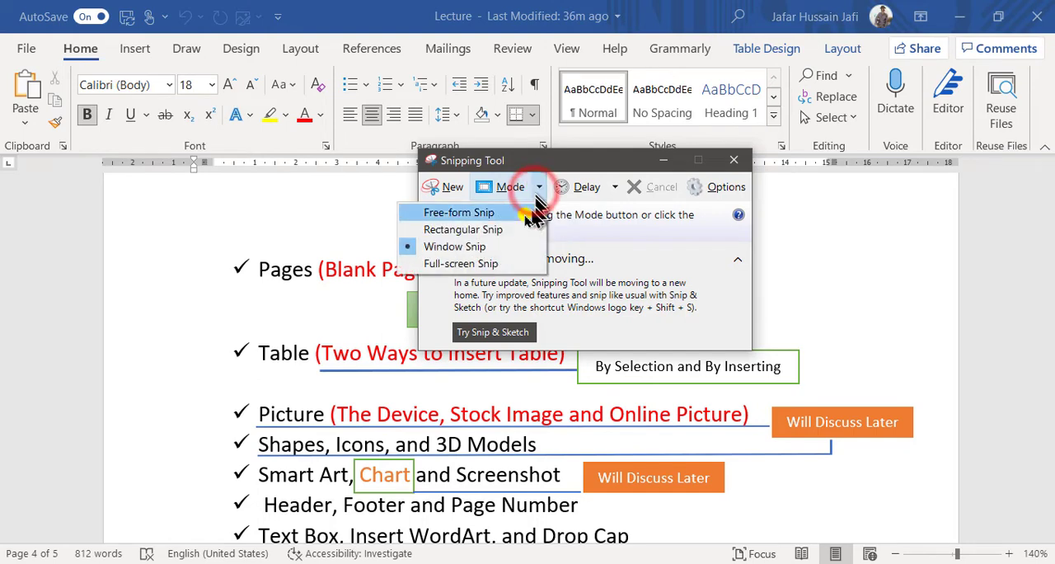
click(466, 245)
click(132, 323)
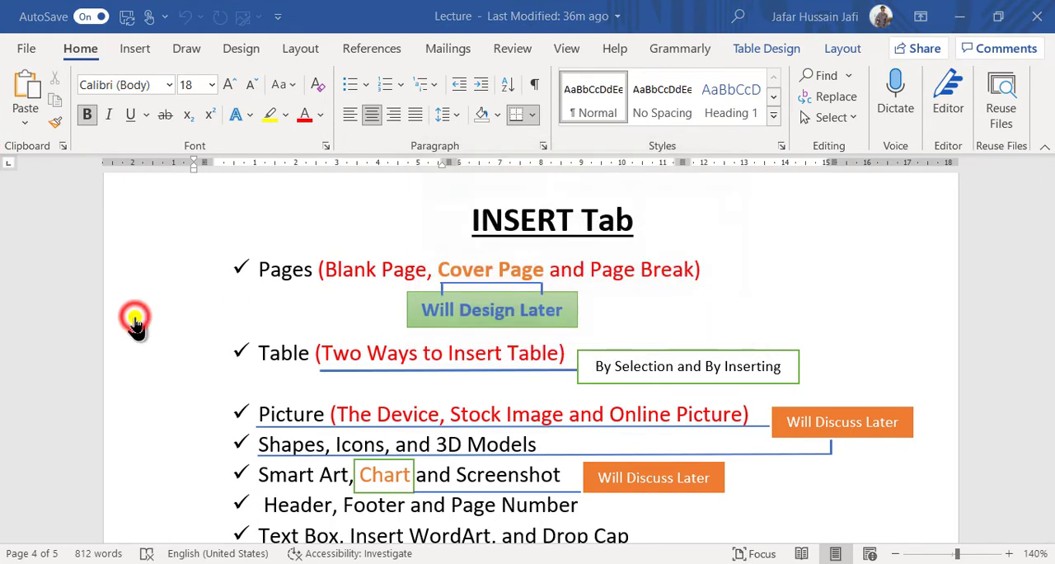
- Save the snip to the Desktop as a JPEG file named Capture
click(222, 57)
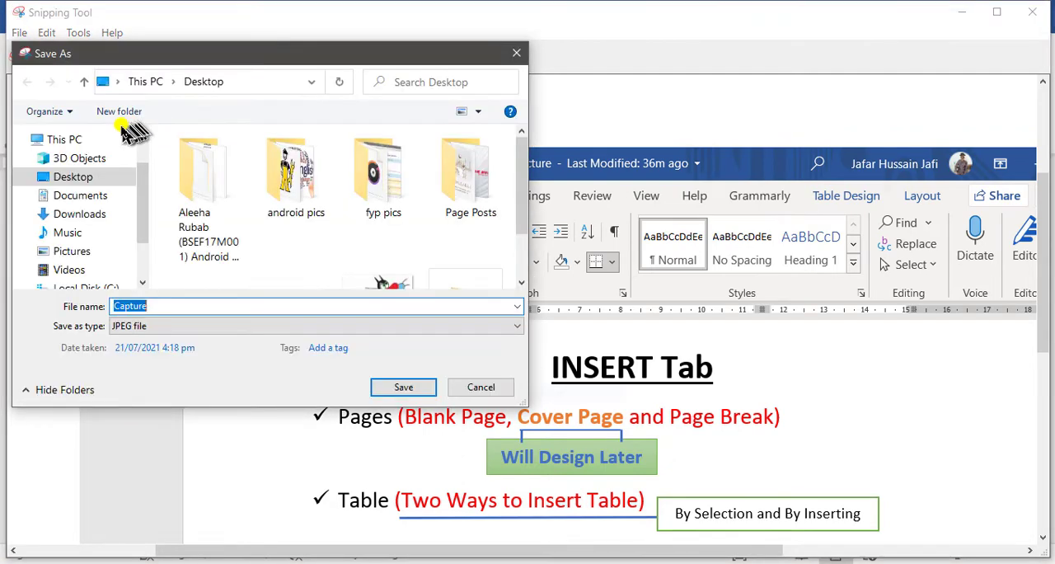
click(88, 176)
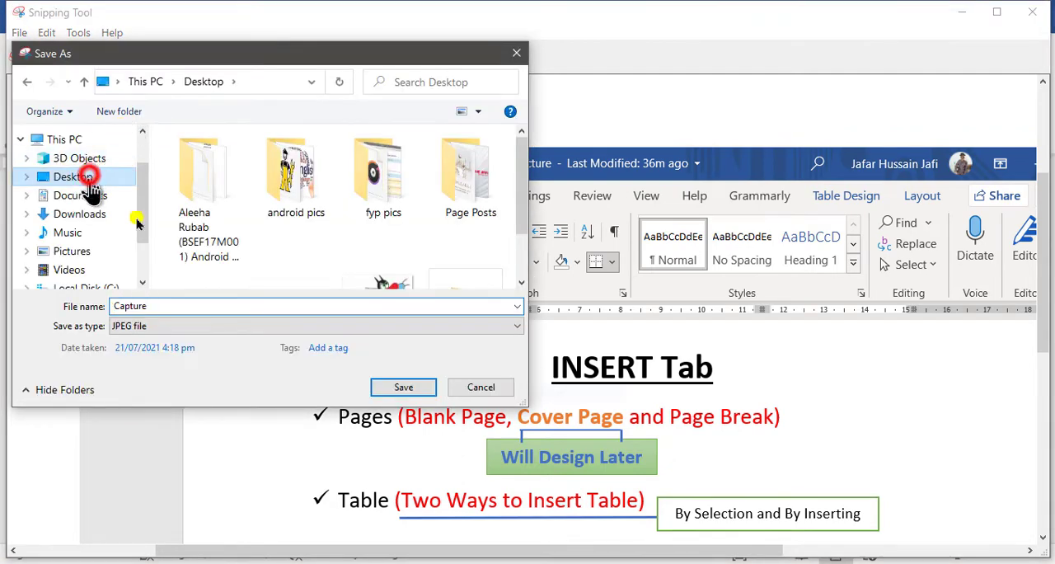
click(404, 388)
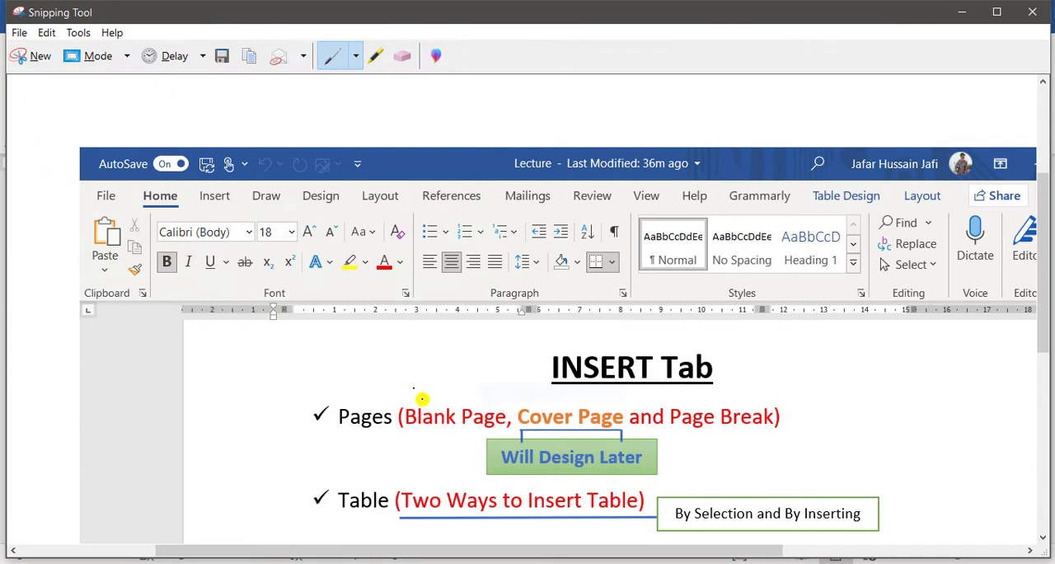
- Return to CorelDRAW, import the Capture image from the Desktop and place it about 407 px wide beside the monitor
click(509, 563)
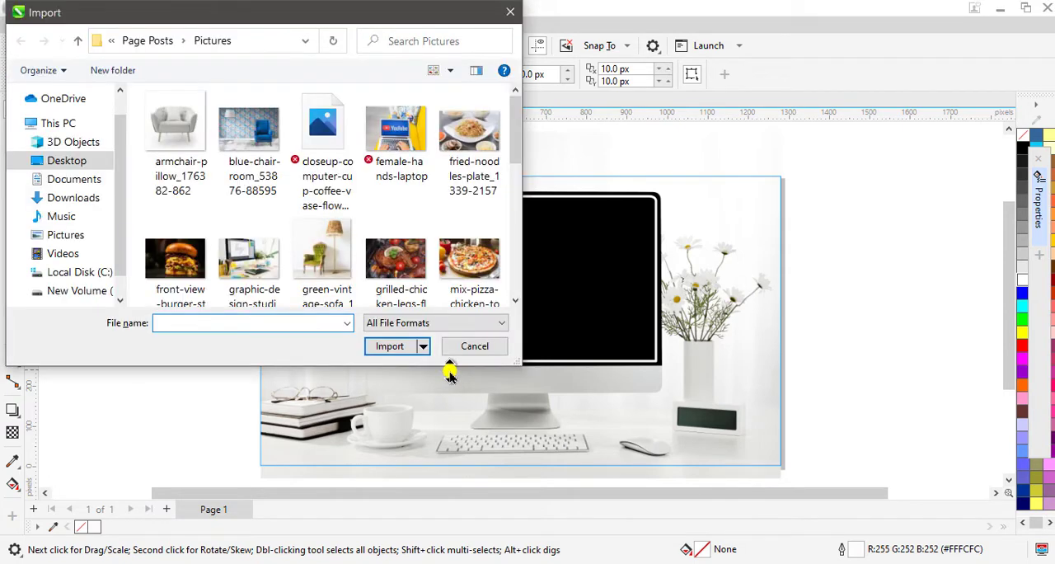
click(63, 165)
scroll(349, 148, down, 5)
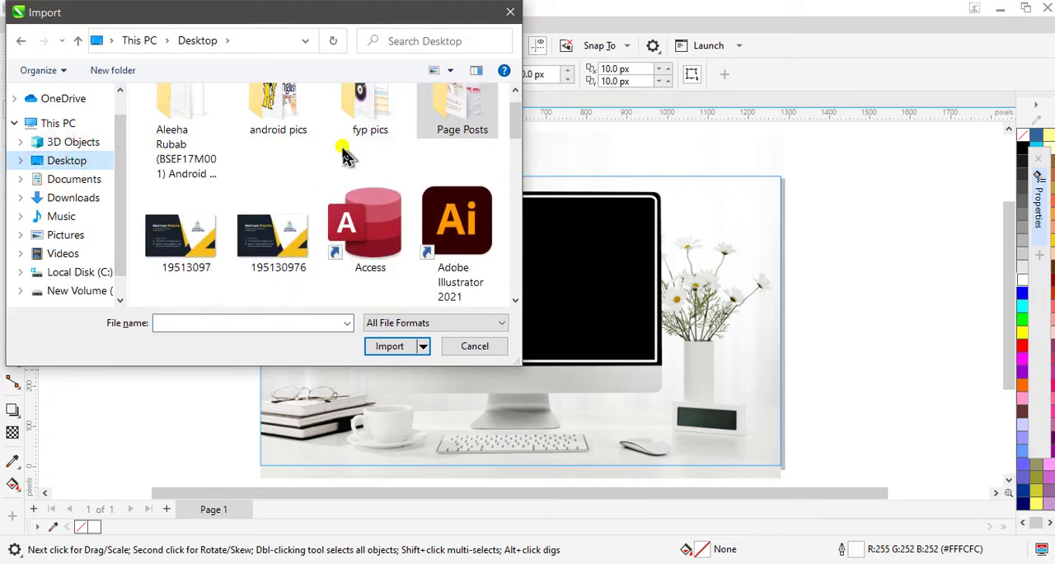
click(428, 216)
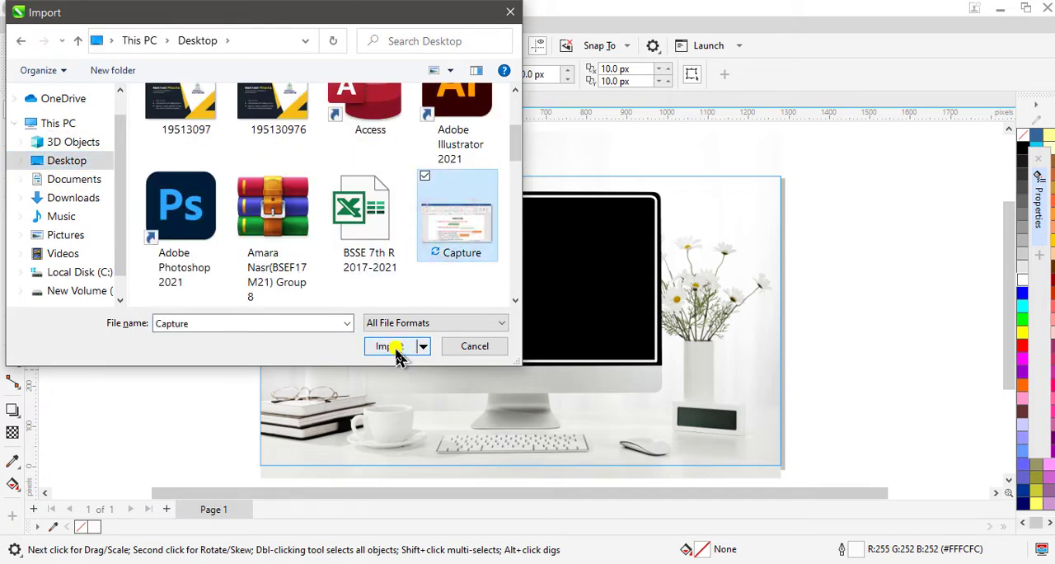
click(394, 347)
drag(734, 231, 891, 377)
- PowerClip the Word screenshot inside the monitor's screen frame, fit it with Fill Proportionally, and deselect the frame
right_click(840, 283)
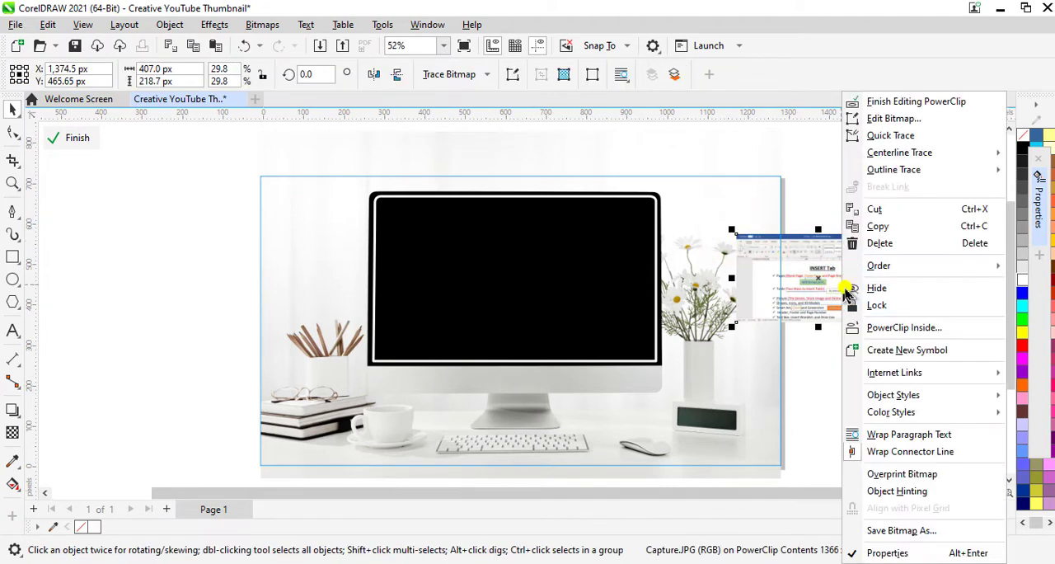
click(873, 327)
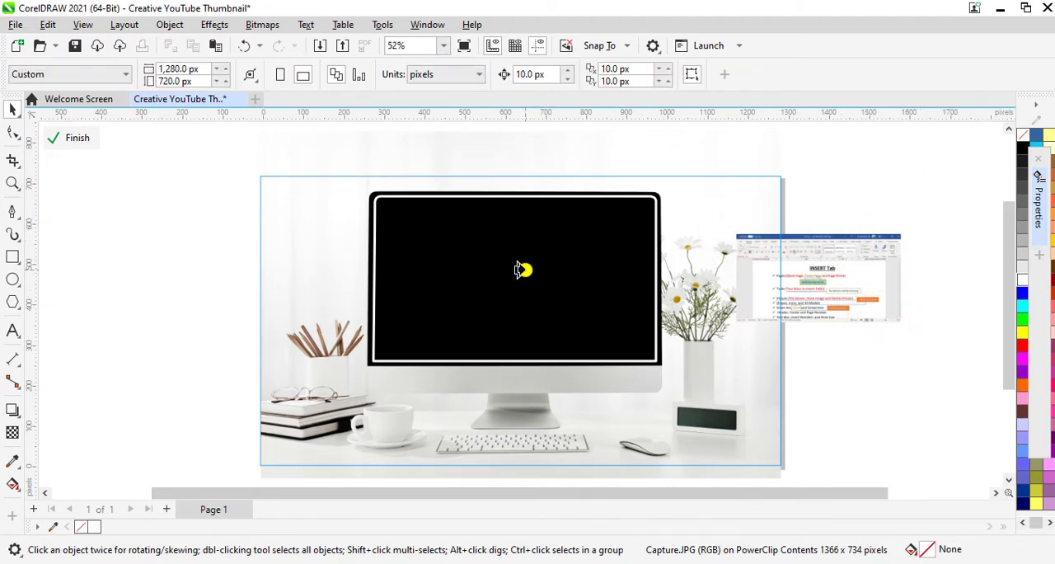
click(519, 270)
click(224, 139)
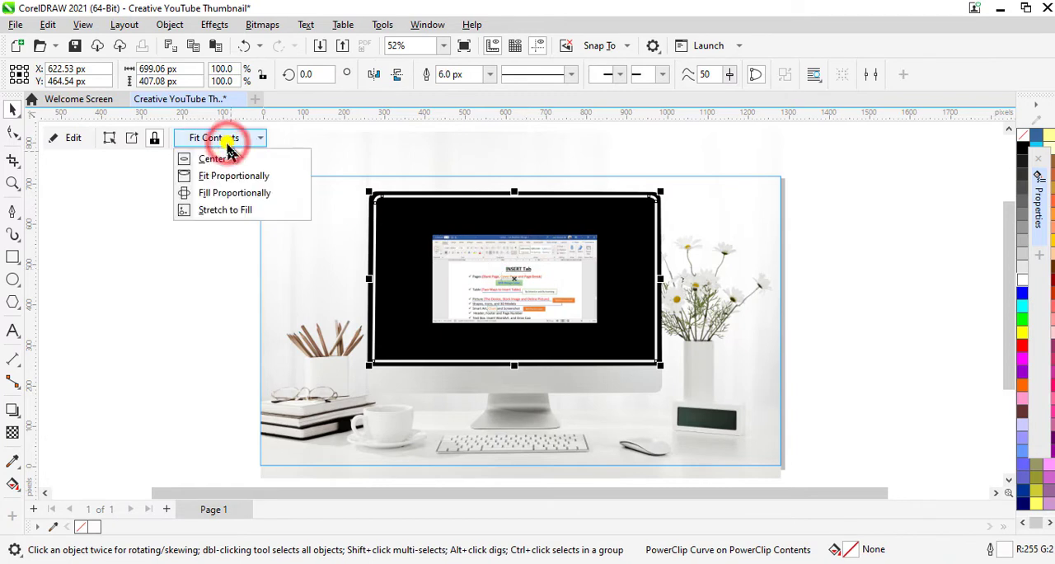
click(229, 196)
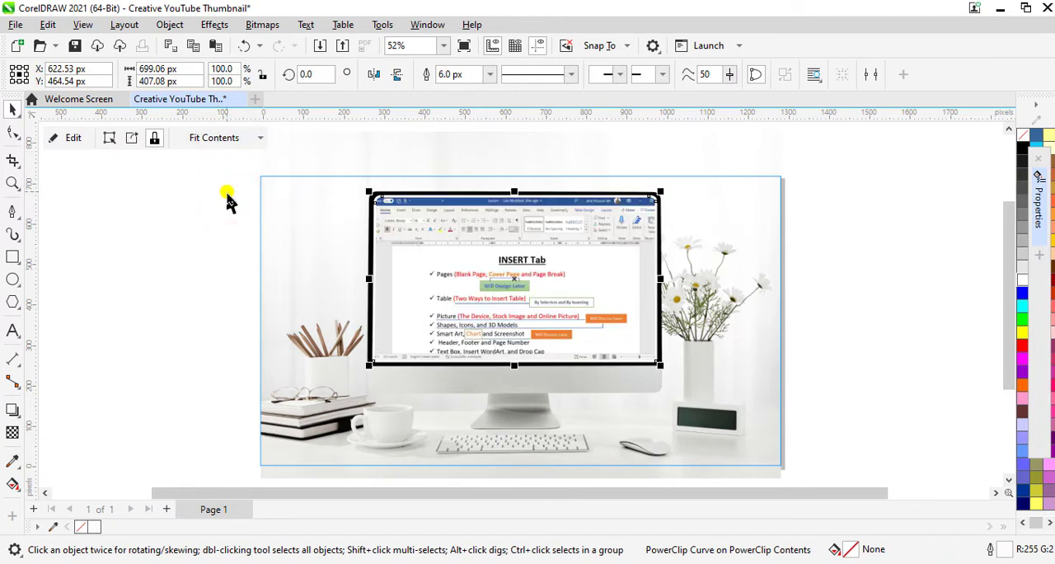
click(181, 272)
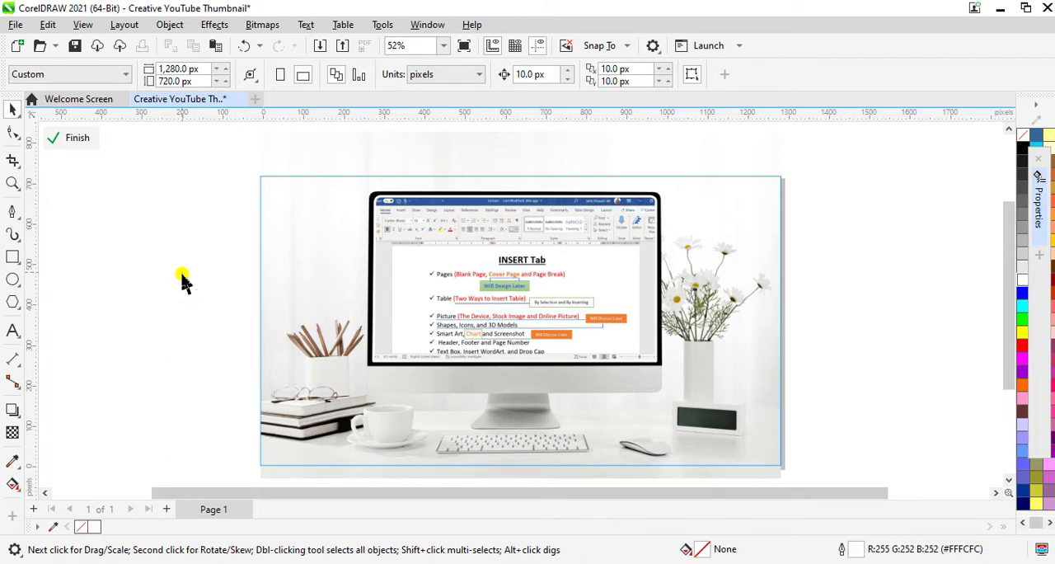
- Set the screen frame's outline width to 3 px and finish editing the background photo's PowerClip
click(498, 201)
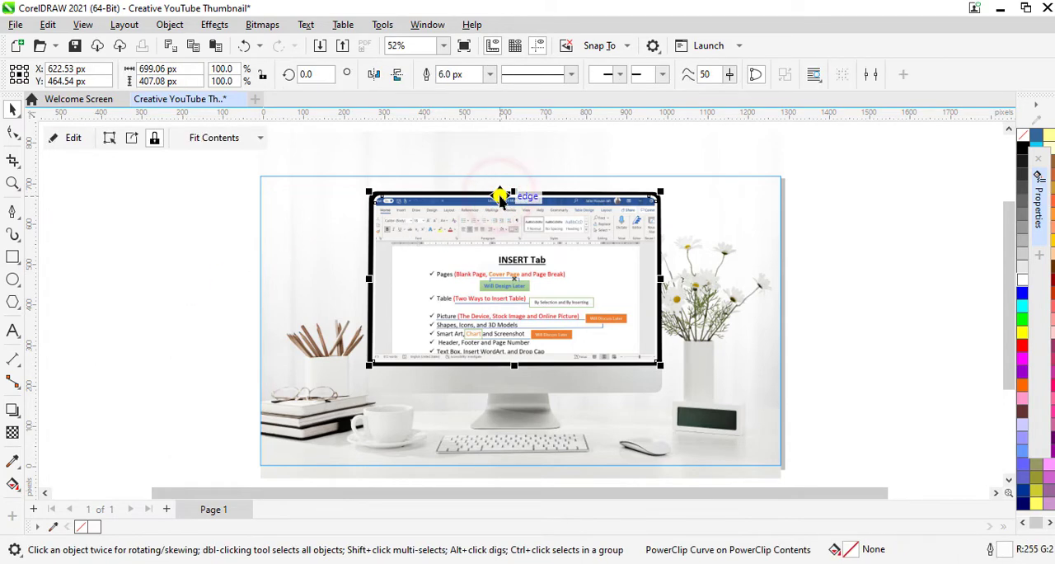
click(1037, 202)
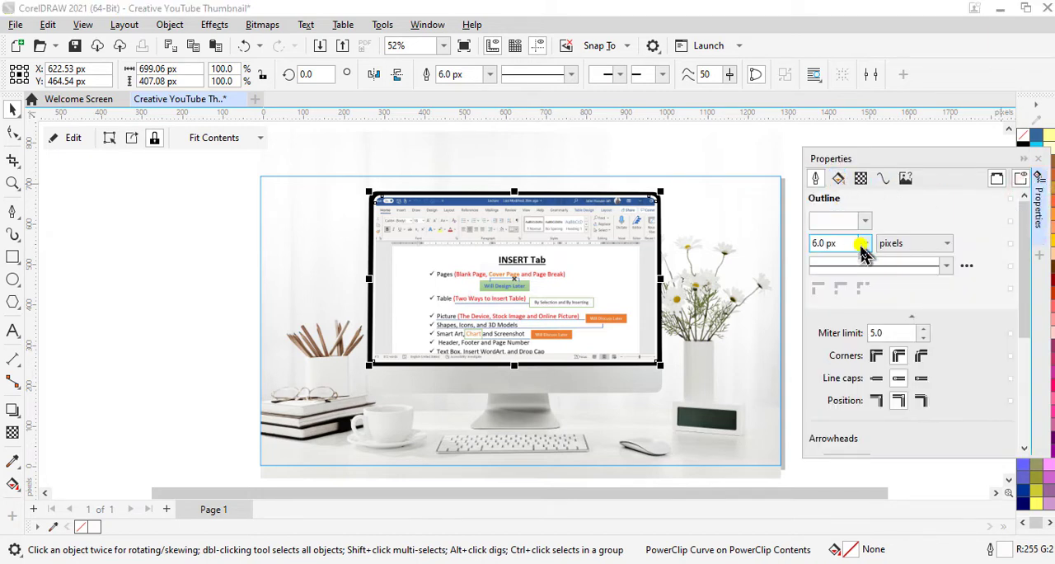
click(863, 246)
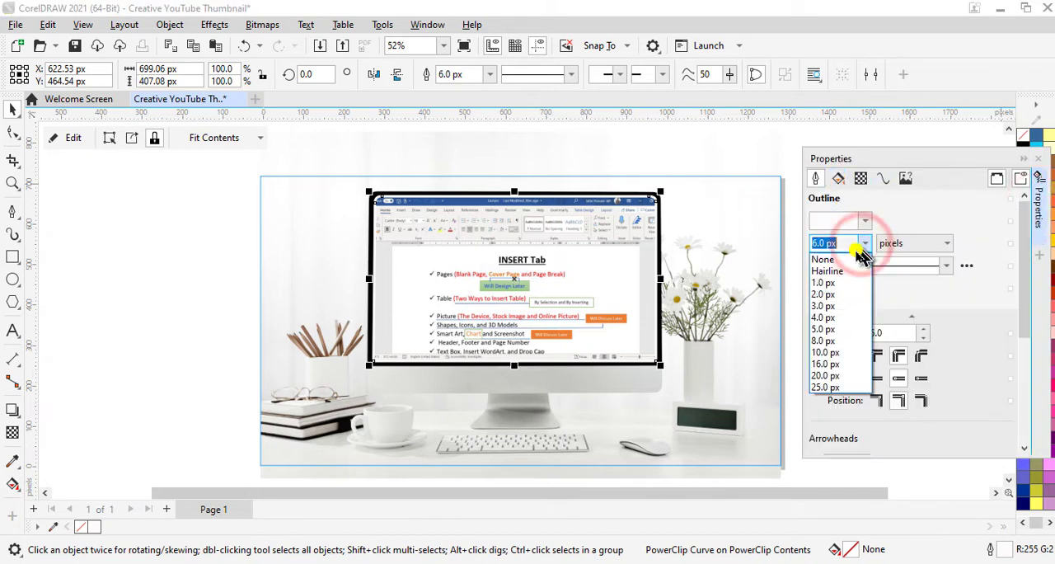
click(837, 296)
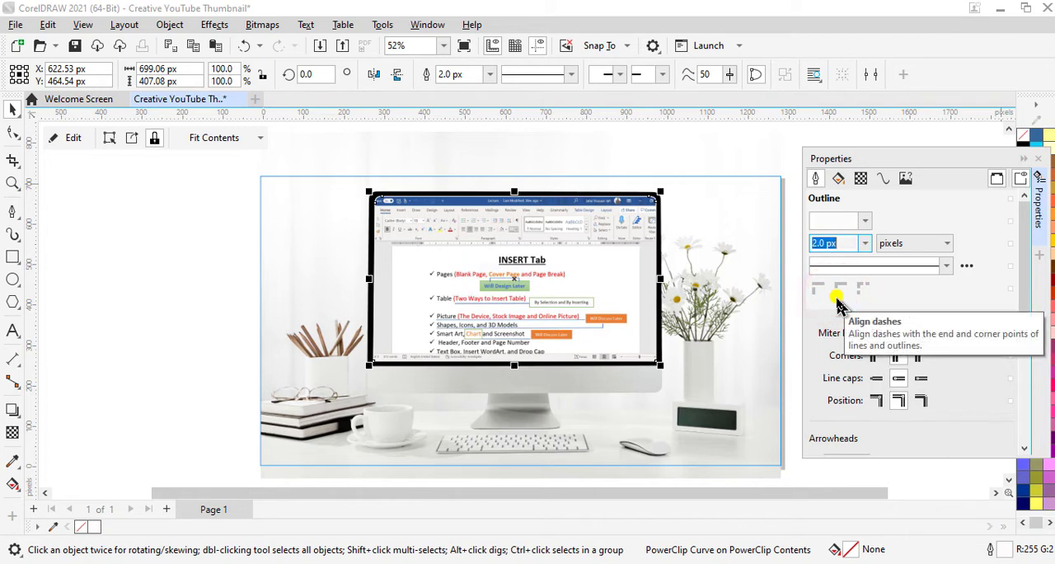
click(864, 244)
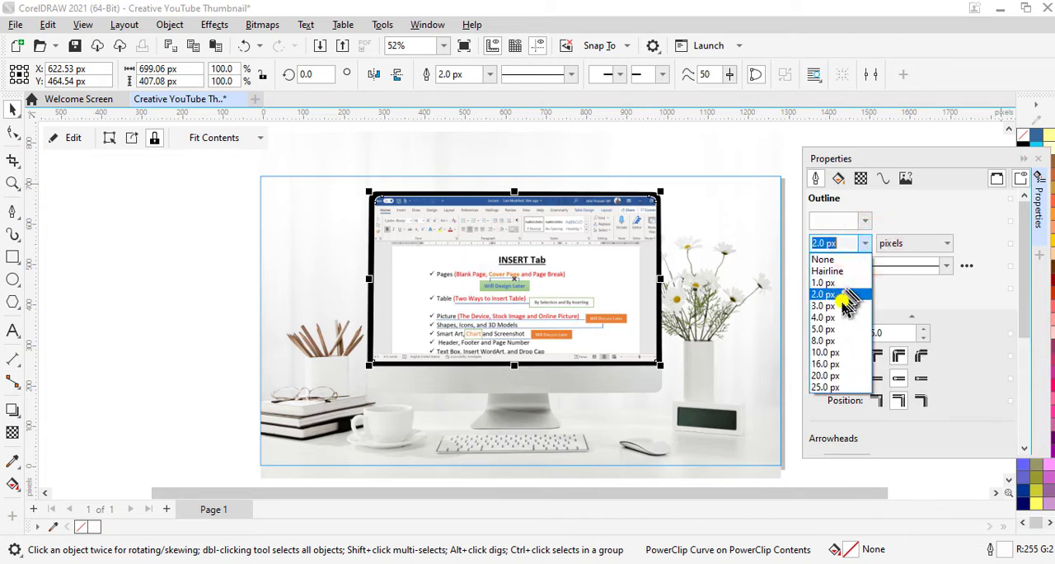
click(843, 306)
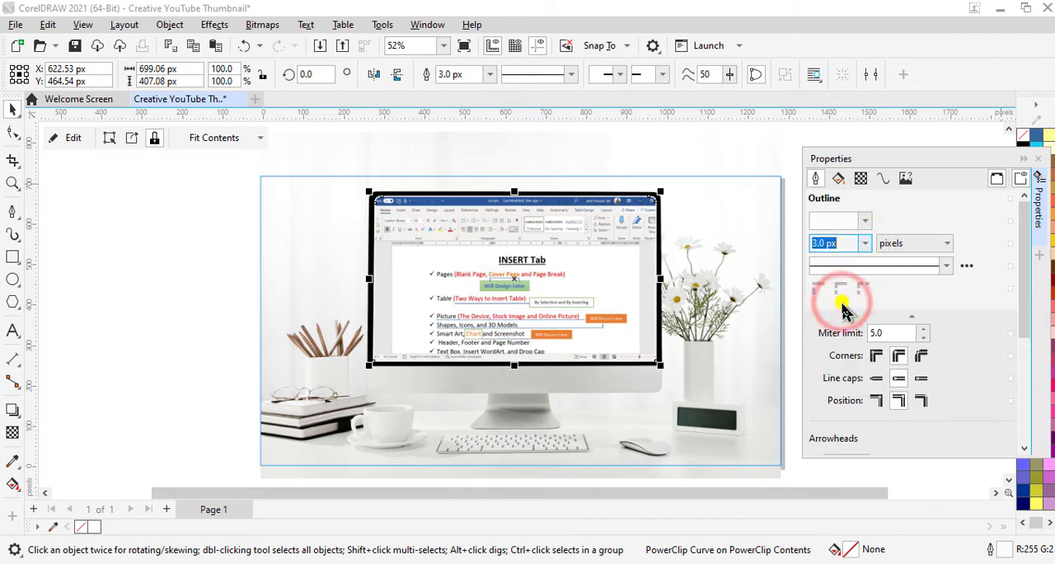
click(1023, 158)
click(905, 280)
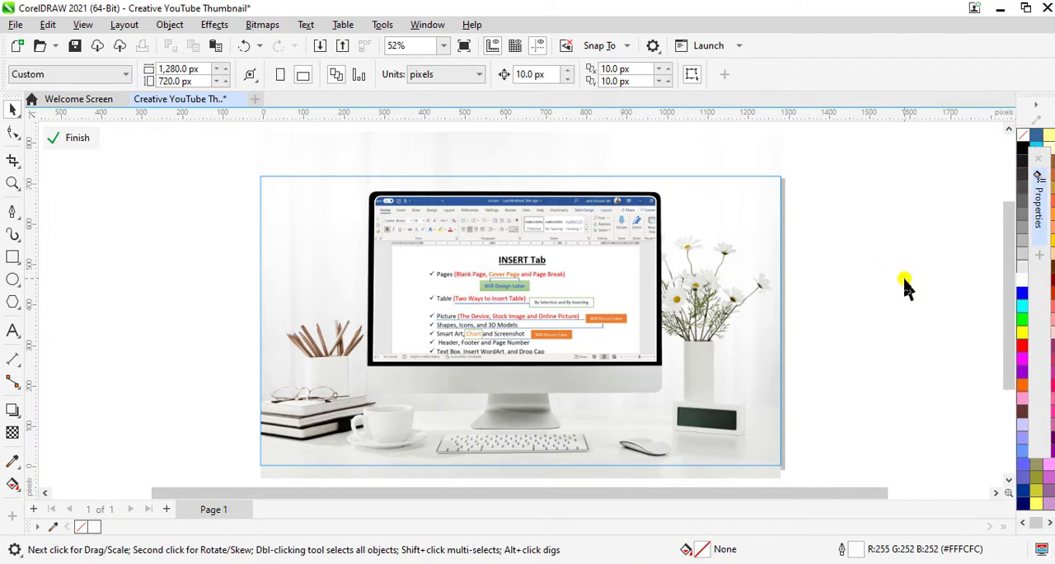
click(78, 139)
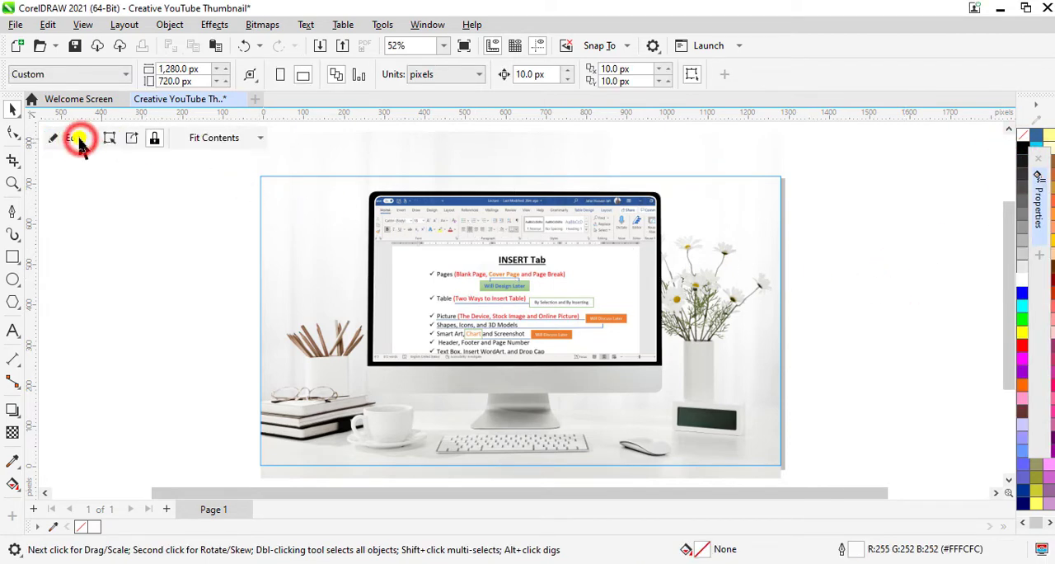
click(877, 326)
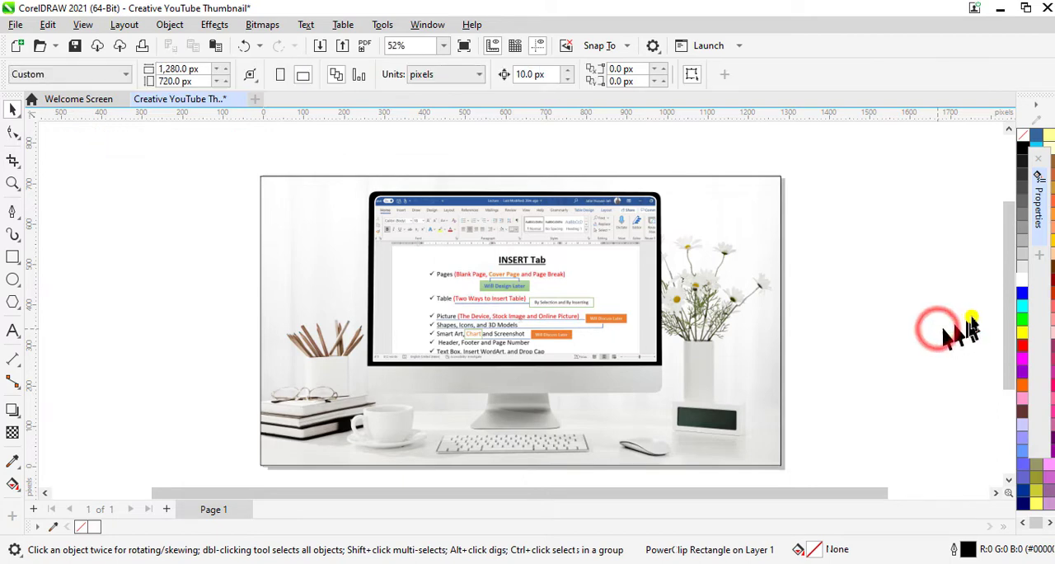
- Import My Pic PNG from the Pictures folder inside Page Posts and place it about 124 by 220 px beside the page
scroll(1008, 313, down, 1)
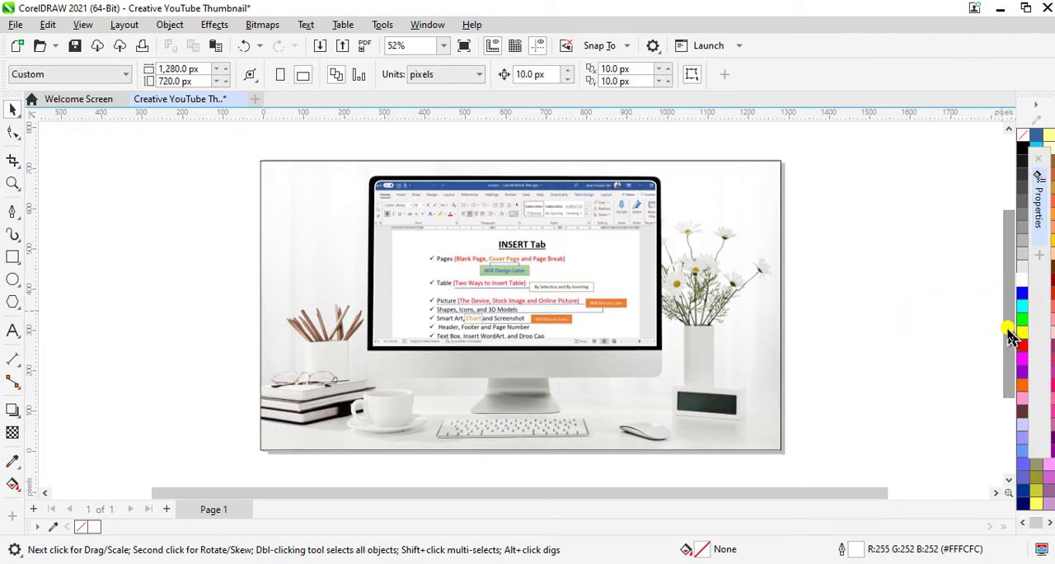
key(ctrl+i)
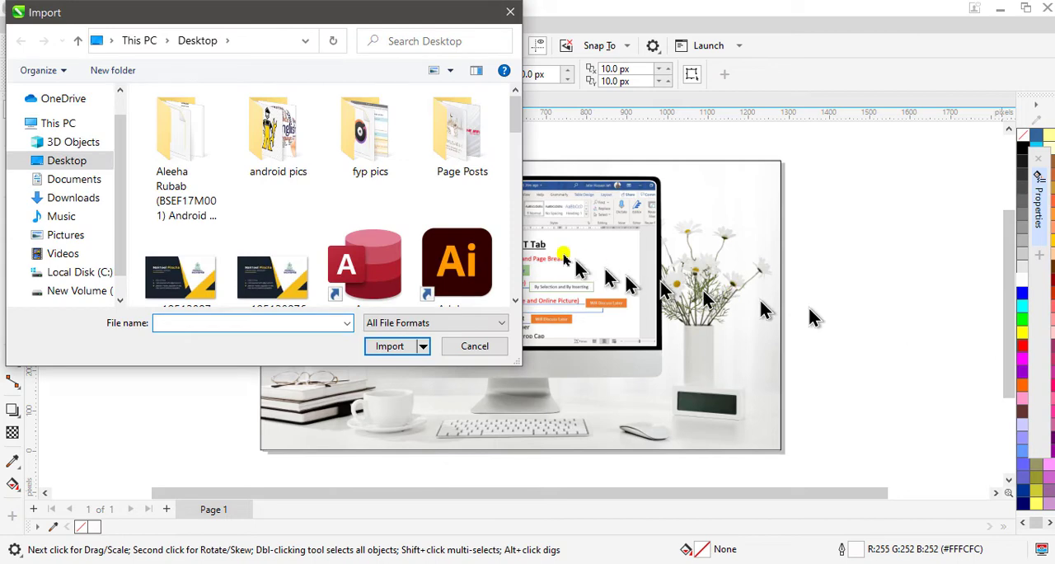
double_click(424, 139)
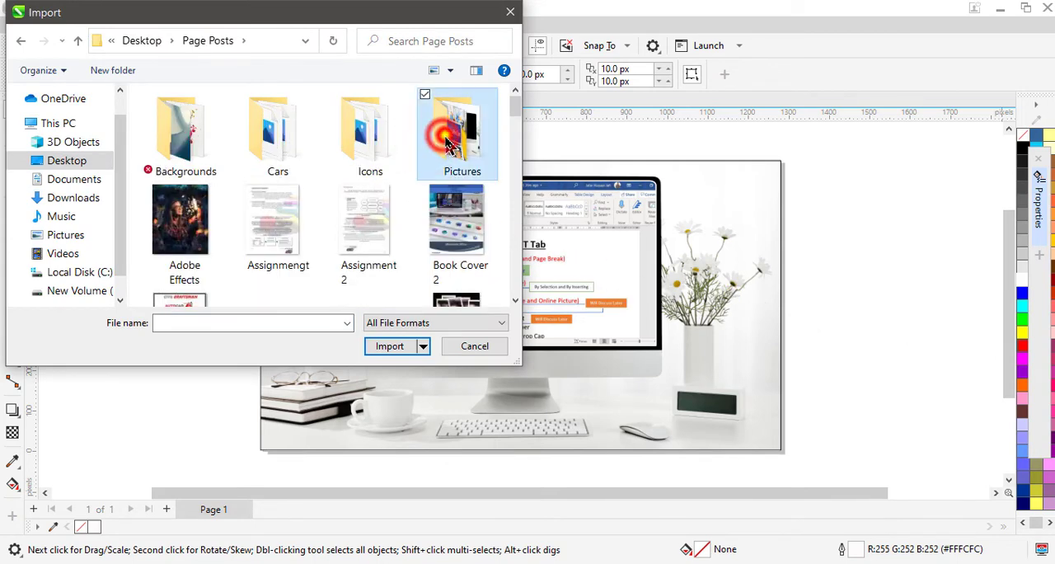
double_click(430, 141)
scroll(388, 183, down, 5)
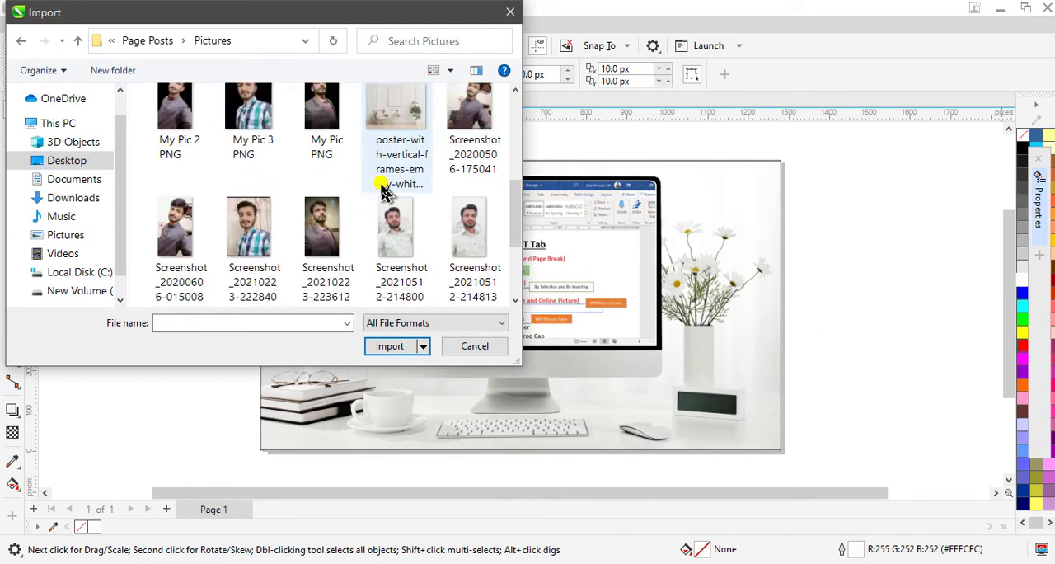
click(334, 125)
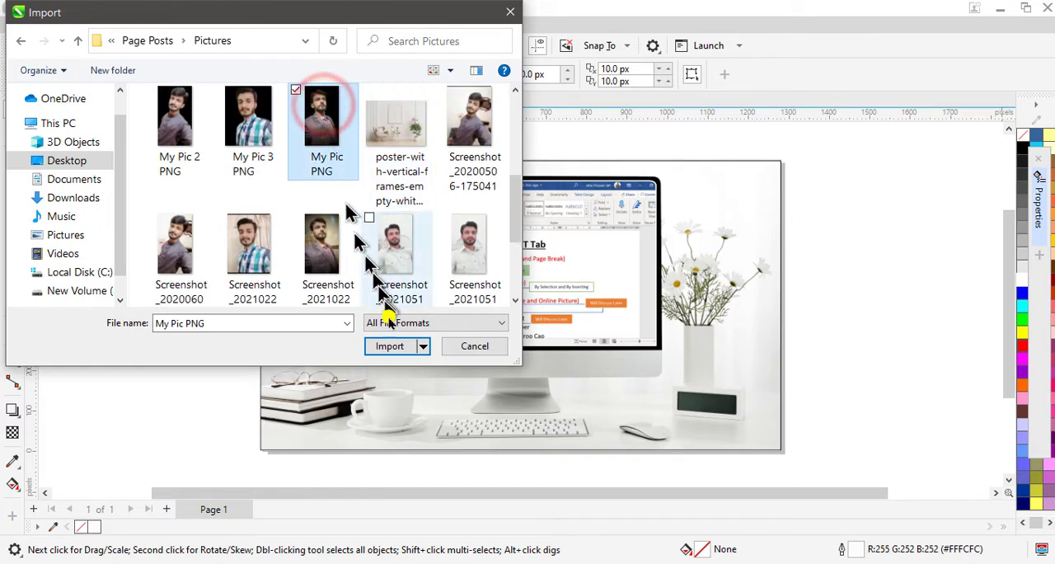
click(391, 347)
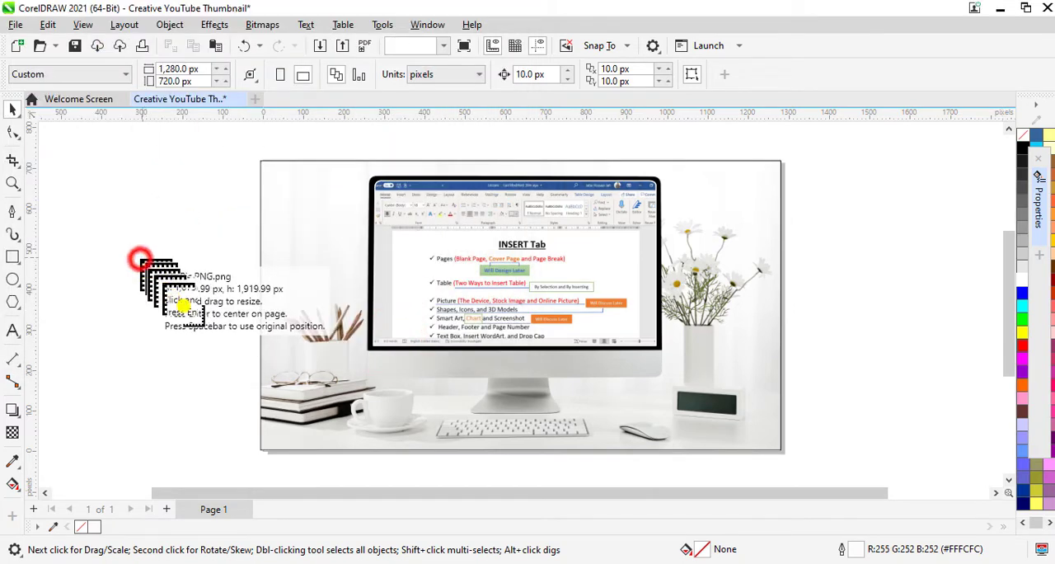
drag(140, 259, 214, 347)
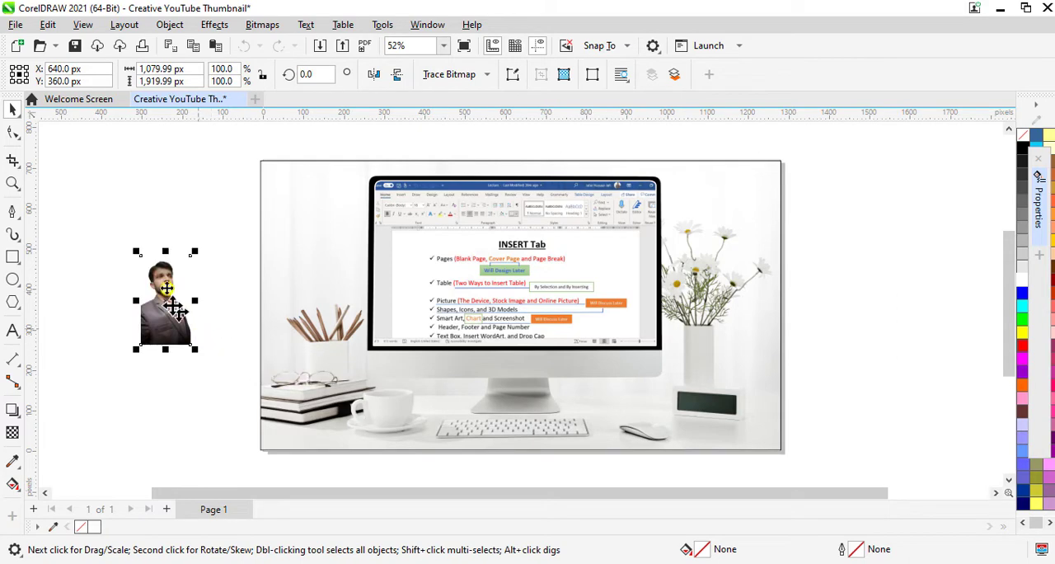
- Move the portrait into the lower-left corner of the thumbnail, enlarge it to about 163 by 289 px, and deselect it
drag(164, 292, 307, 416)
scroll(276, 478, up, 5)
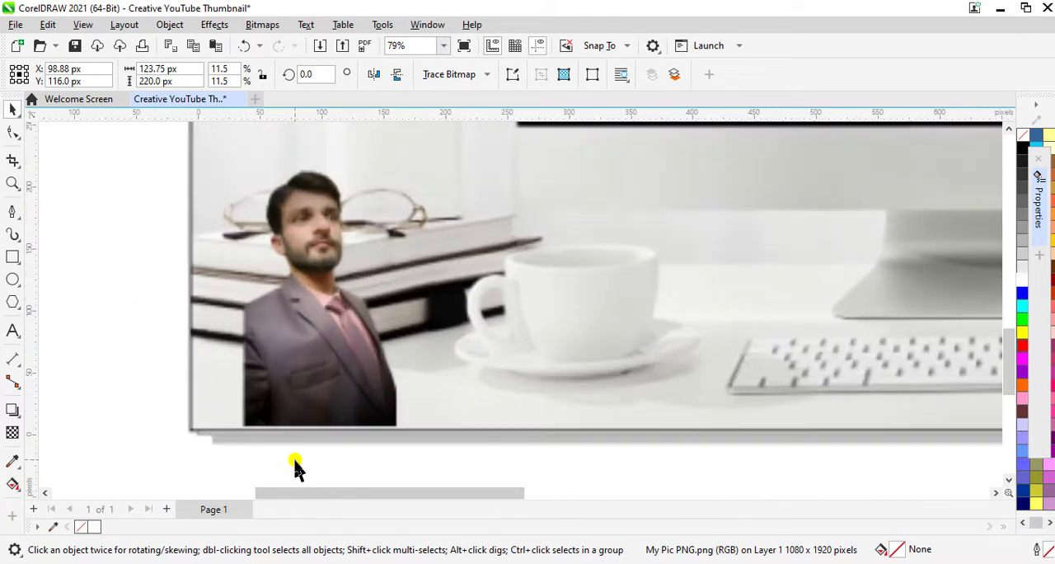
drag(329, 382, 280, 377)
scroll(321, 343, down, 3)
scroll(370, 259, down, 3)
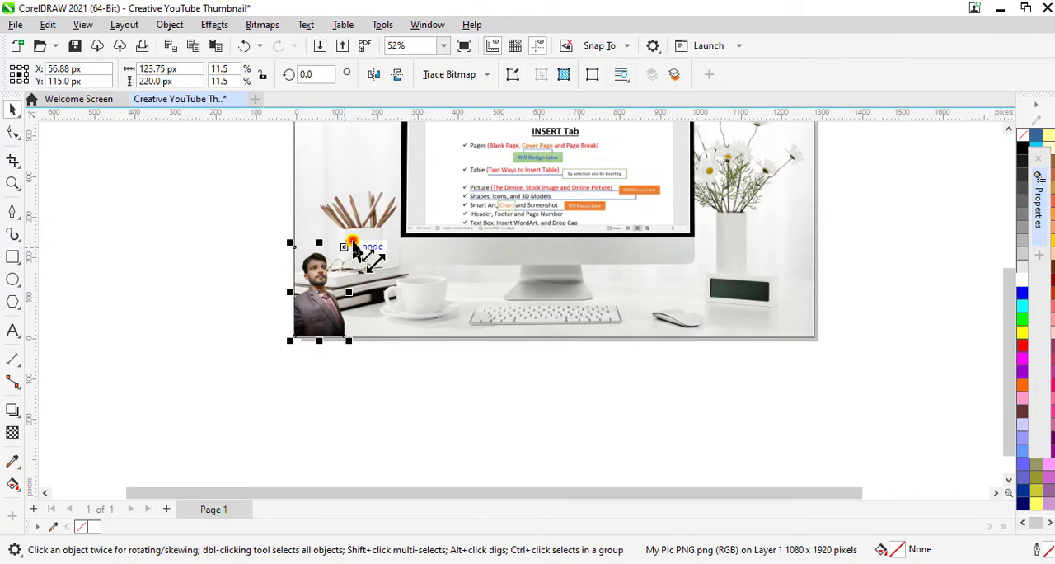
drag(352, 246, 368, 215)
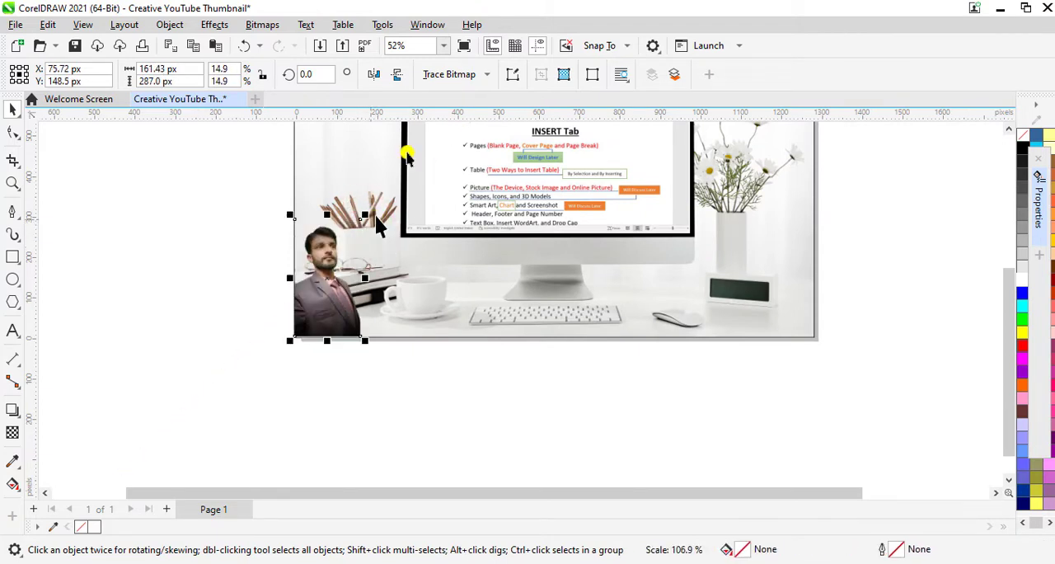
click(445, 47)
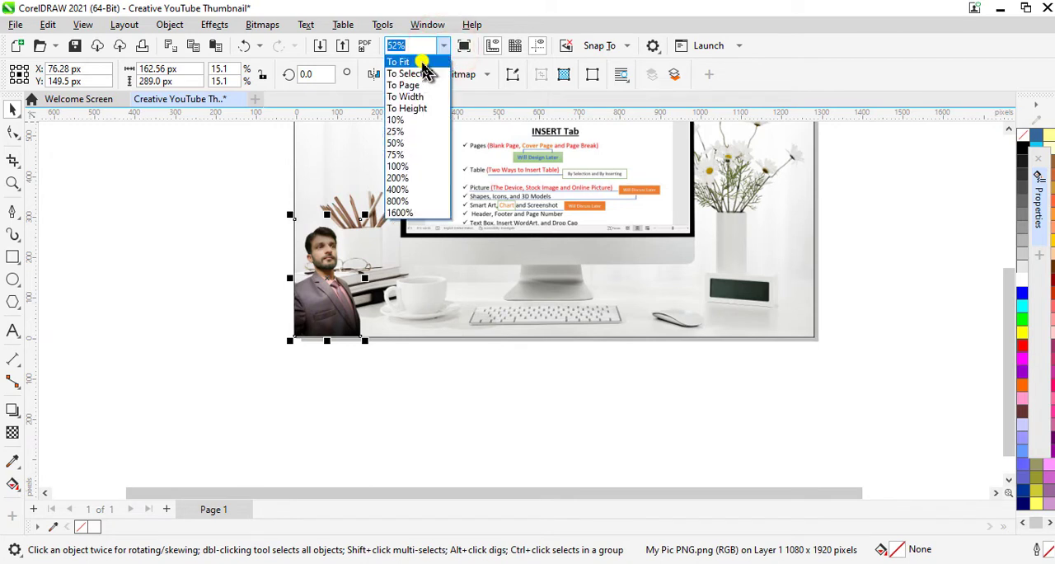
click(430, 69)
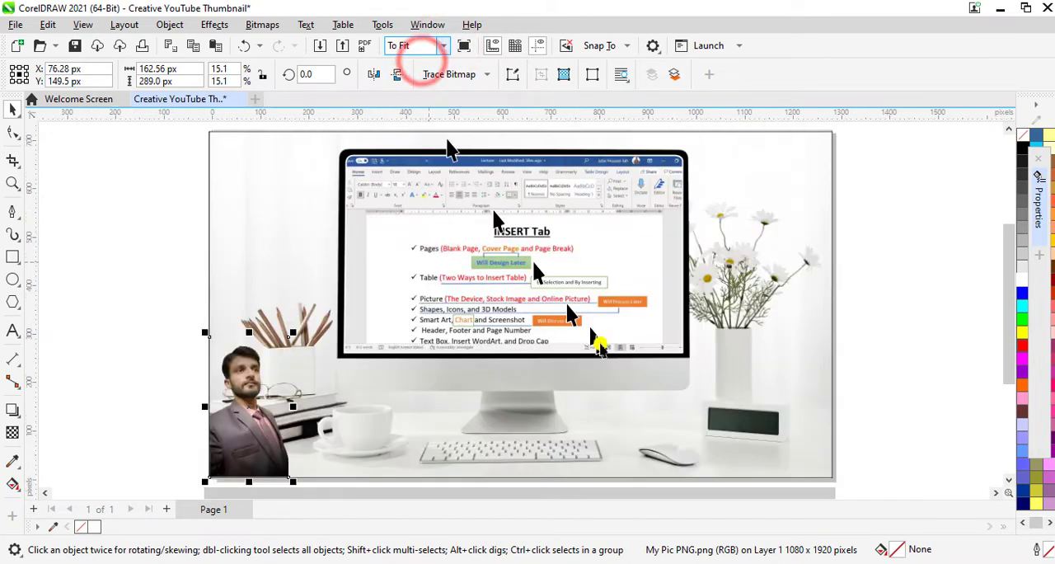
click(905, 320)
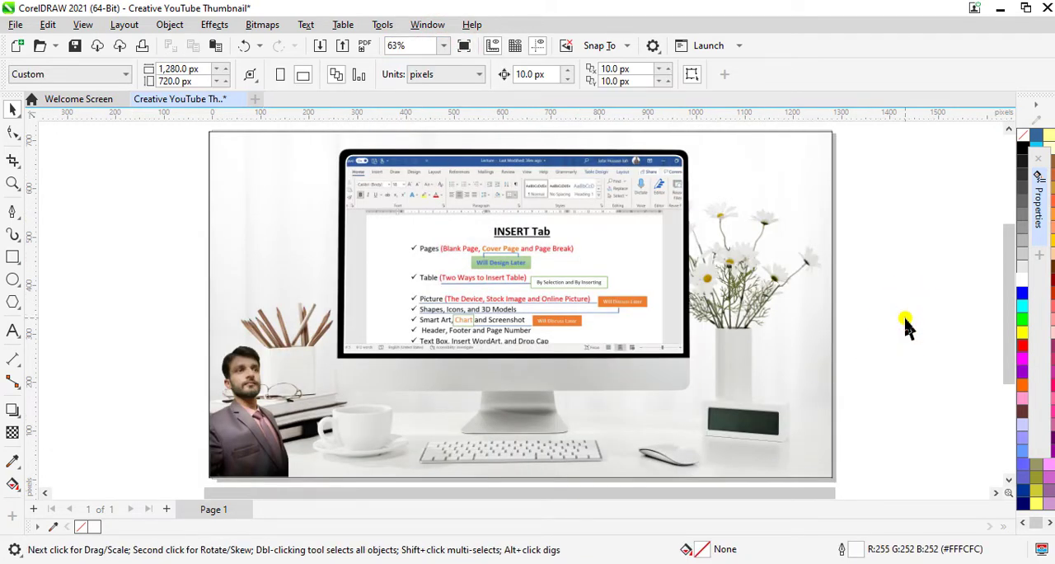
- Start an artistic text title over the lower part of the thumbnail with the lines "Microsoft Word" and "Exploring"
click(9, 331)
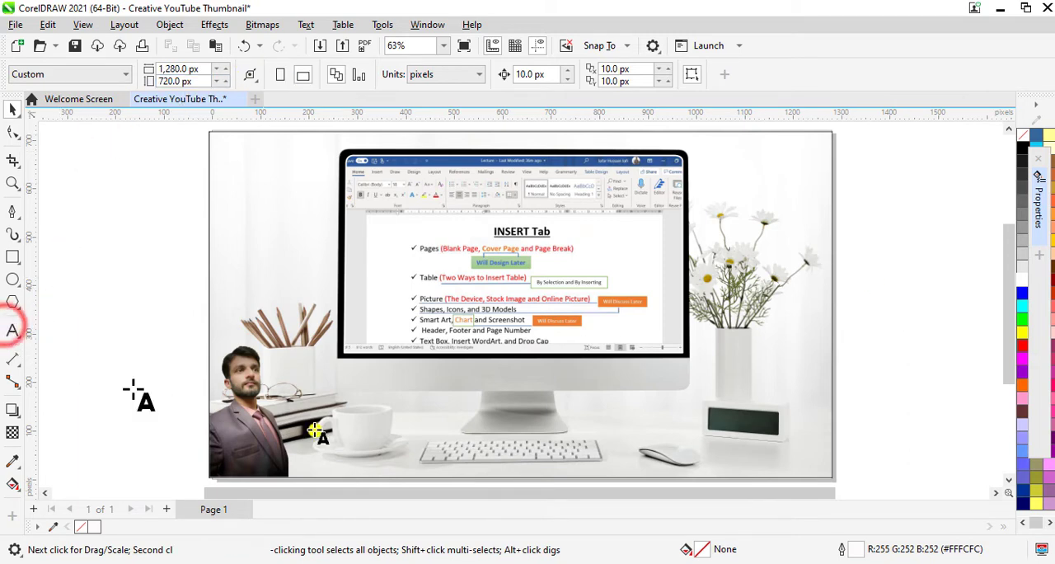
click(382, 404)
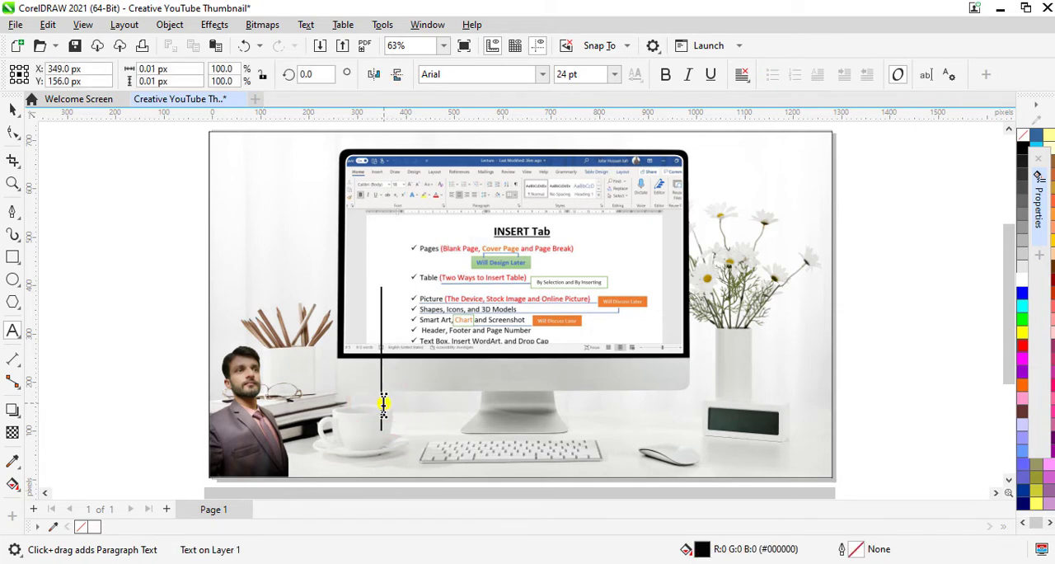
text(Micr)
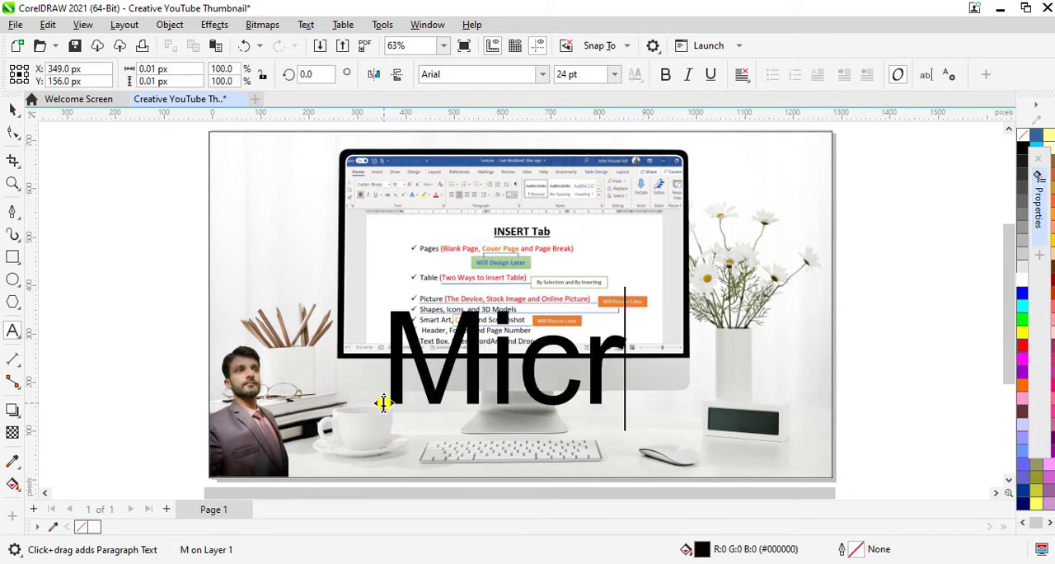
text(osoft)
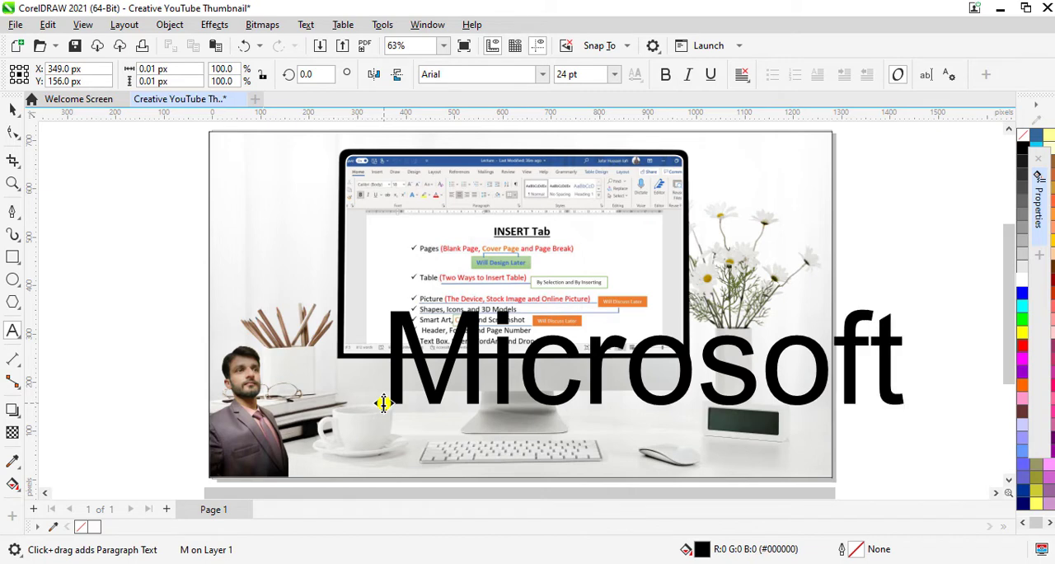
text( Word)
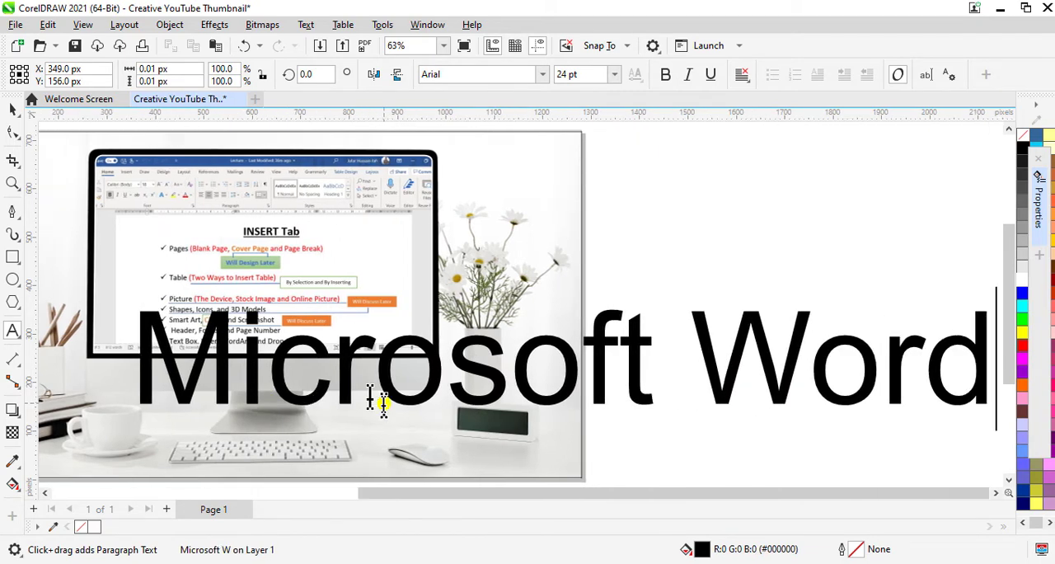
key(Return)
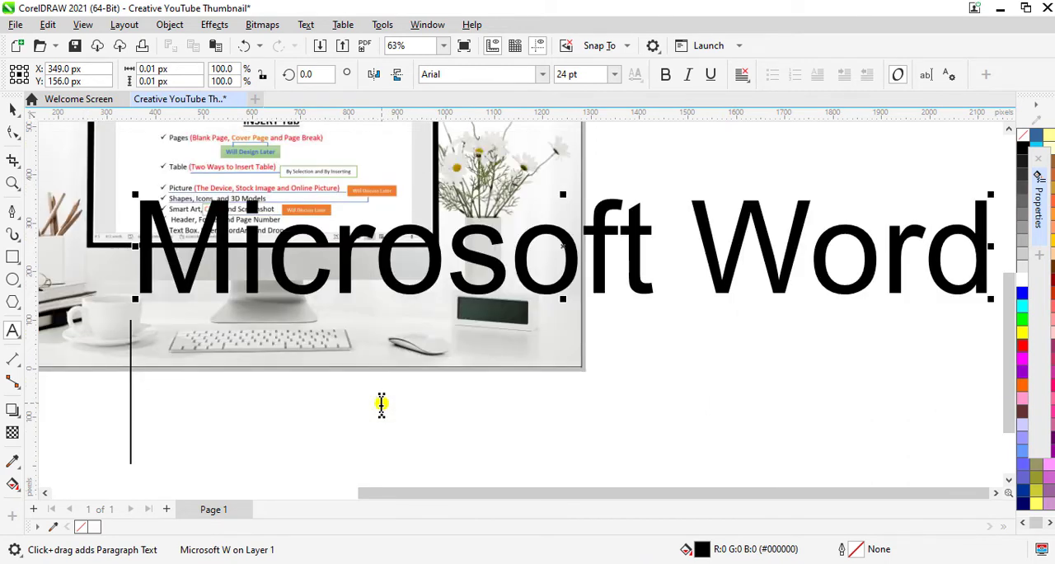
text(Exp)
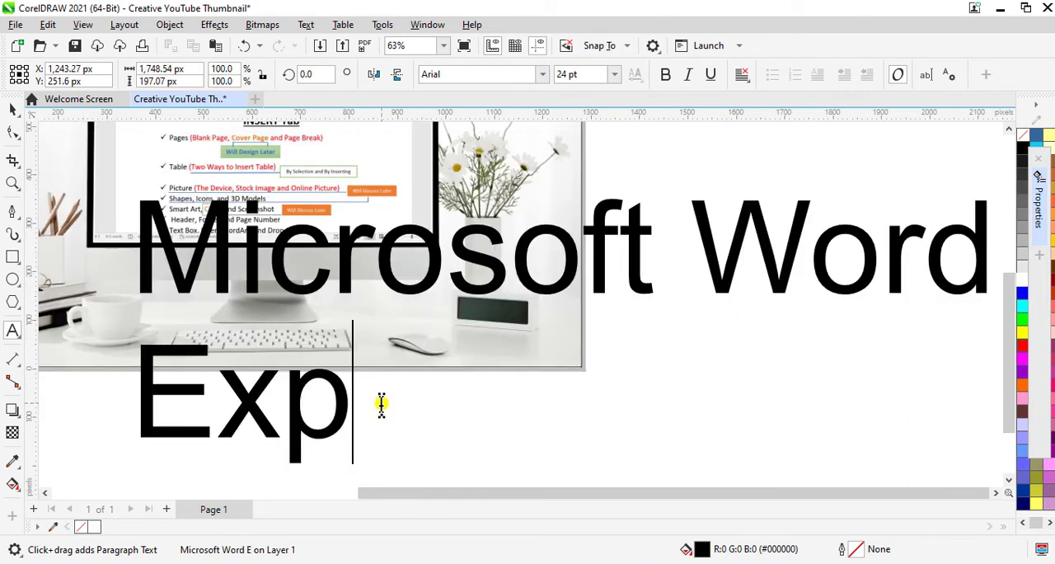
text(loring)
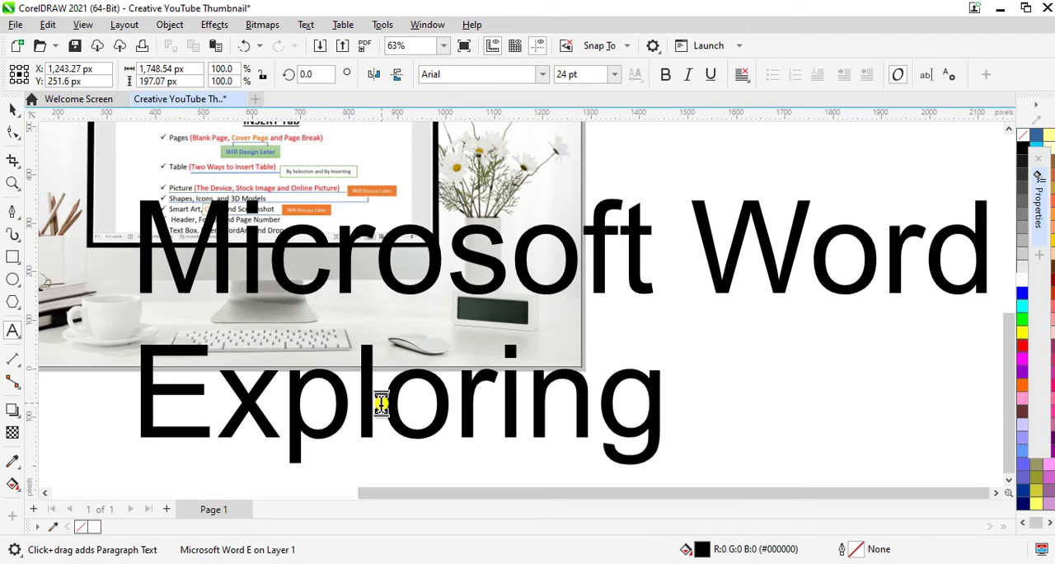
- Add a third title line reading "Format Painter Tool", with a capital P in "Painter"
key(Return)
text(F)
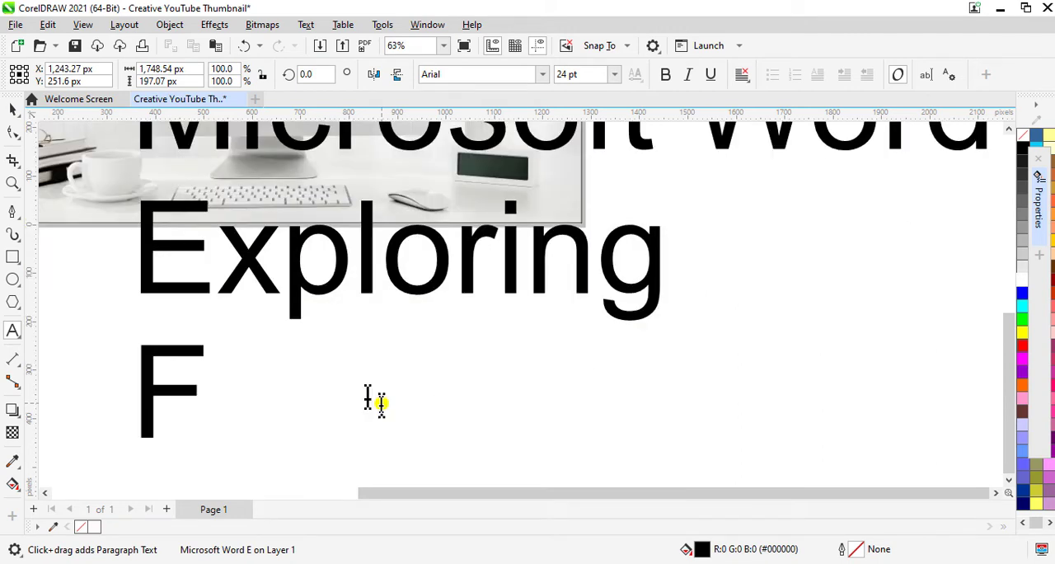
text(orma)
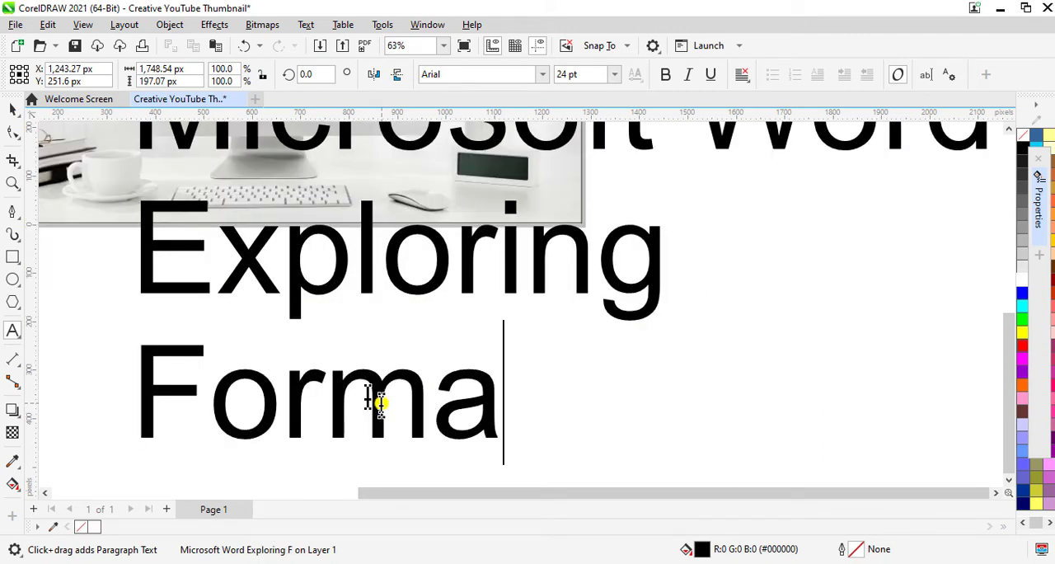
text(t pain)
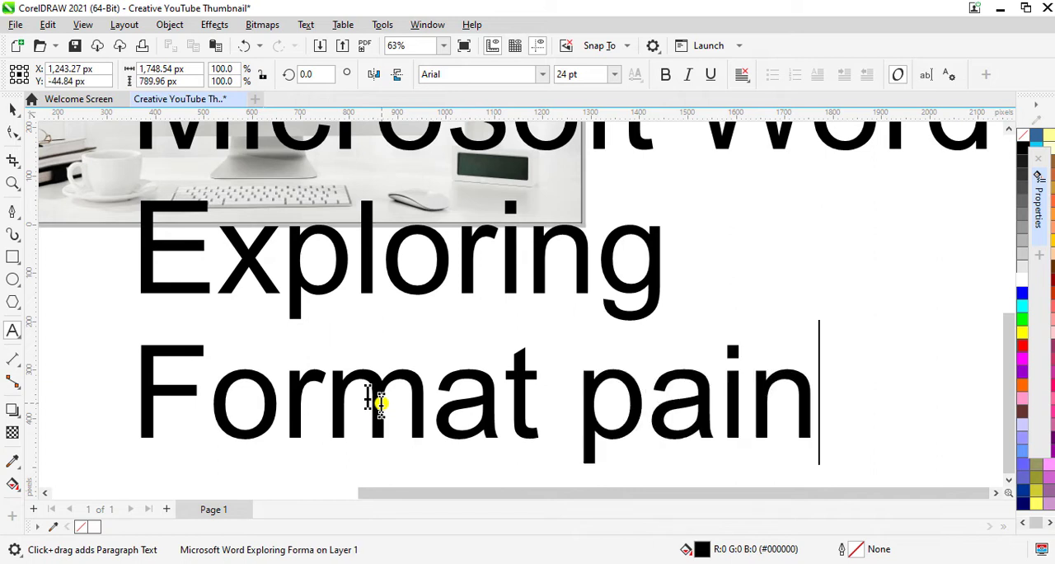
text(ter Tool)
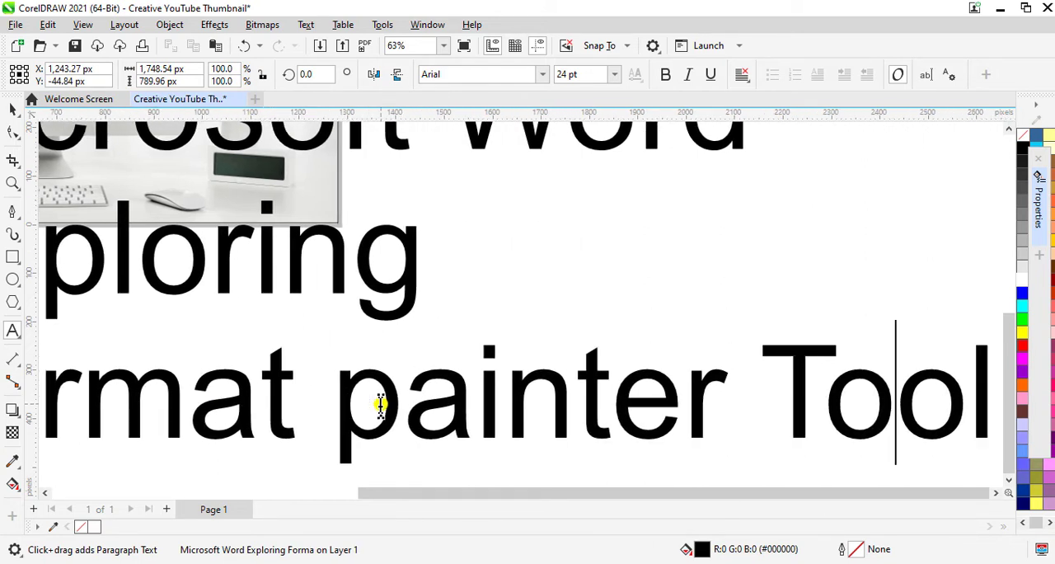
key(BackSpace)
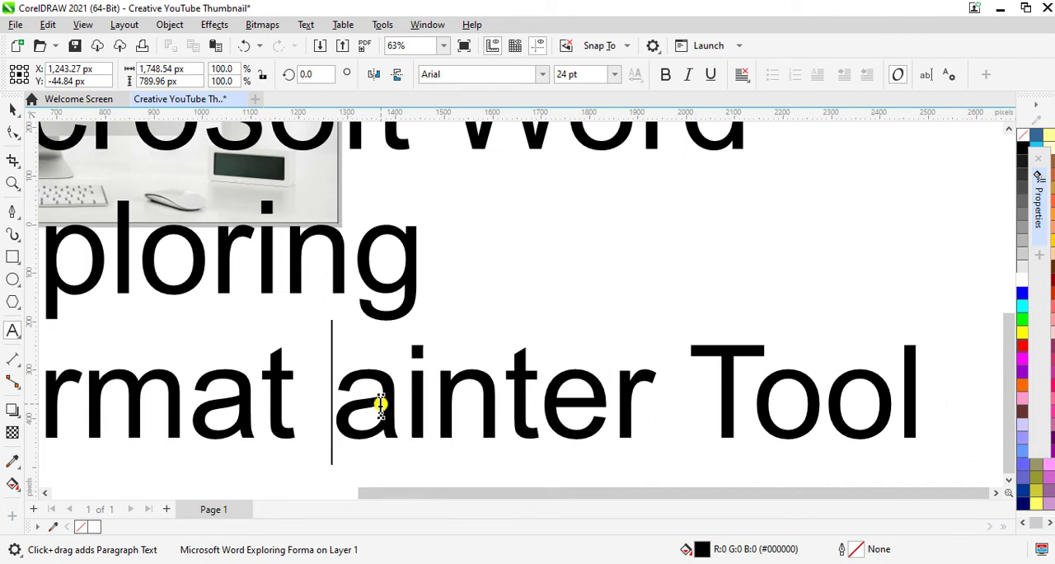
text(P)
- Reduce the whole title's font size to 8 pt and align its lines to the center
key(ctrl+a)
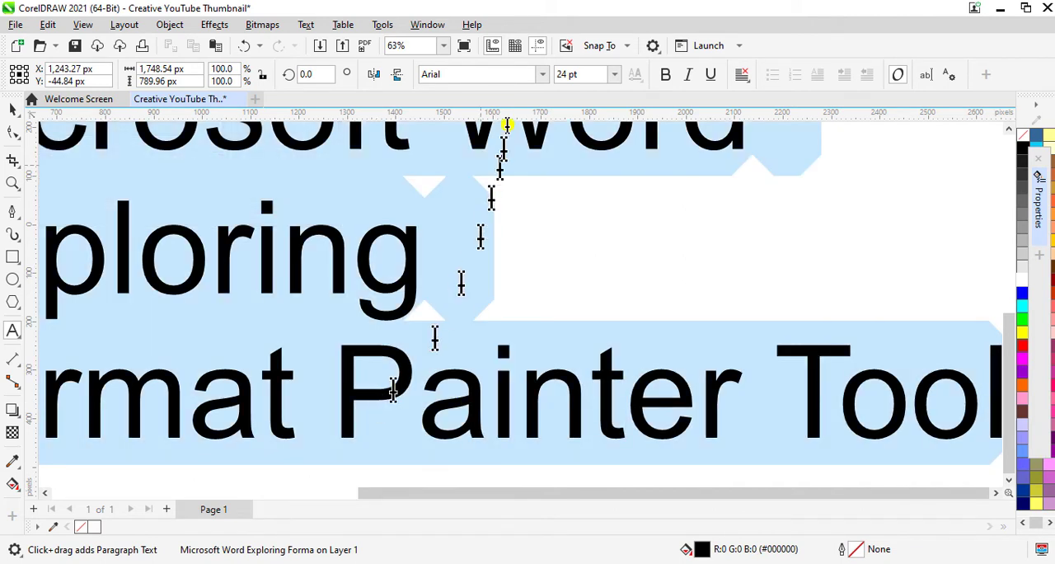
click(614, 74)
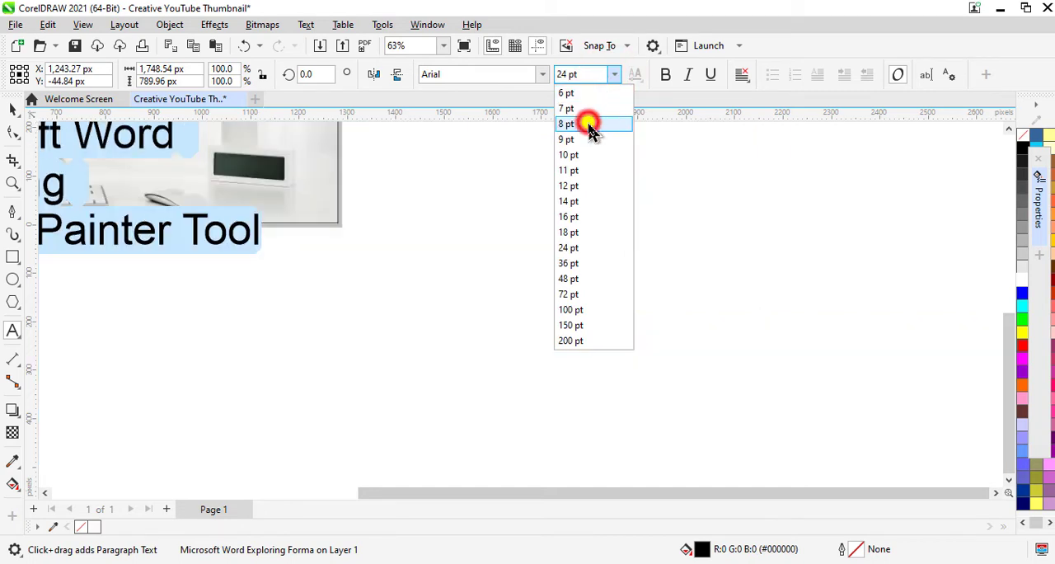
click(590, 127)
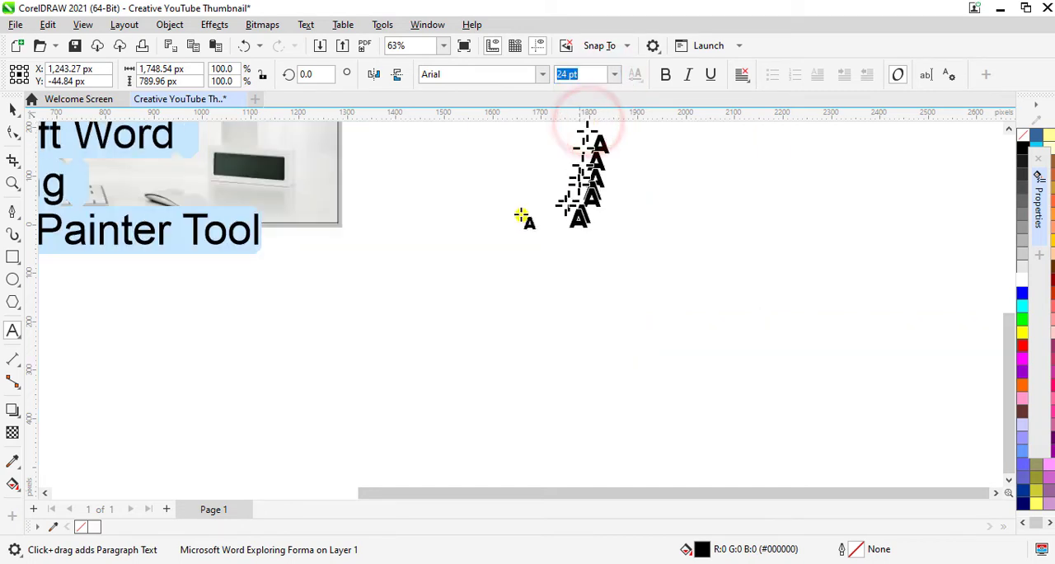
click(443, 46)
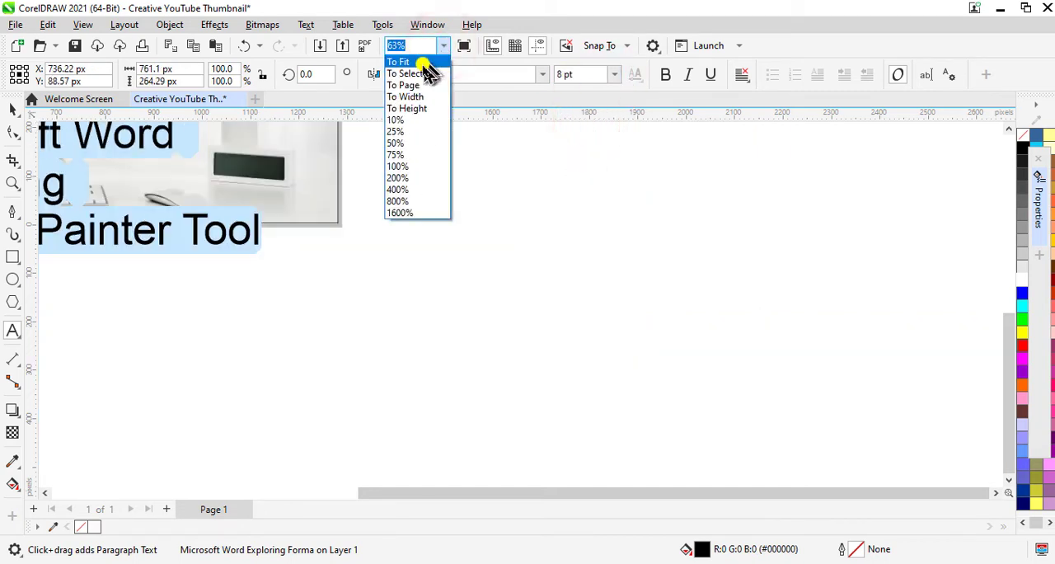
click(424, 65)
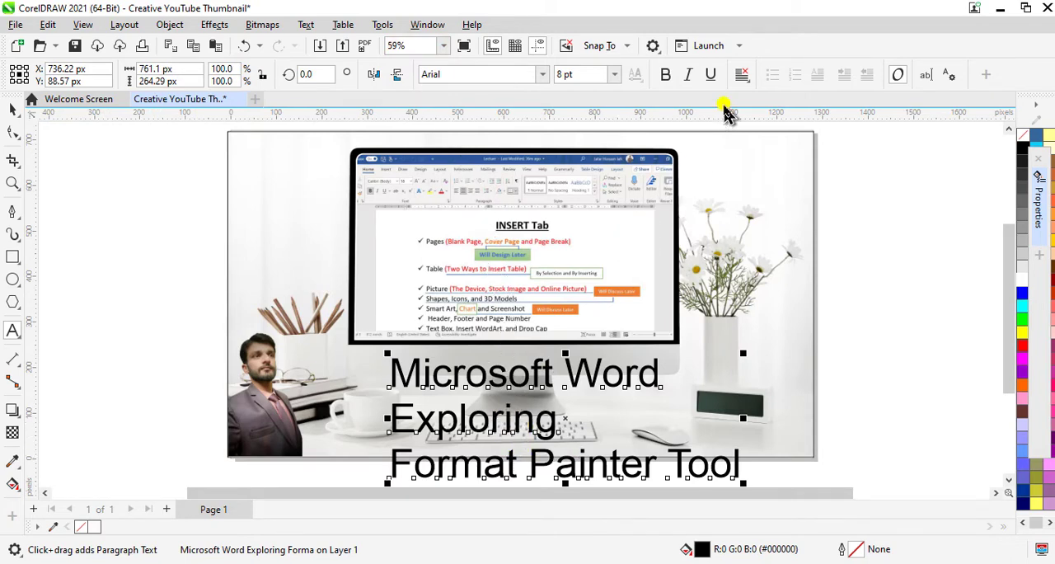
click(743, 79)
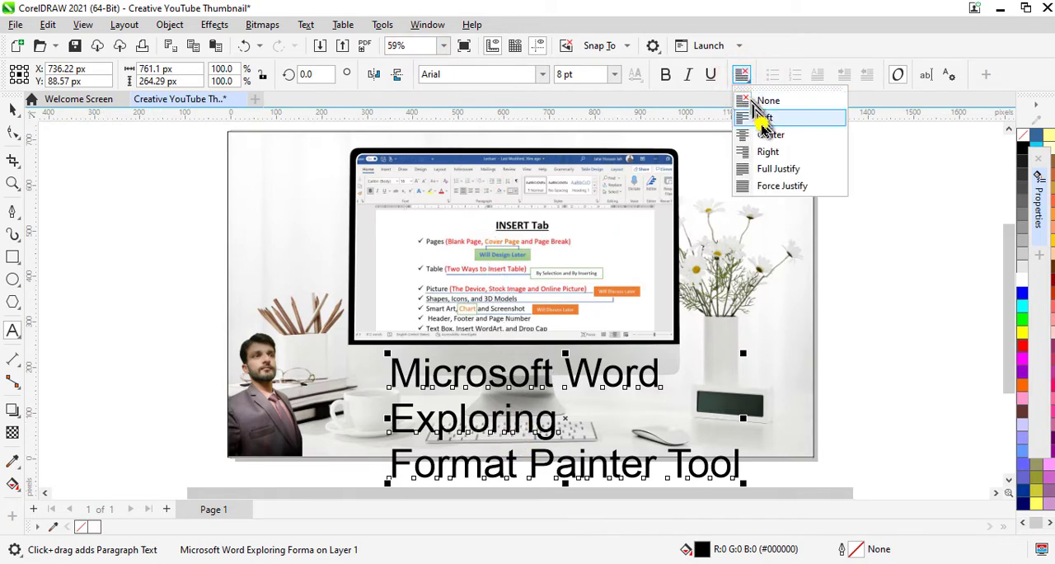
click(769, 136)
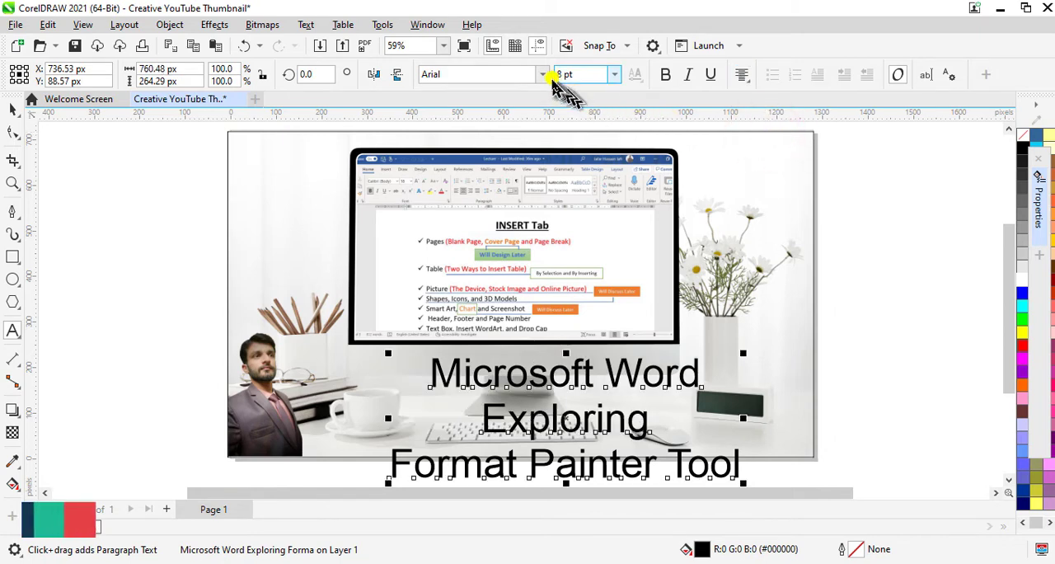
- Set the title in Cambria Bold at 6 pt and move it to the middle of the page, directly beneath the monitor screen
click(546, 76)
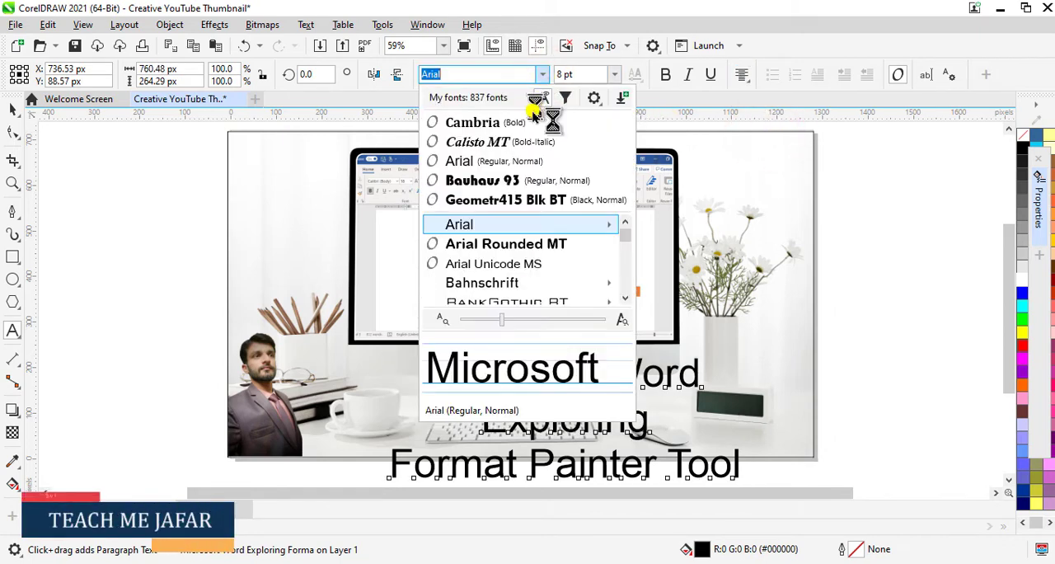
click(481, 123)
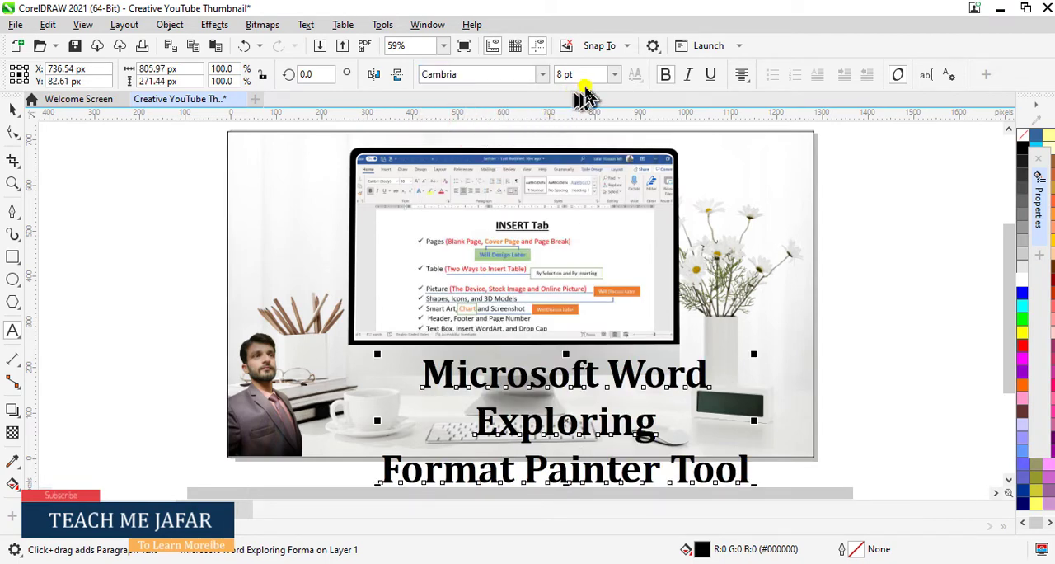
text(6)
key(Return)
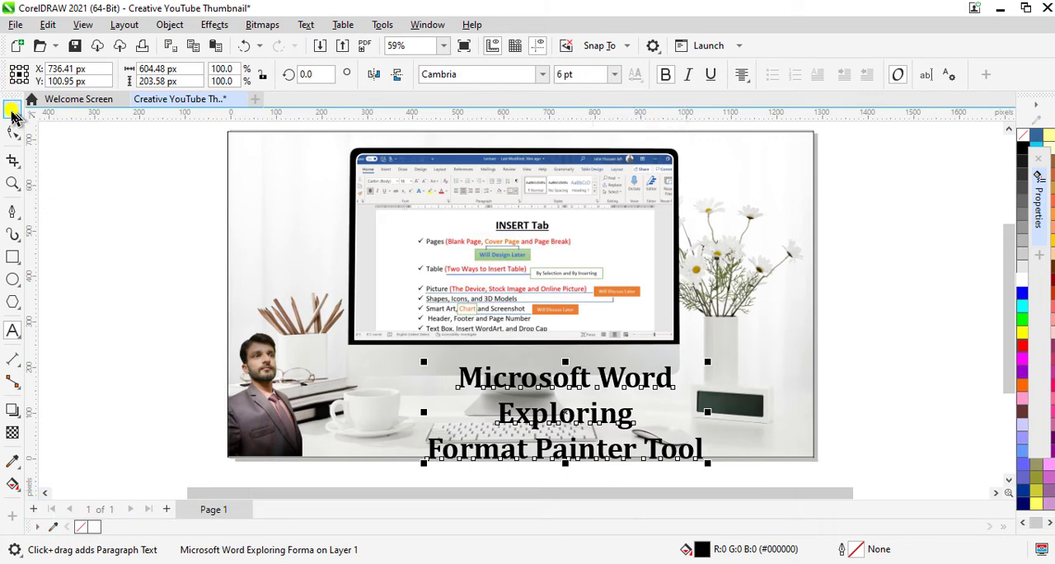
click(13, 110)
drag(570, 419, 524, 398)
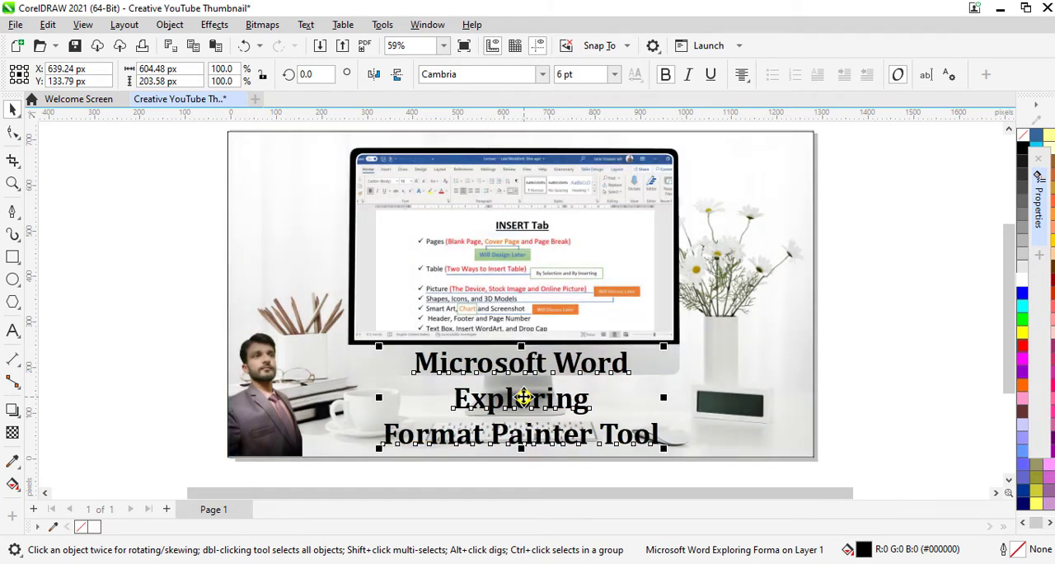
- Sample the red (#FF001C) from the Word screenshot's "Page Break" text, fill the title with it, and deselect the title
click(13, 461)
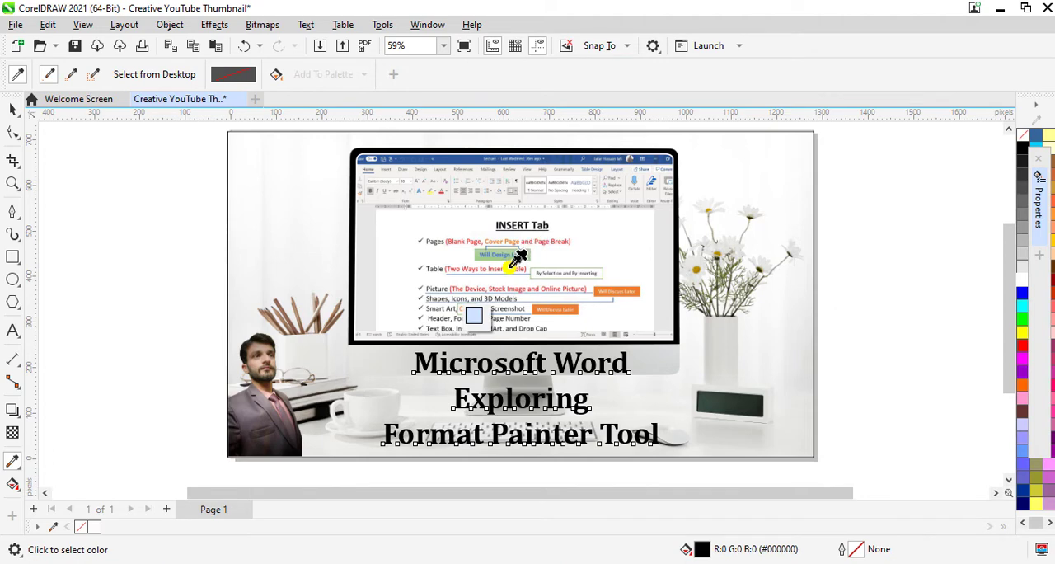
scroll(518, 257, up, 1)
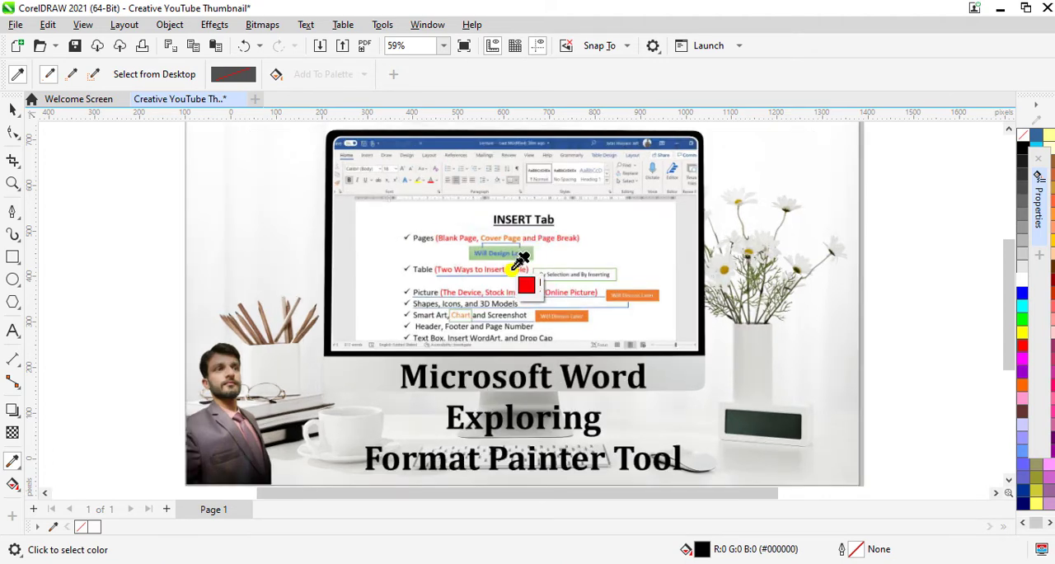
scroll(521, 264, up, 1)
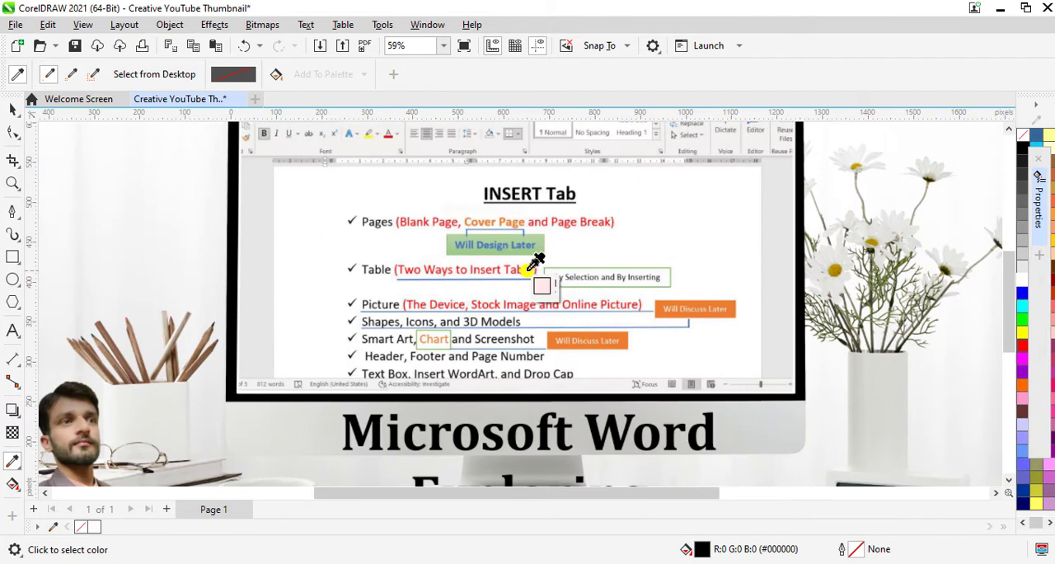
scroll(529, 269, up, 2)
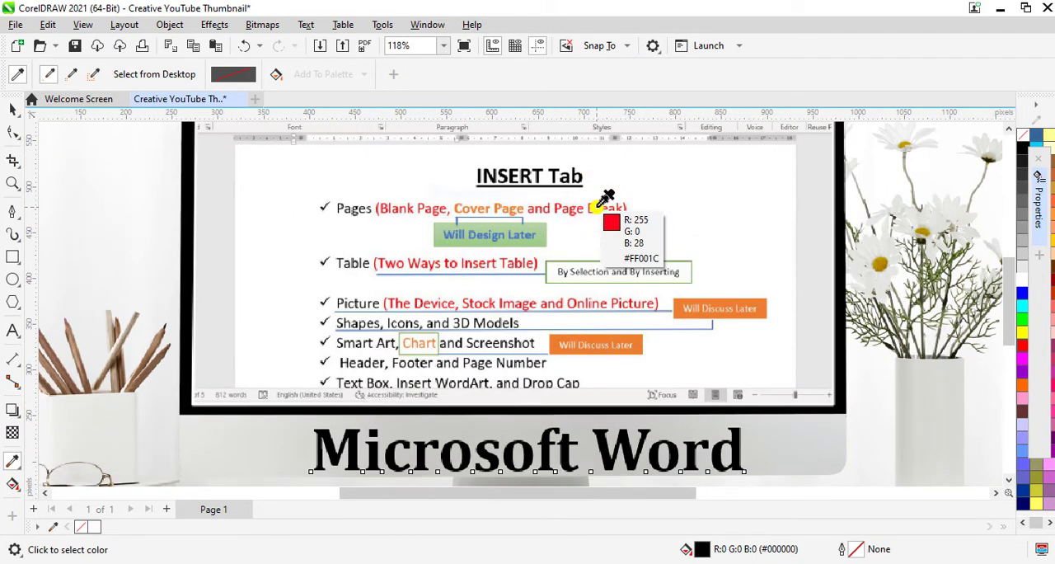
click(599, 205)
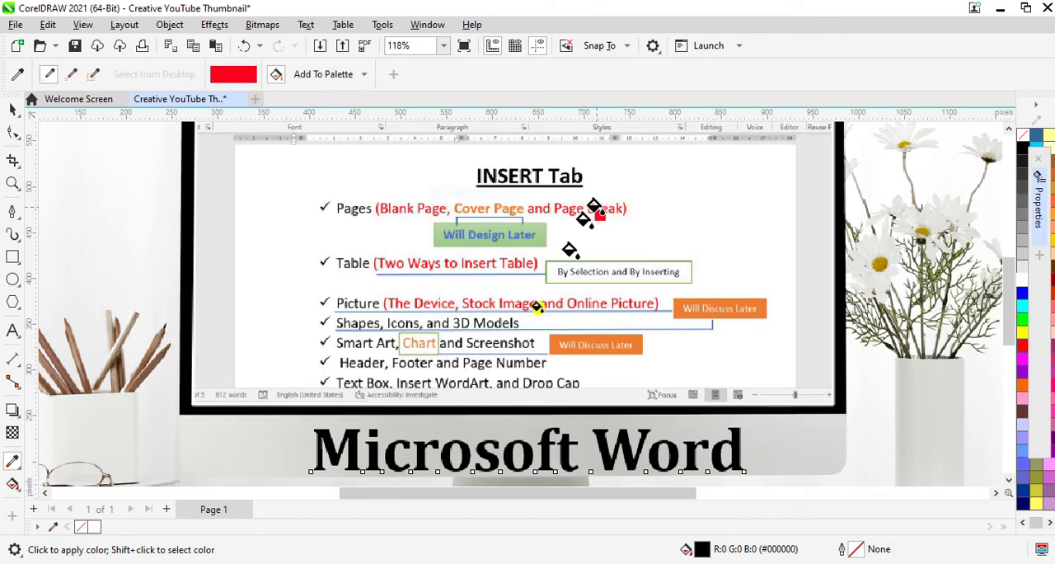
click(529, 453)
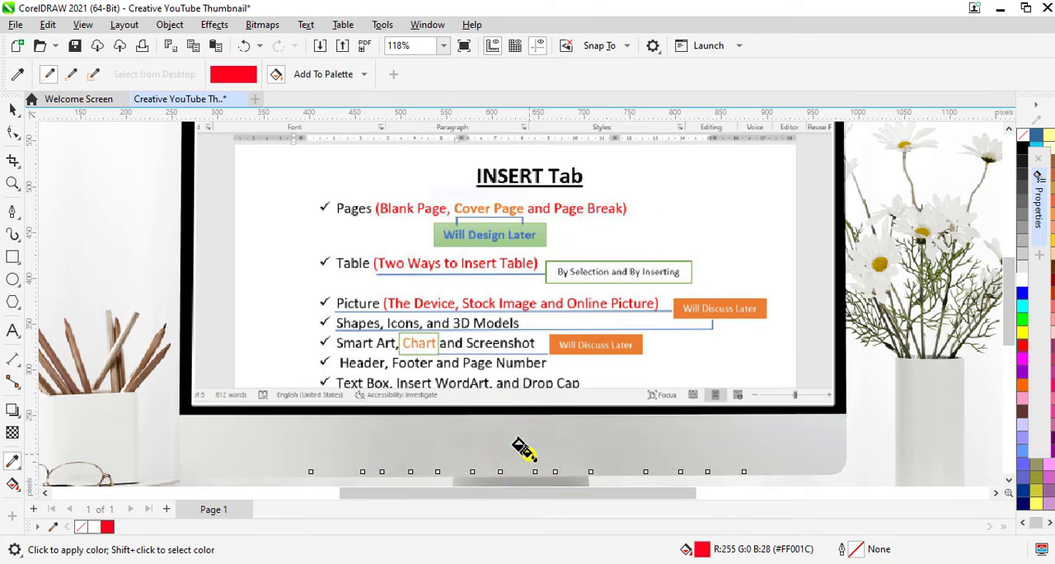
scroll(521, 415, down, 1)
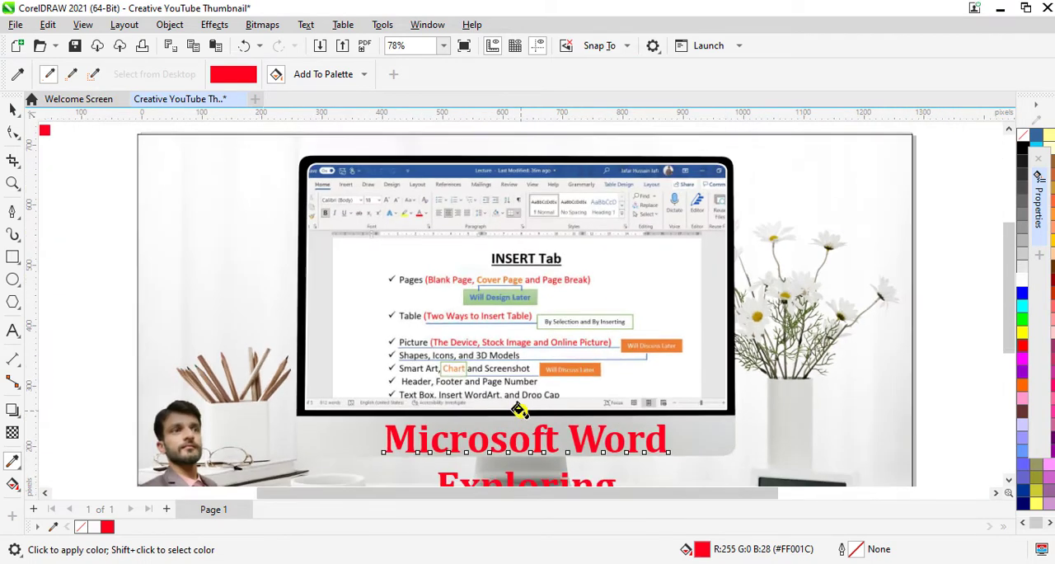
click(12, 110)
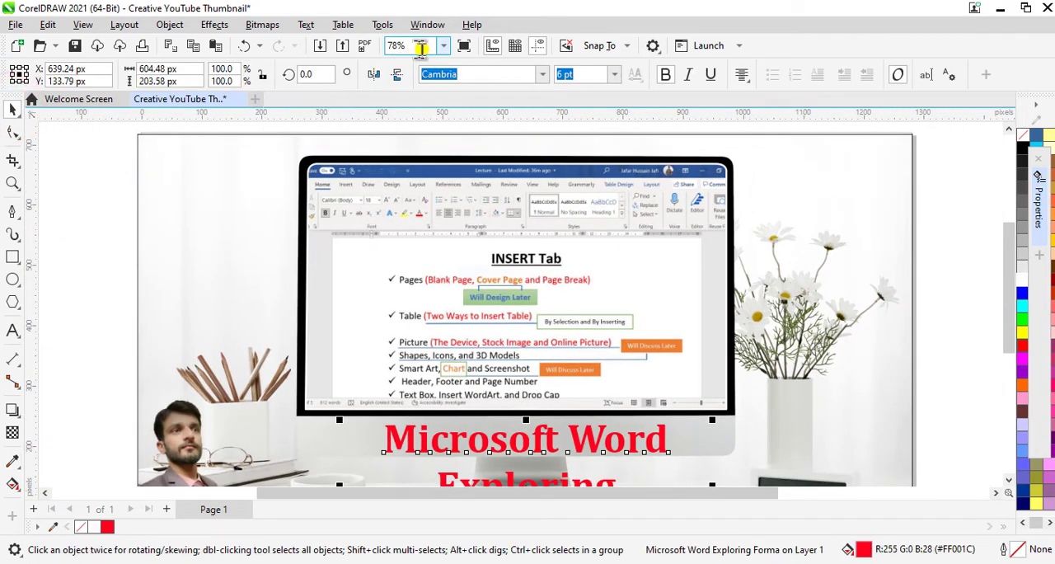
click(443, 45)
click(412, 87)
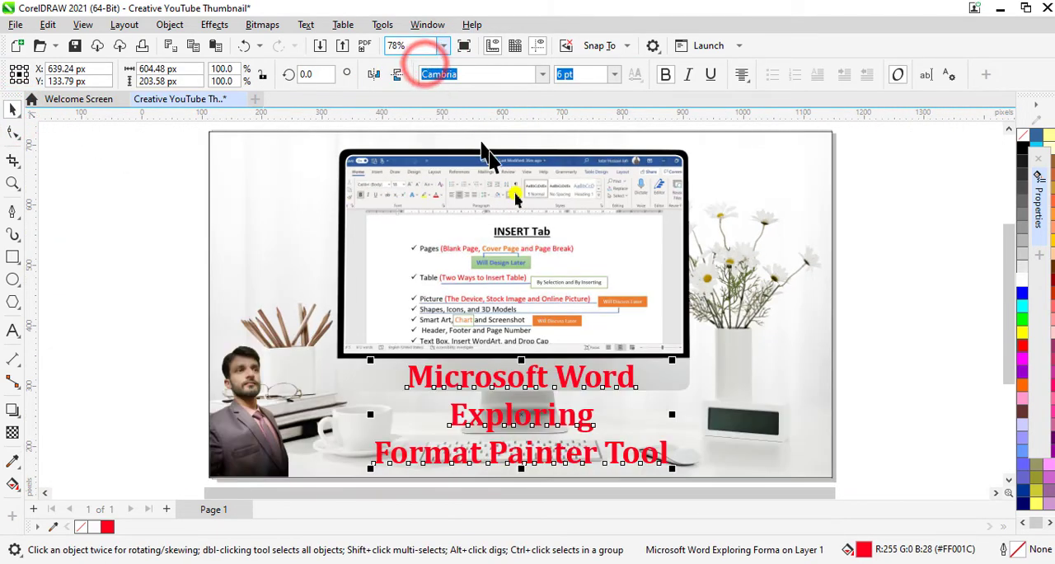
click(924, 387)
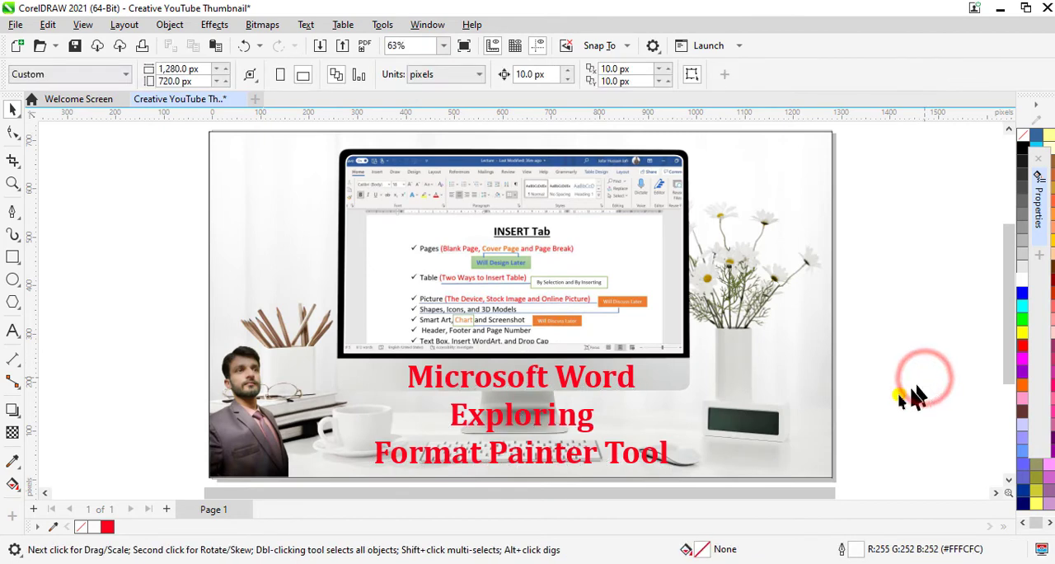
- Sample the title's own red (#FF001C), apply it as the title's outline color, and deselect the title
click(528, 420)
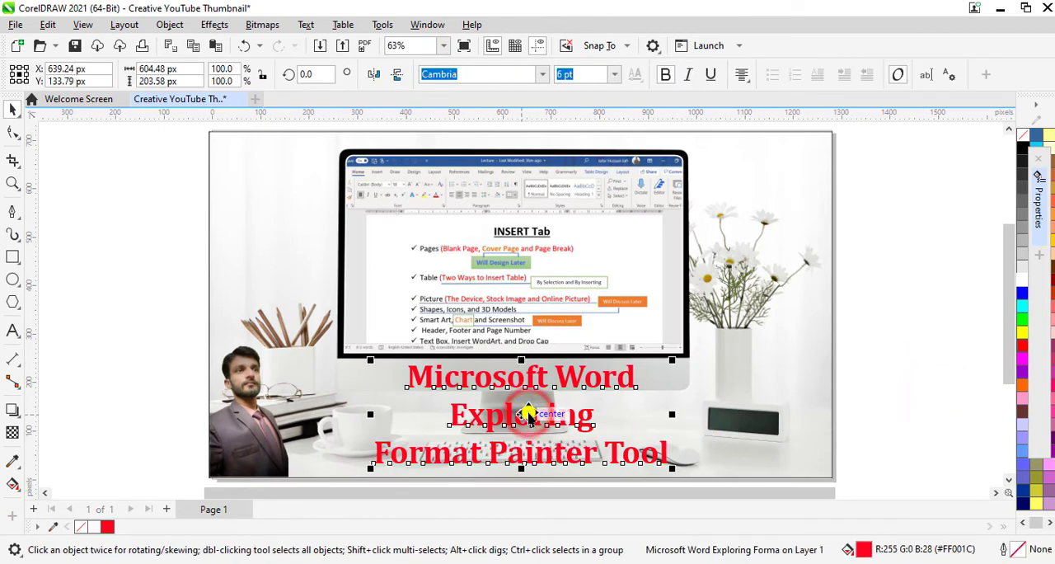
click(13, 459)
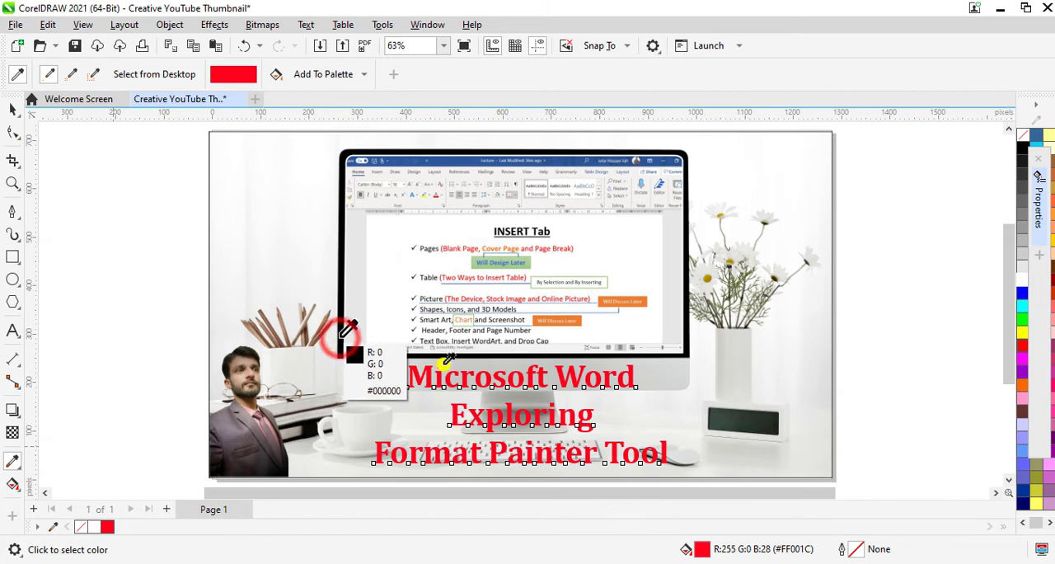
click(622, 370)
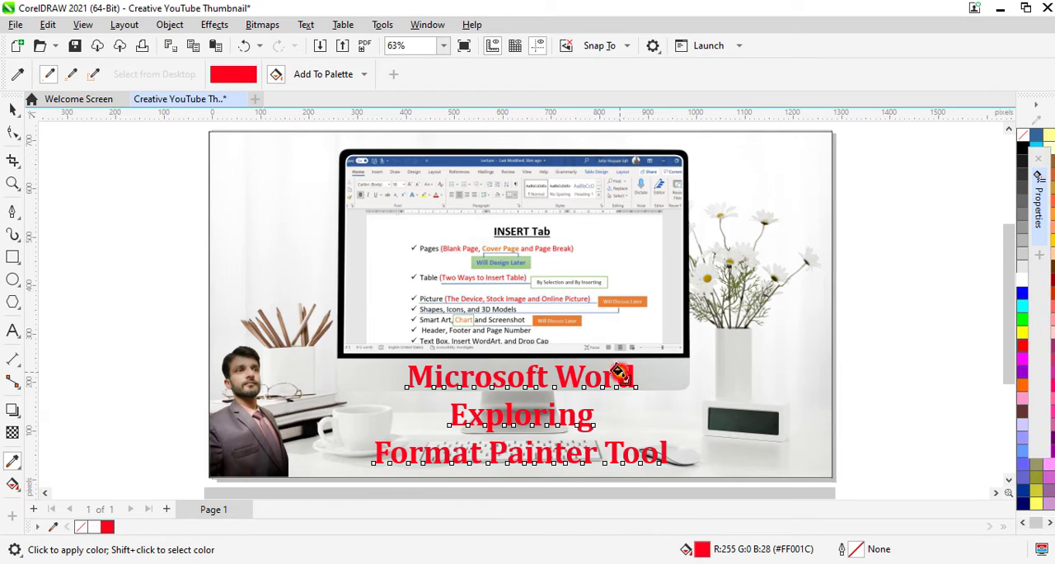
click(609, 362)
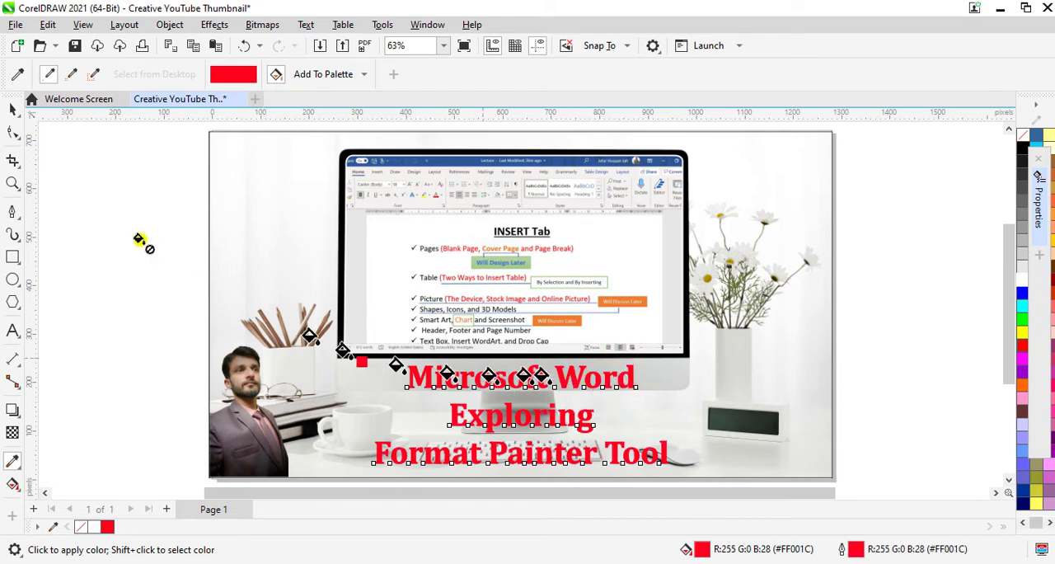
click(14, 112)
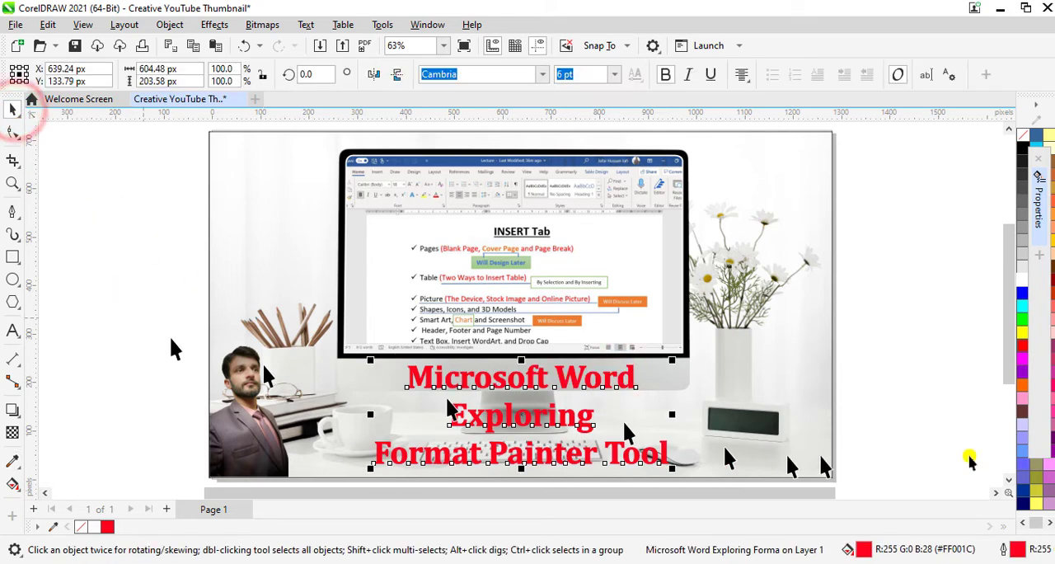
click(930, 420)
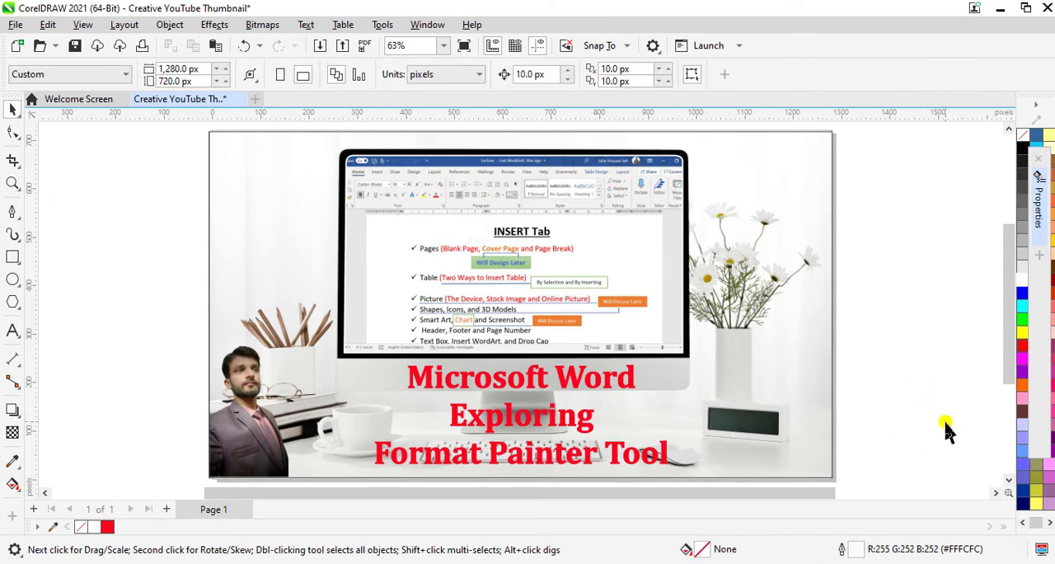
- Duplicate the red title and place the copy over the flower vase, partly past the page's edge
click(526, 422)
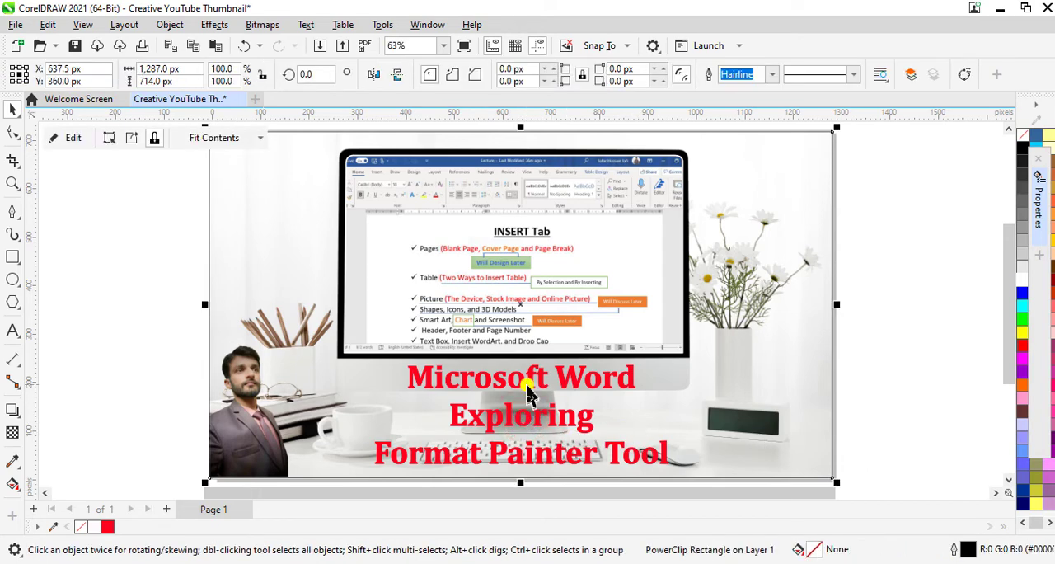
click(528, 391)
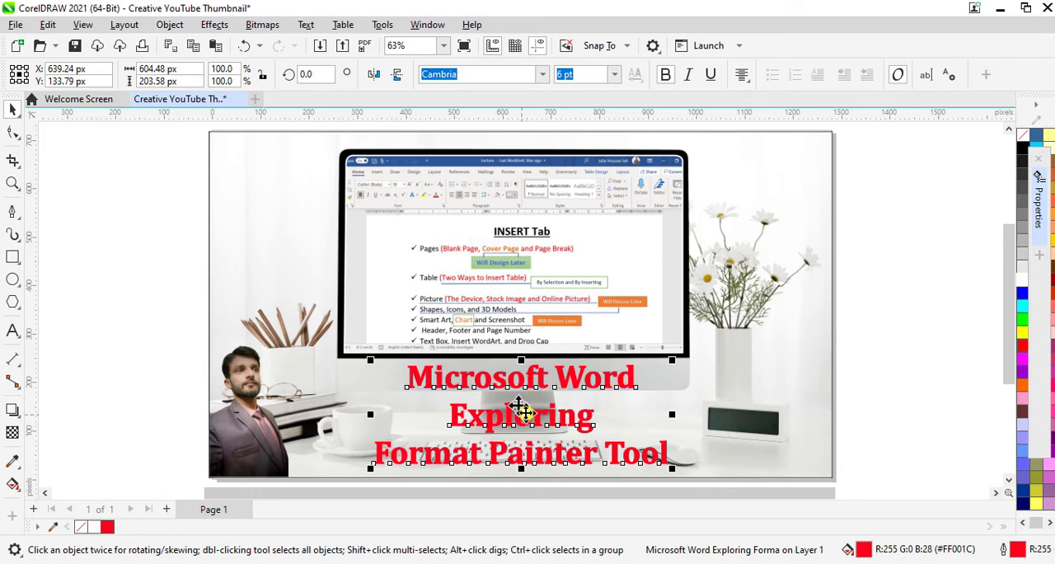
drag(519, 406, 803, 283)
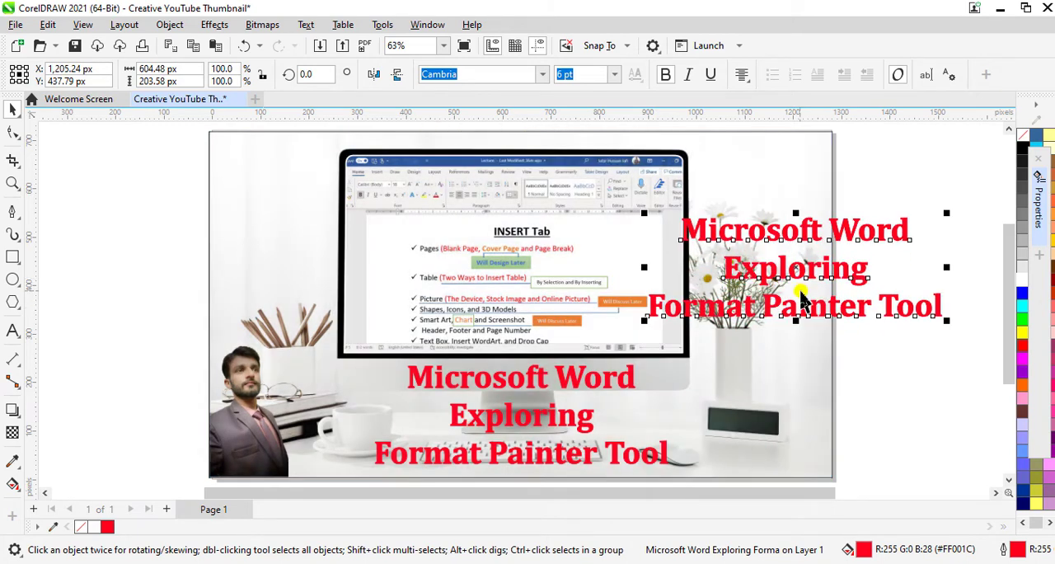
- Replace the duplicated title's text with "Microsoft" and "Office 365" on two lines
double_click(800, 289)
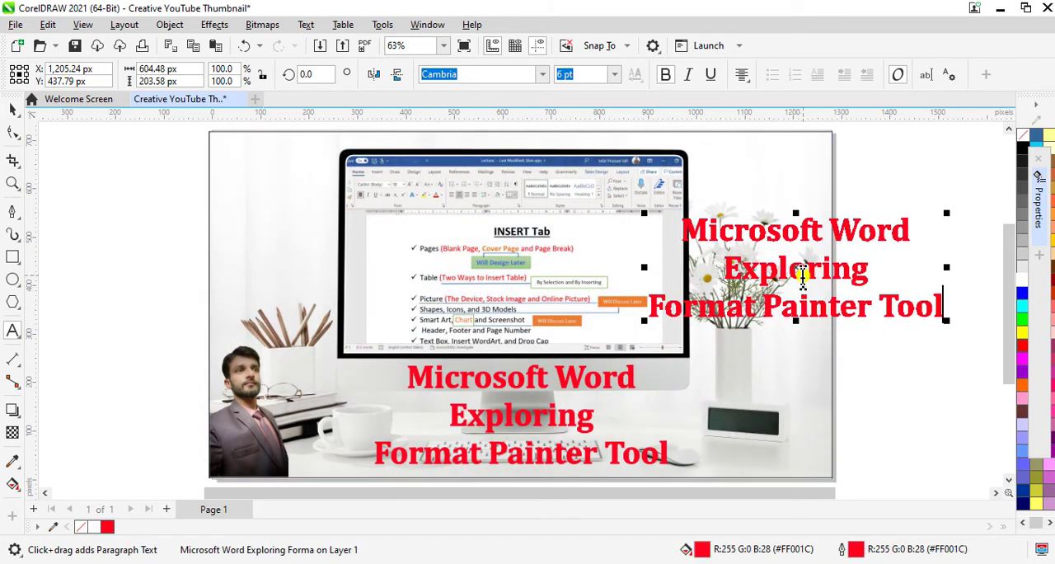
key(ctrl+a)
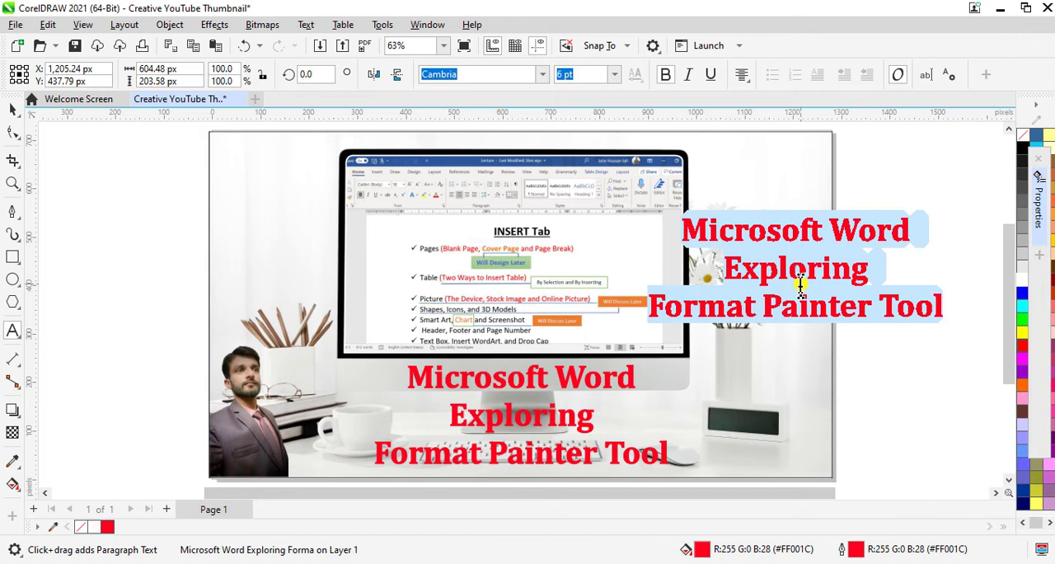
text(Microsoft )
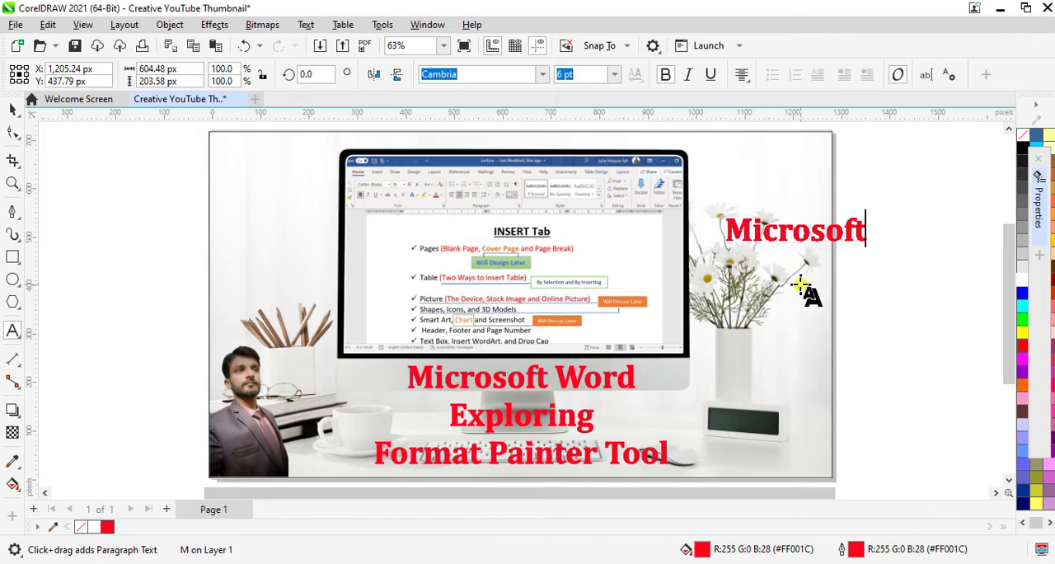
text(Offic)
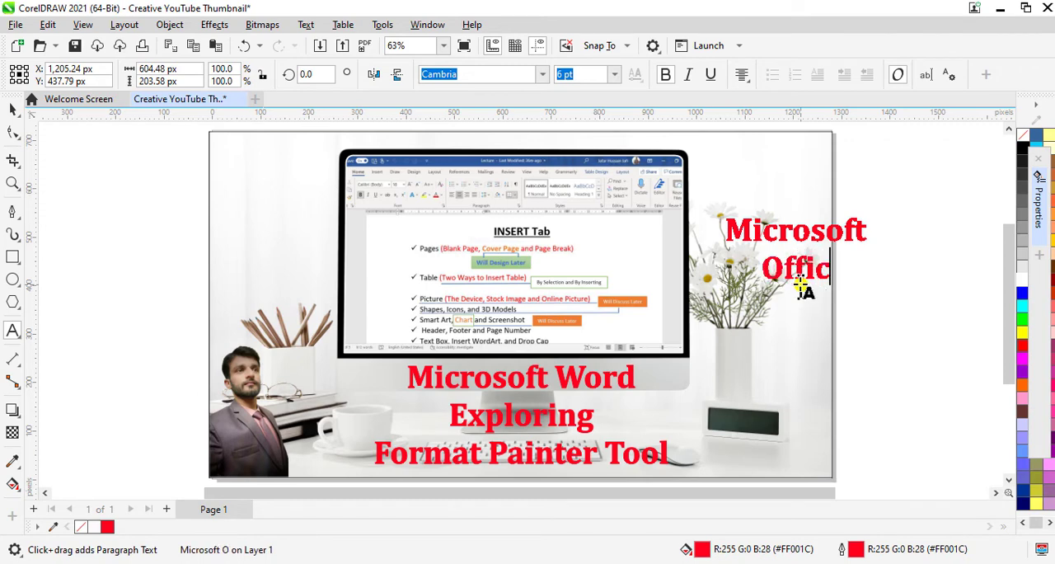
text(e 365)
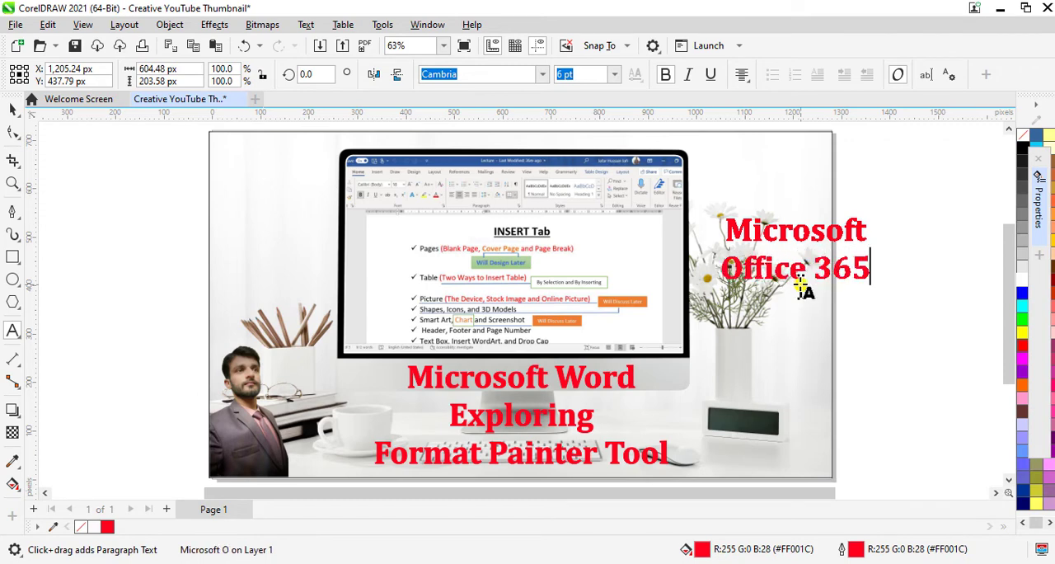
key(Escape)
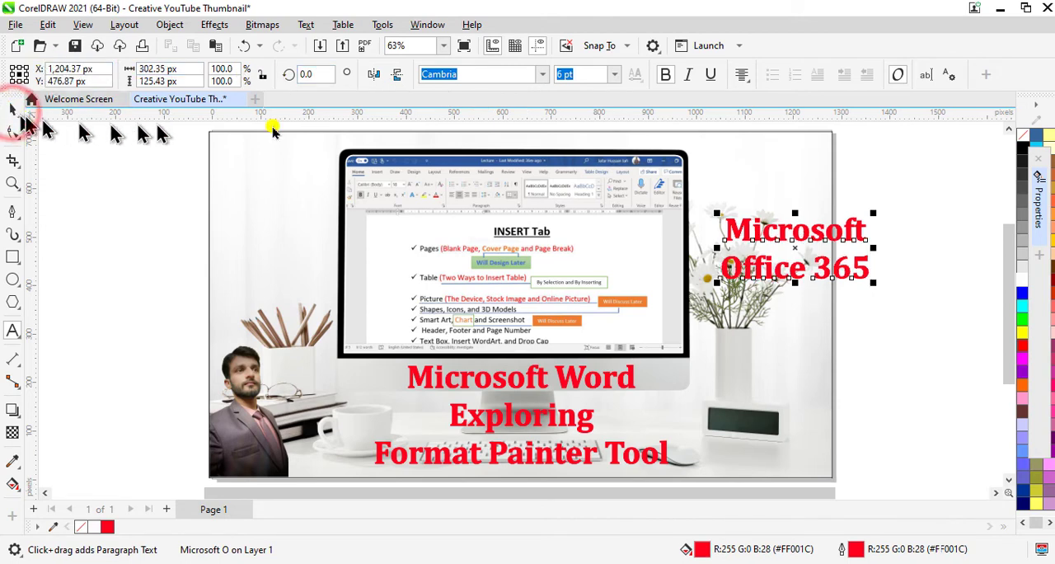
click(12, 110)
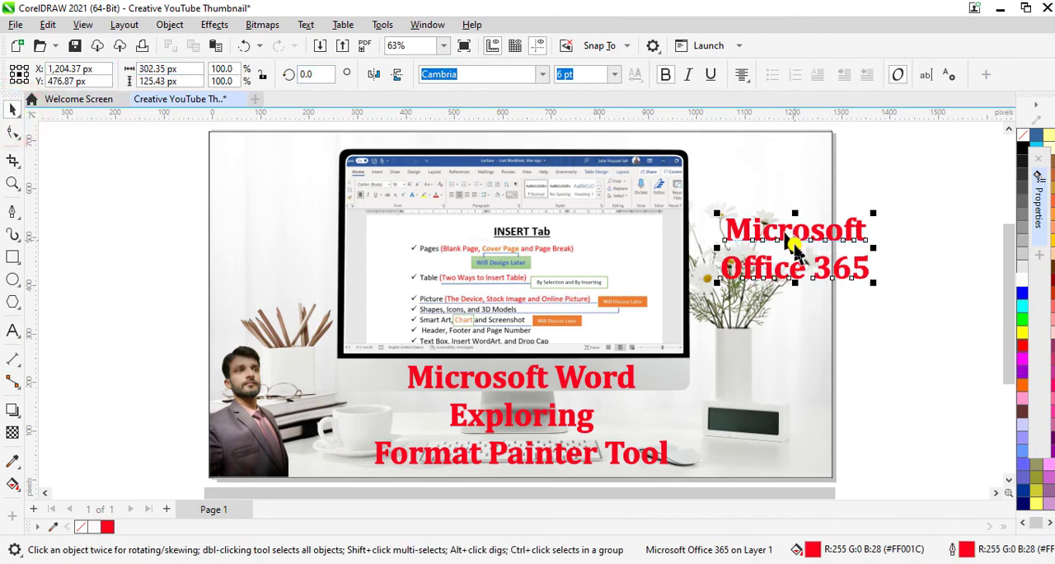
- Move the "Microsoft Office 365" text over the desk clock and give it a white fill with no outline
drag(795, 251, 739, 422)
right_click(1022, 280)
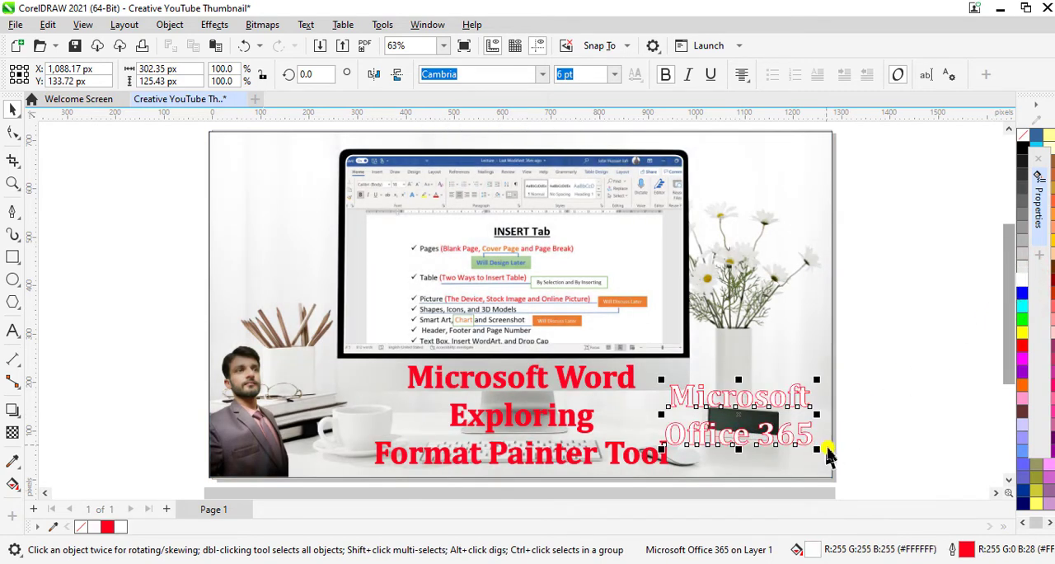
right_click(1026, 137)
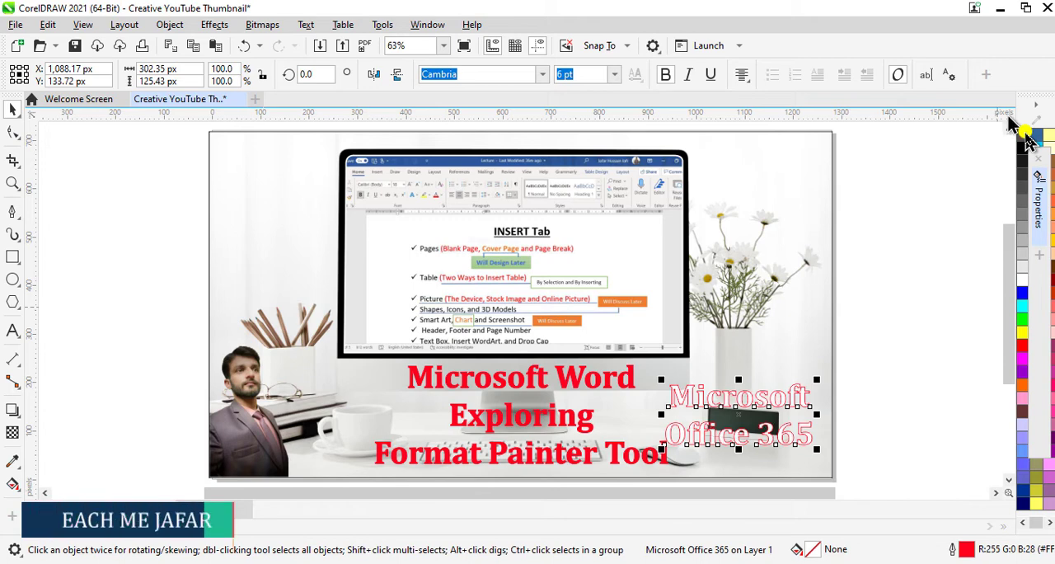
right_click(1026, 141)
click(1019, 142)
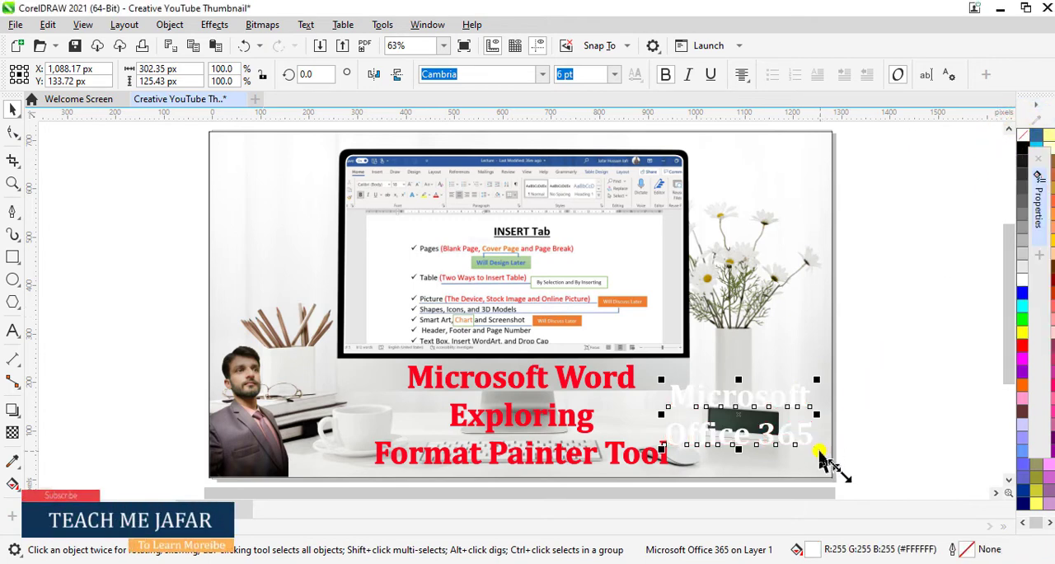
- Shrink the "Microsoft Office 365" text to about 118 px wide and center it on the clock's dark display
drag(817, 451, 773, 442)
scroll(754, 420, up, 1)
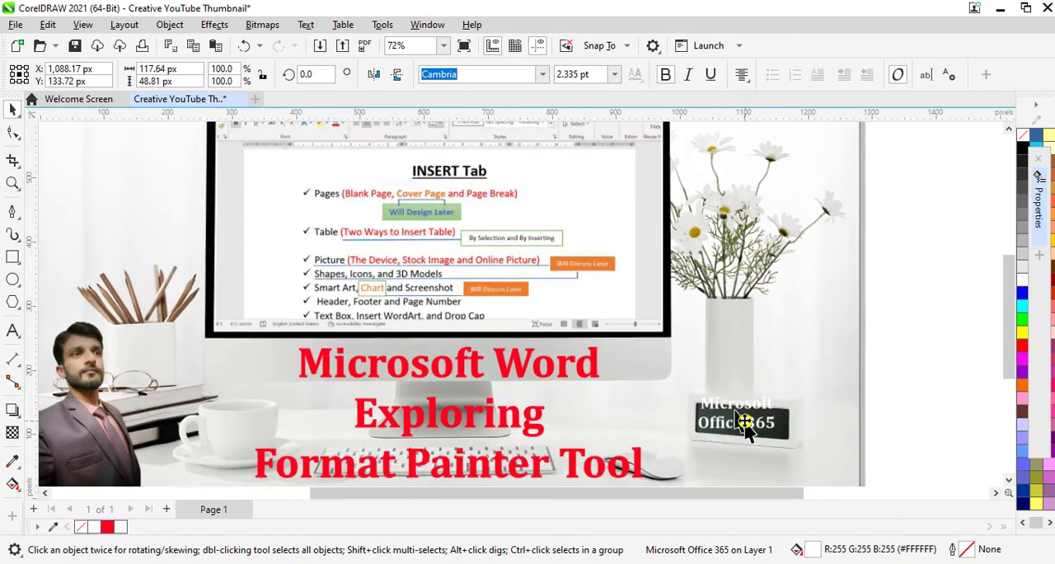
drag(742, 416, 743, 424)
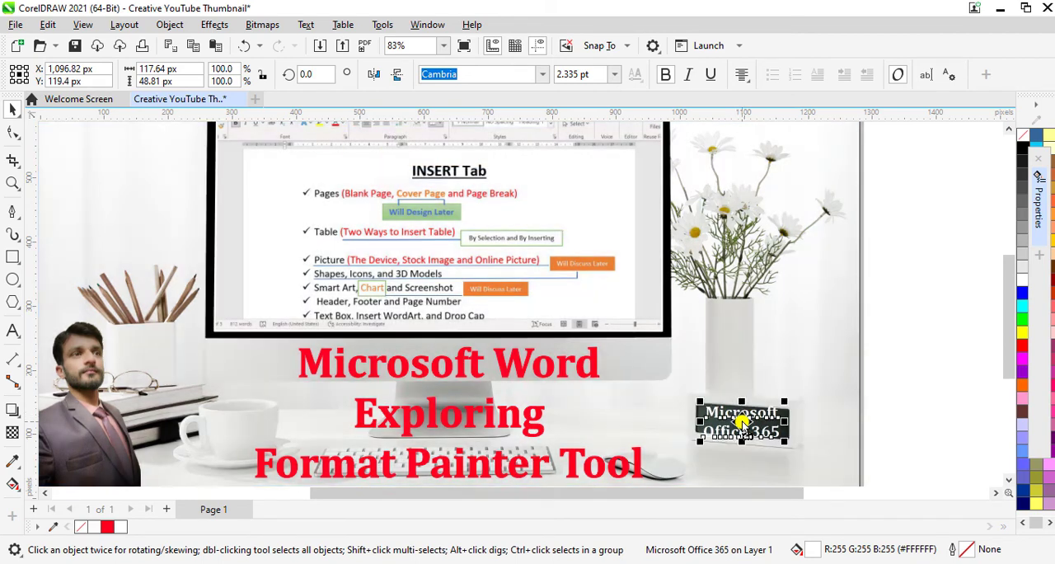
- Rotate the clock text to about 357.3° to follow the display's tilt, set its font size to 2 pt, and deselect it
scroll(742, 421, up, 1)
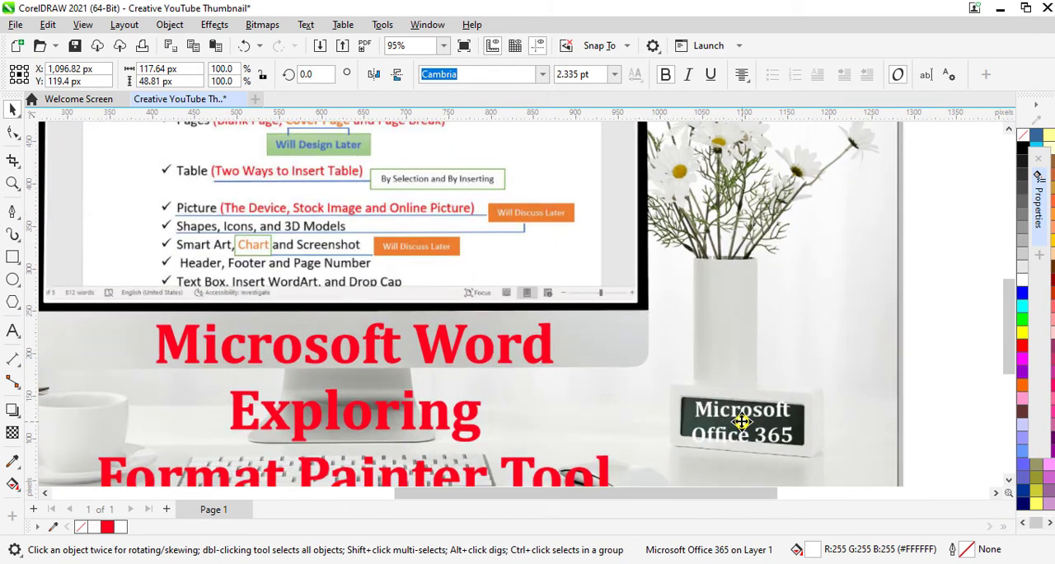
scroll(742, 422, up, 3)
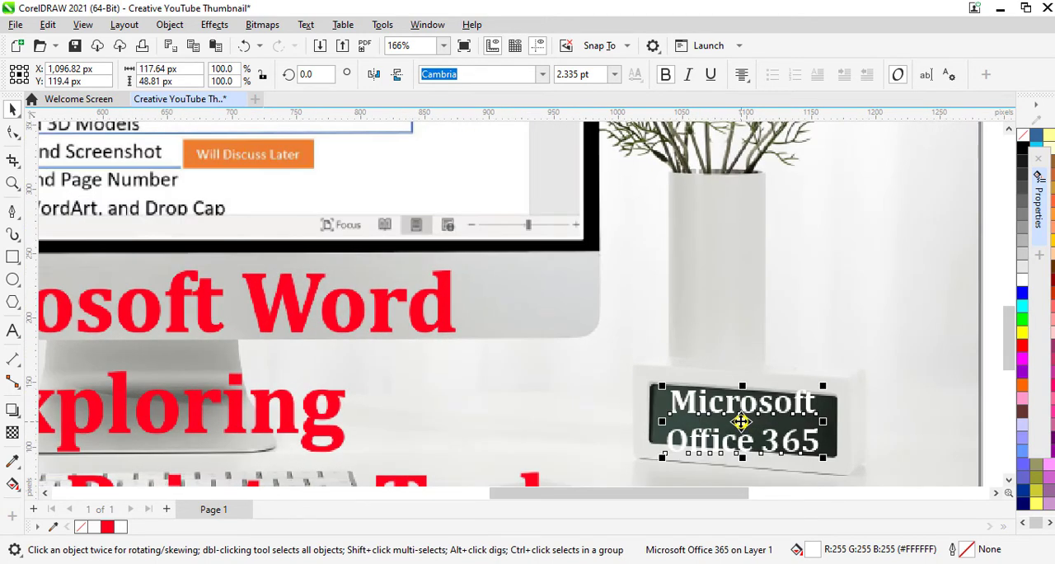
click(741, 422)
mouse_move(829, 386)
mouse_down()
mouse_move(833, 397)
mouse_move(844, 387)
mouse_up()
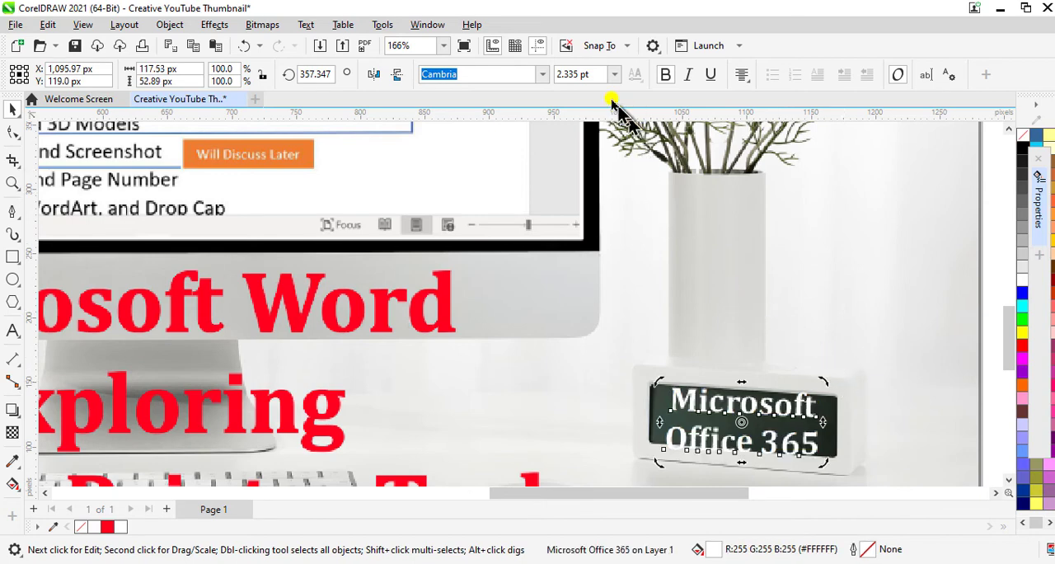
click(593, 76)
text(2)
key(Return)
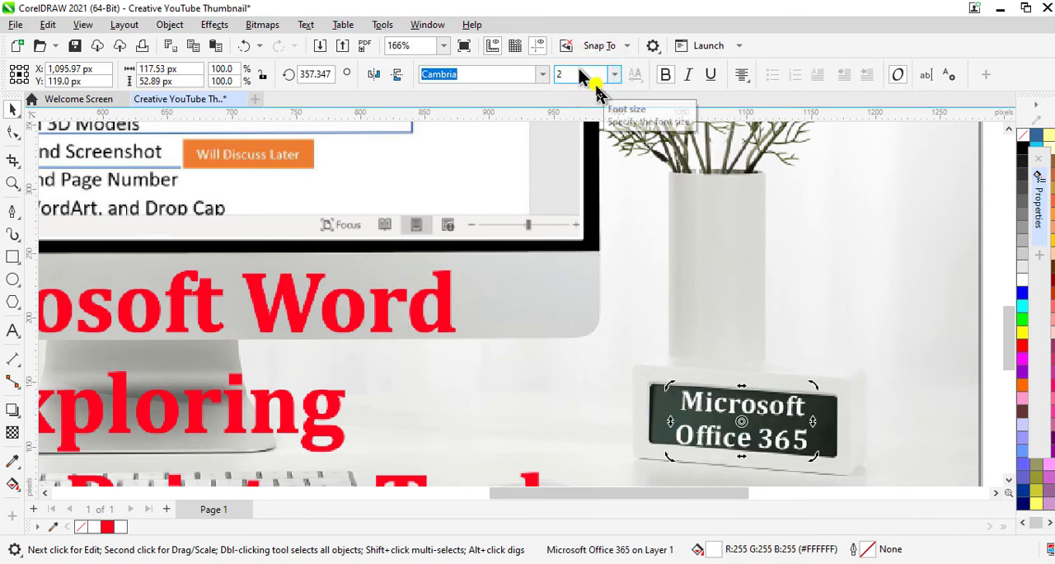
click(868, 305)
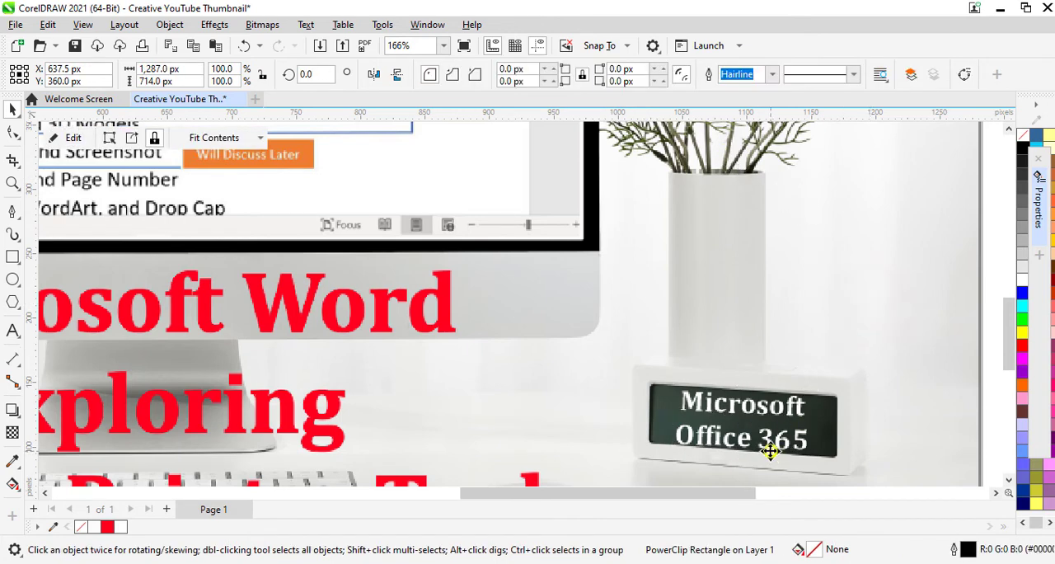
- Import "Microsoft Office Icon" from the Page Posts > Icons folder and place it about 49 px square beside the desk clock
scroll(769, 451, down, 2)
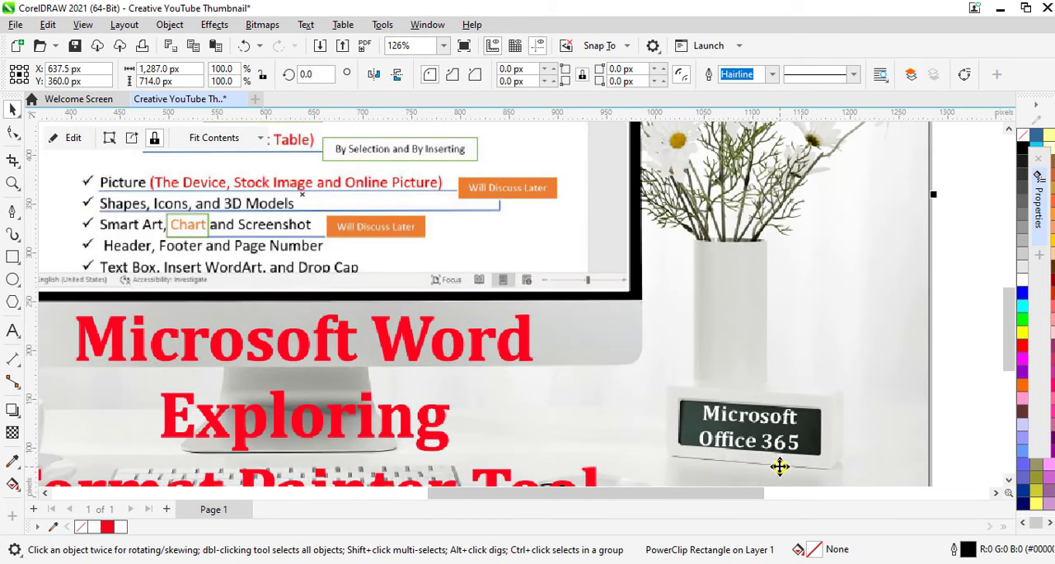
key(ctrl+i)
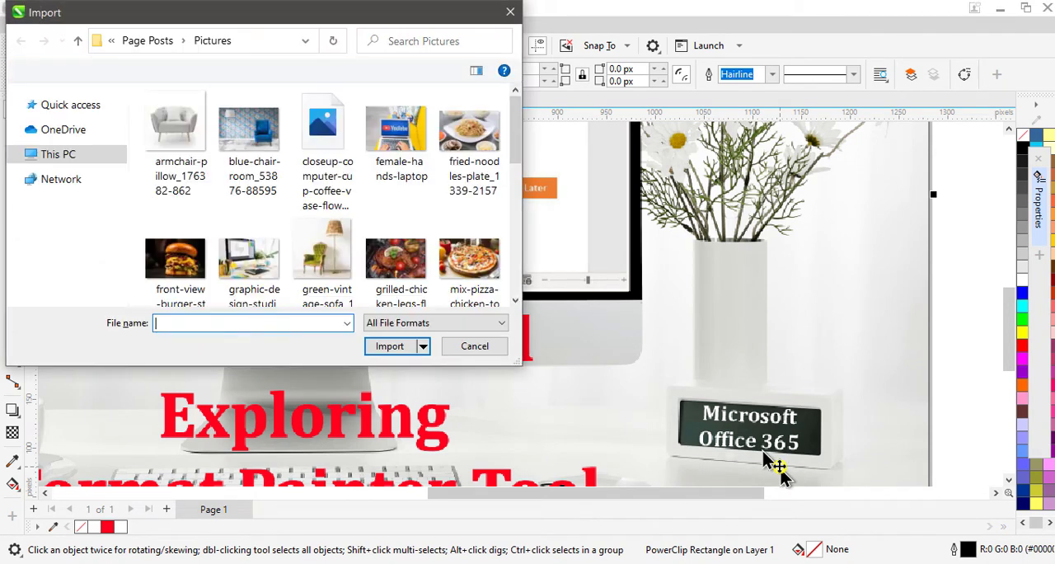
click(74, 43)
click(373, 144)
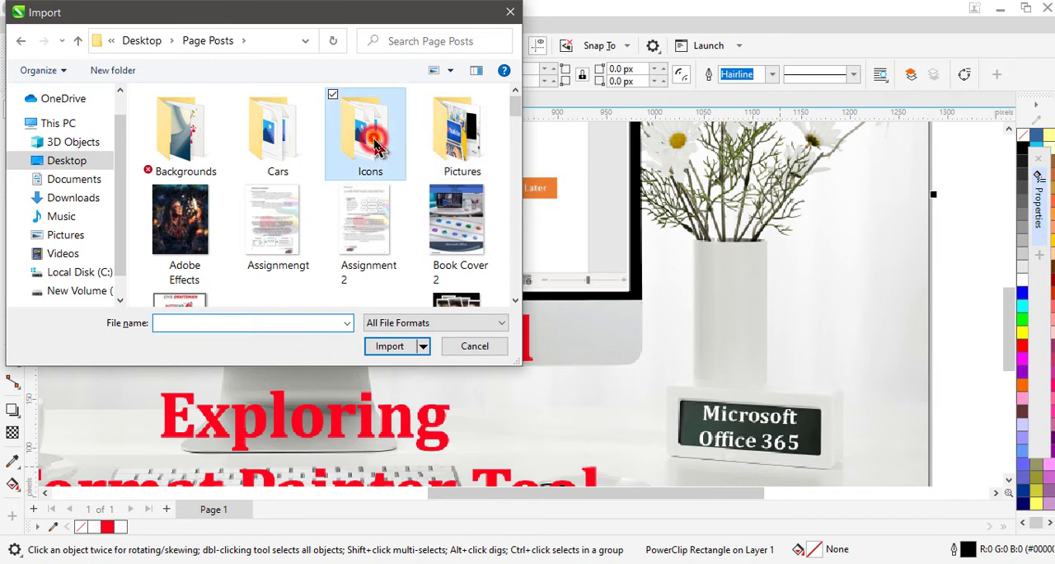
double_click(373, 145)
scroll(348, 220, down, 5)
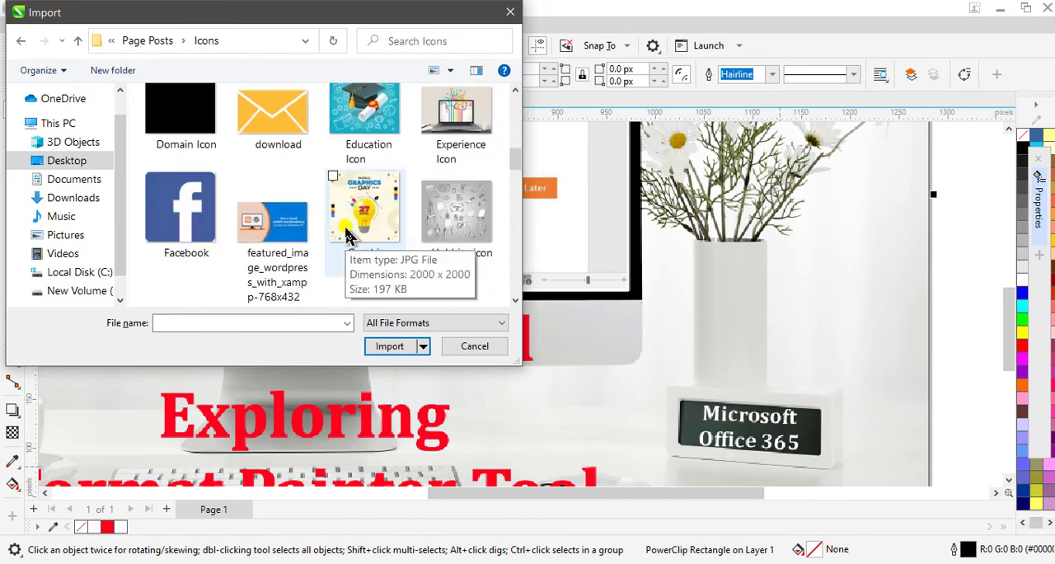
scroll(342, 227, down, 8)
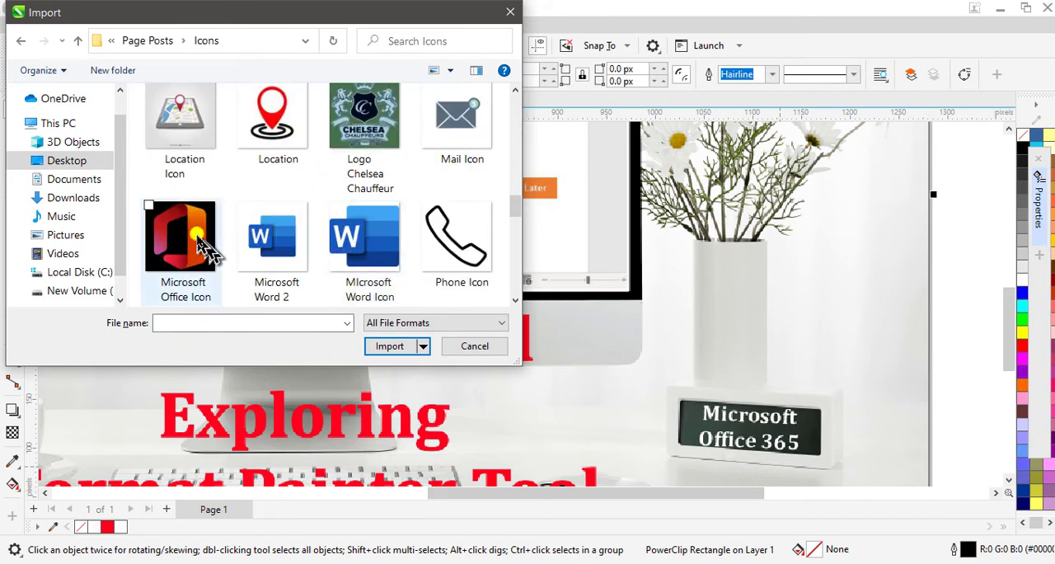
click(201, 243)
click(387, 346)
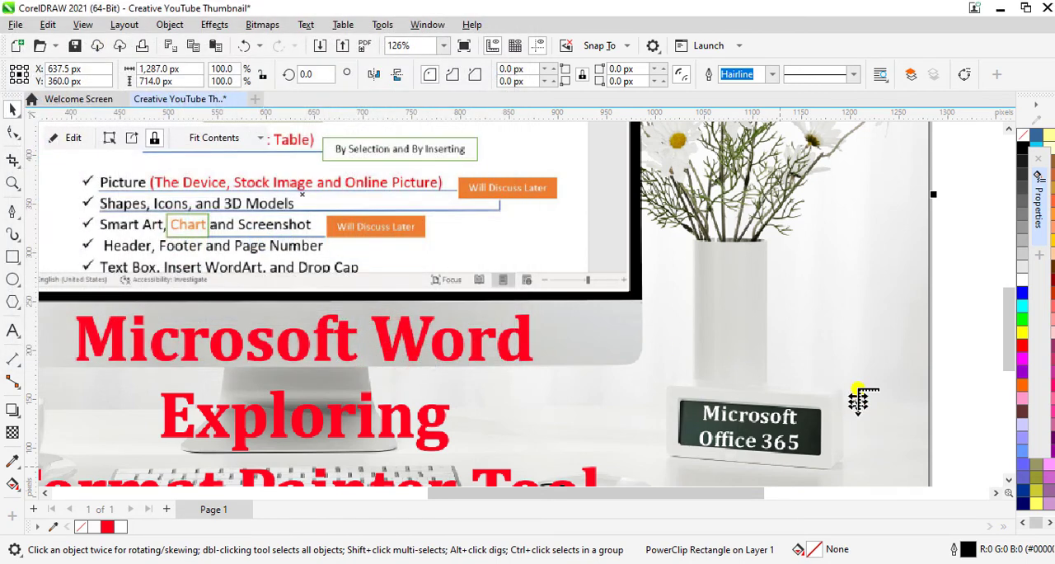
drag(857, 365, 911, 418)
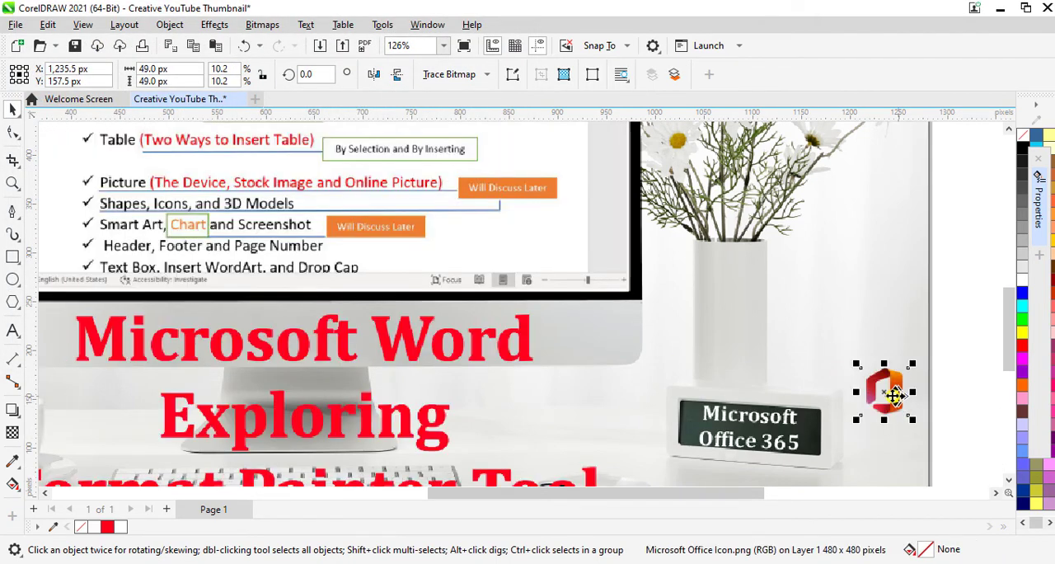
- Rotate the Office icon to about 351° and move it onto the clock's display, over the white text
click(884, 394)
mouse_move(923, 424)
mouse_down()
mouse_move(930, 440)
mouse_move(915, 437)
mouse_move(915, 420)
mouse_up()
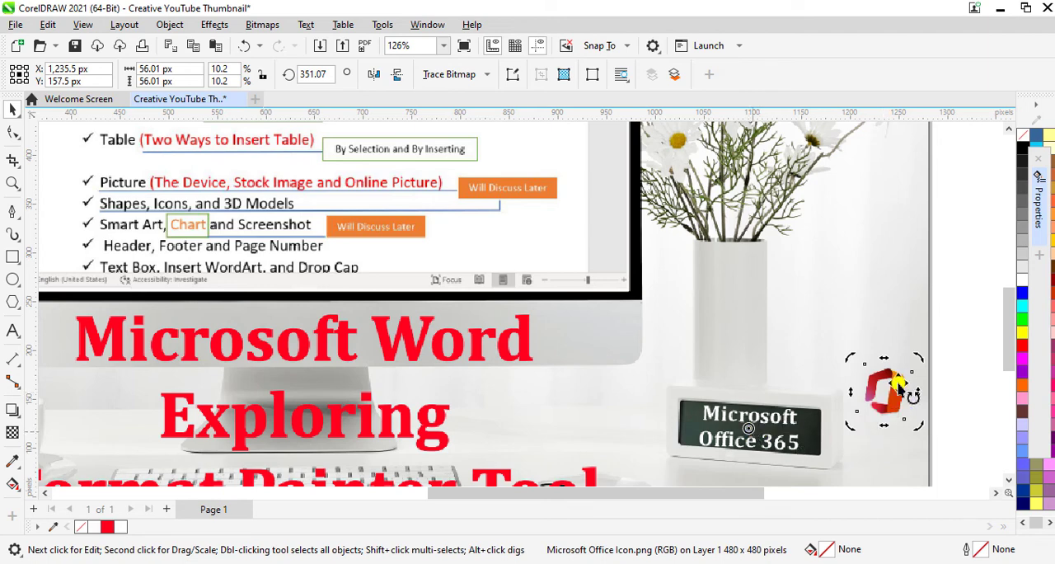
drag(895, 386, 750, 435)
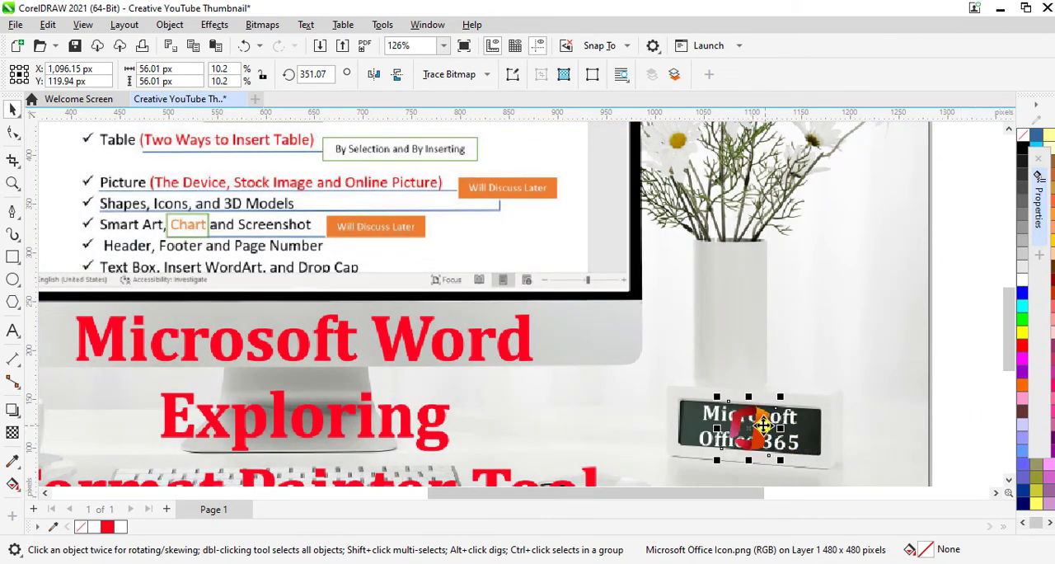
- Order the Office icon behind the white "Microsoft Office 365" text on the clock's display and deselect it
right_click(762, 425)
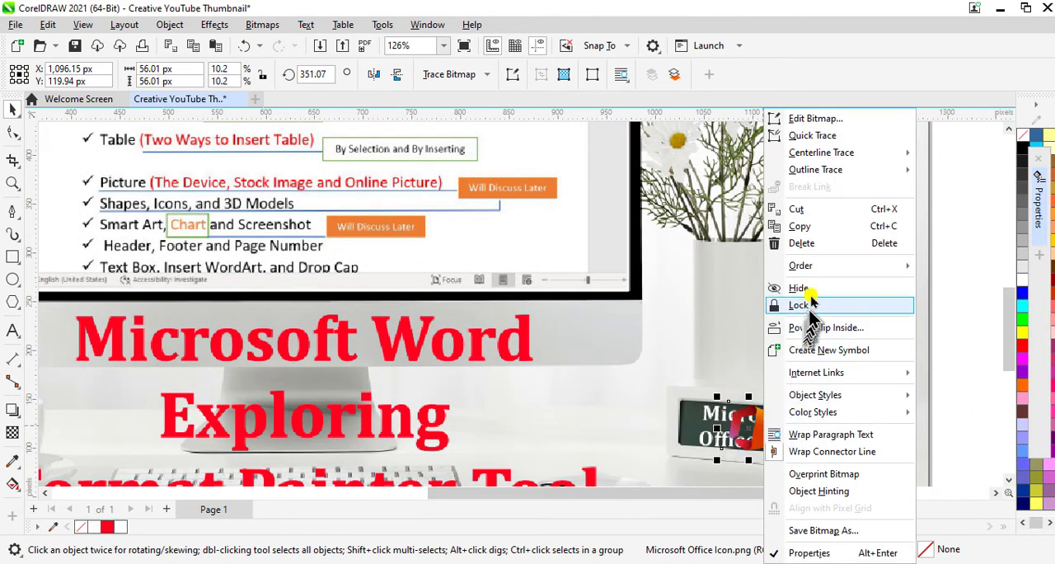
mouse_move(820, 267)
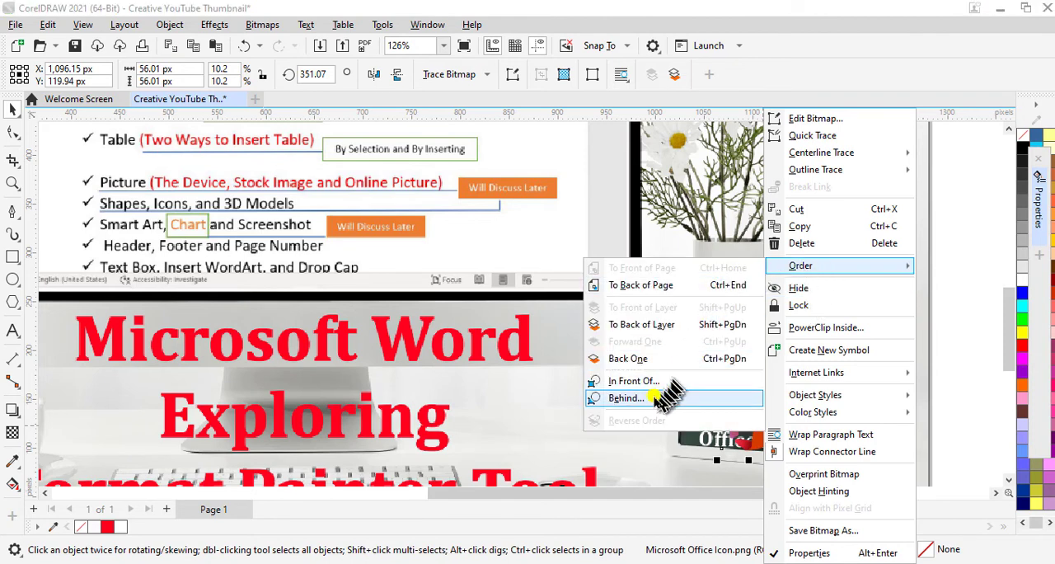
click(649, 400)
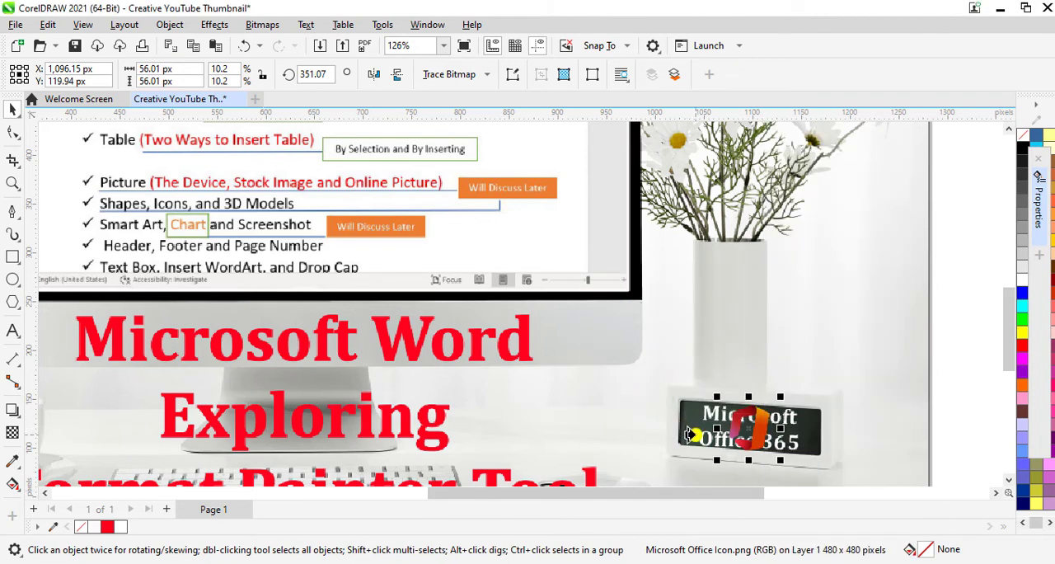
click(695, 437)
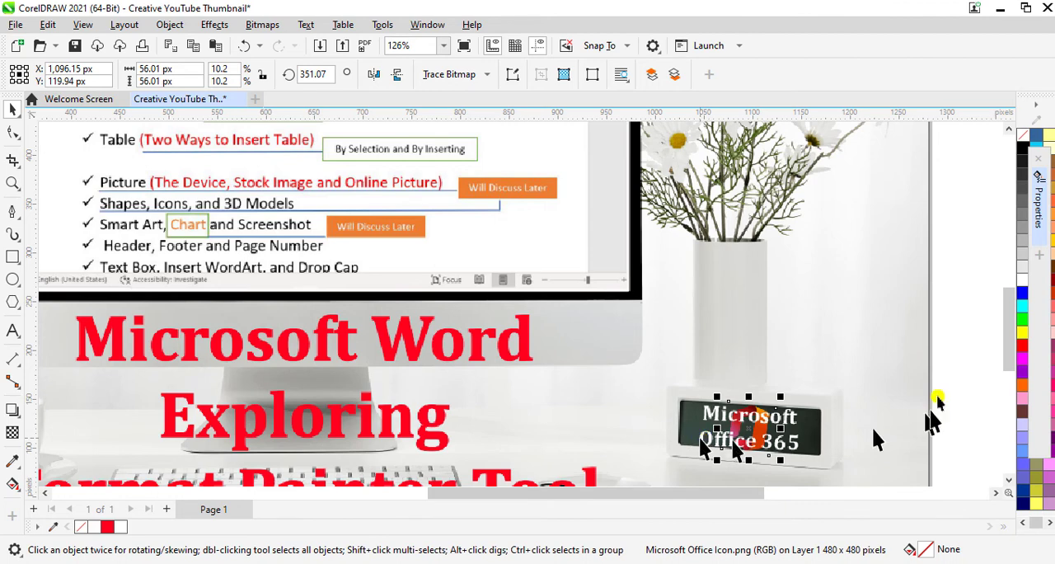
click(961, 360)
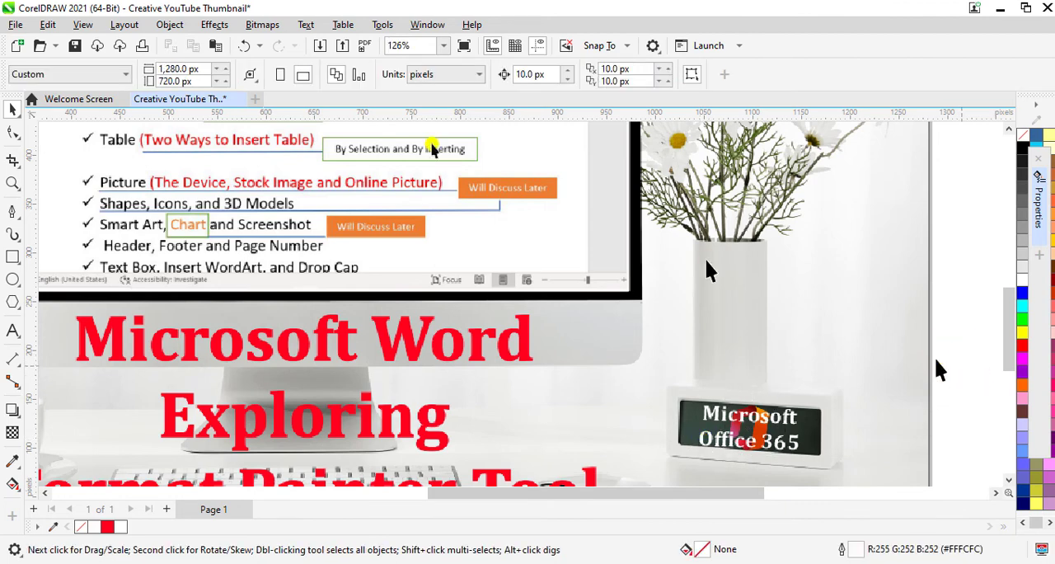
- Save the finished drawing to the Desktop as the CDR file "Creative YouTube Thumbnail" in version 23.0 (2021)
click(444, 46)
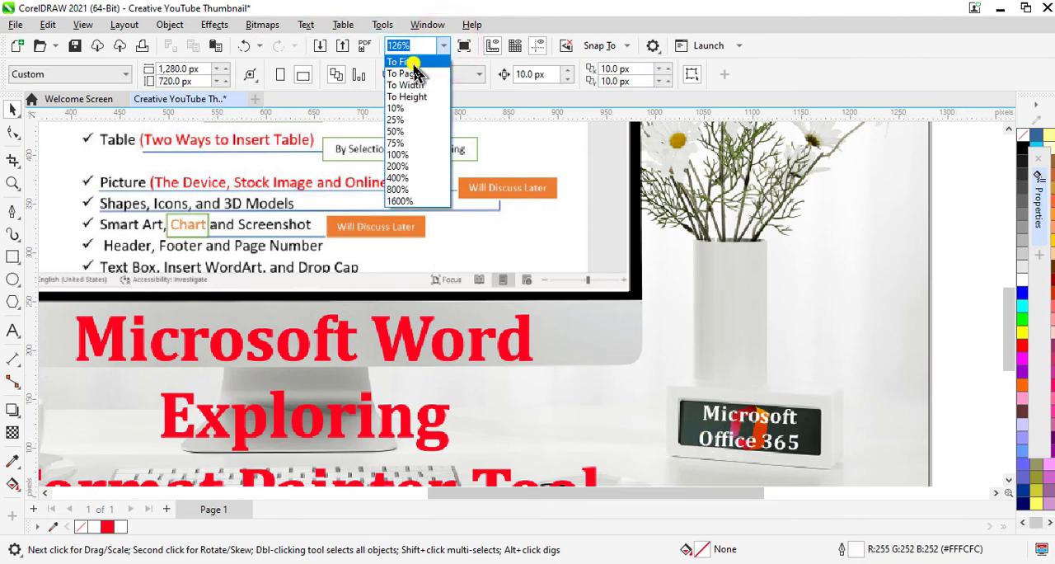
click(394, 66)
click(897, 325)
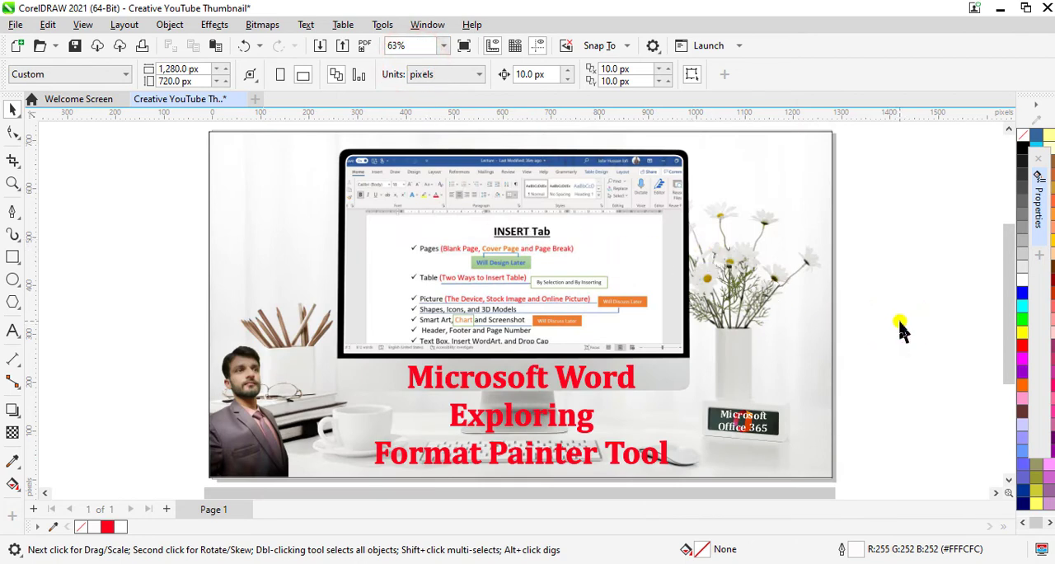
key(ctrl+s)
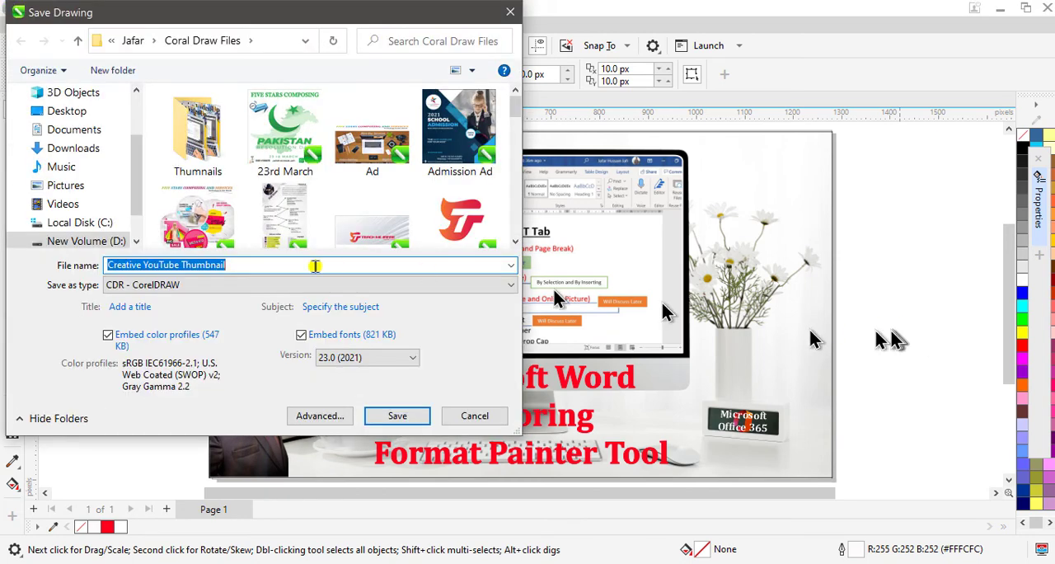
click(264, 264)
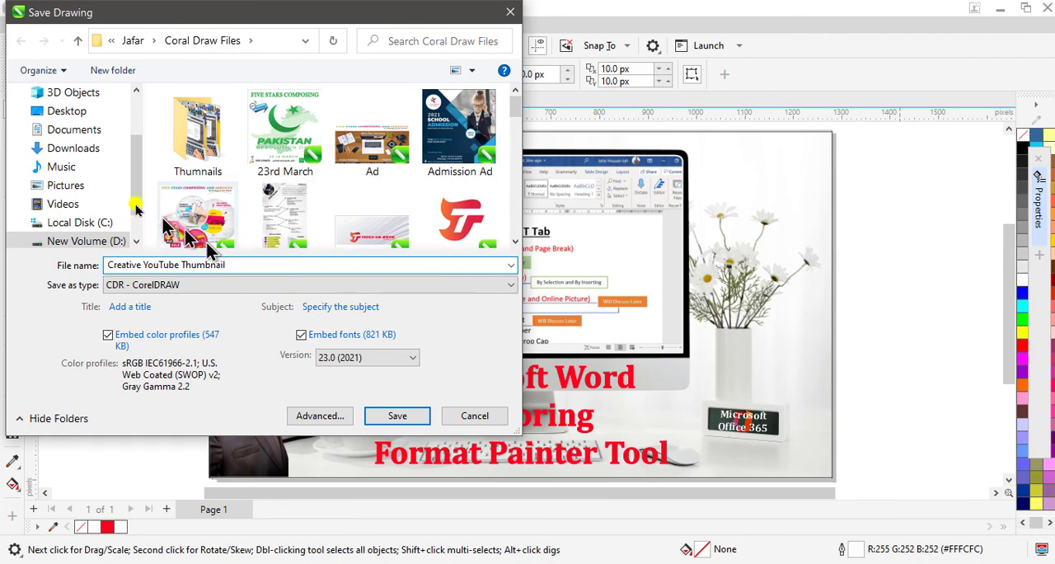
click(68, 108)
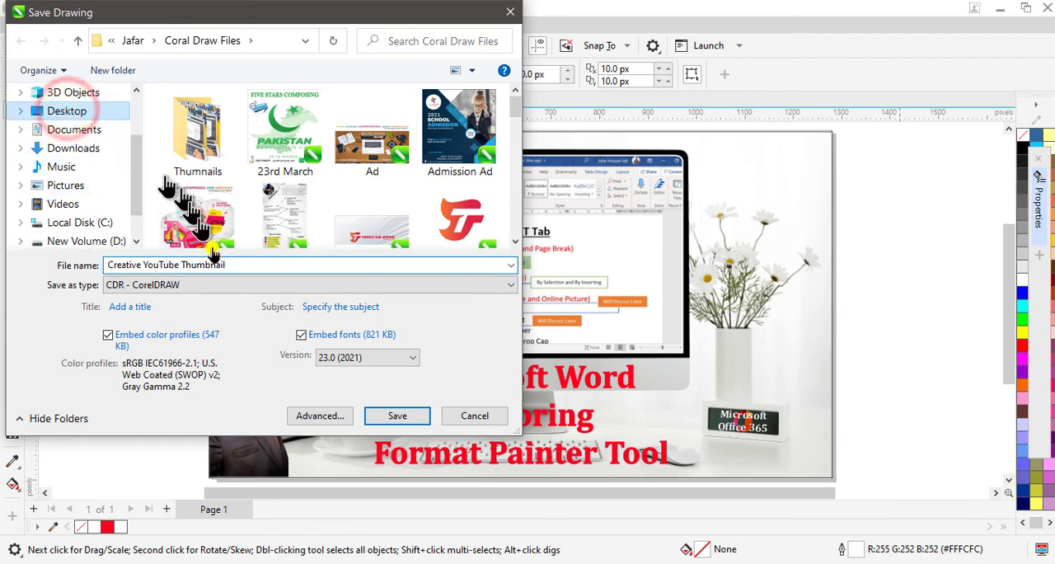
click(399, 417)
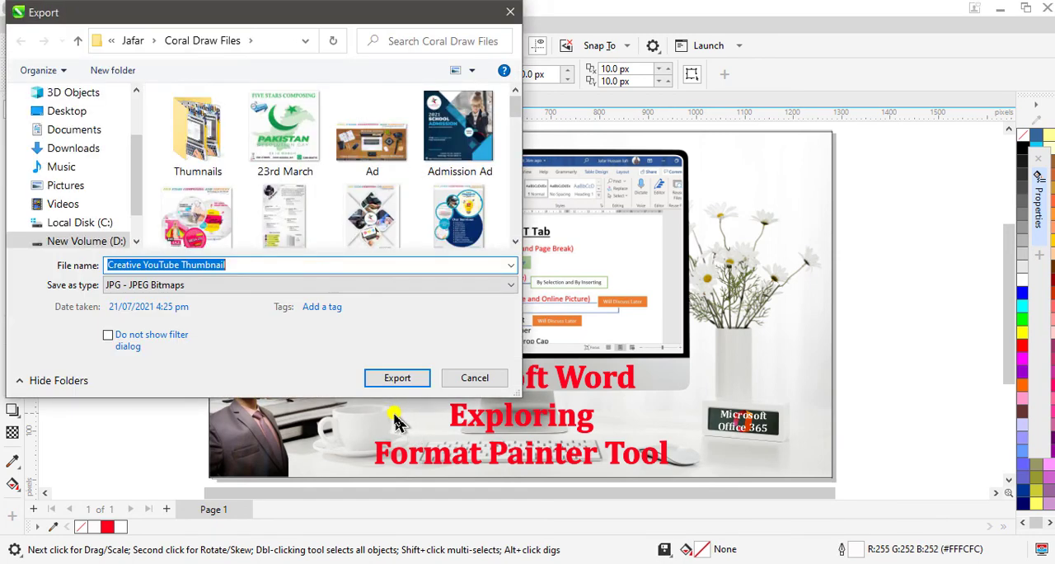
- Export the thumbnail to the Desktop as the JPG "Creative YouTube Thumbnail" in 24-bit RGB color at 100% quality
click(69, 110)
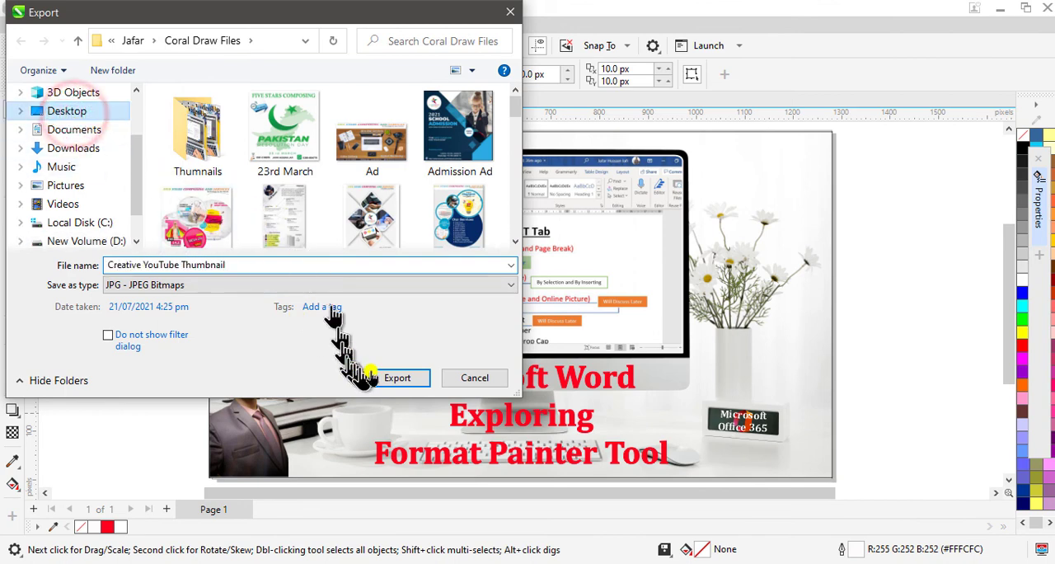
click(391, 383)
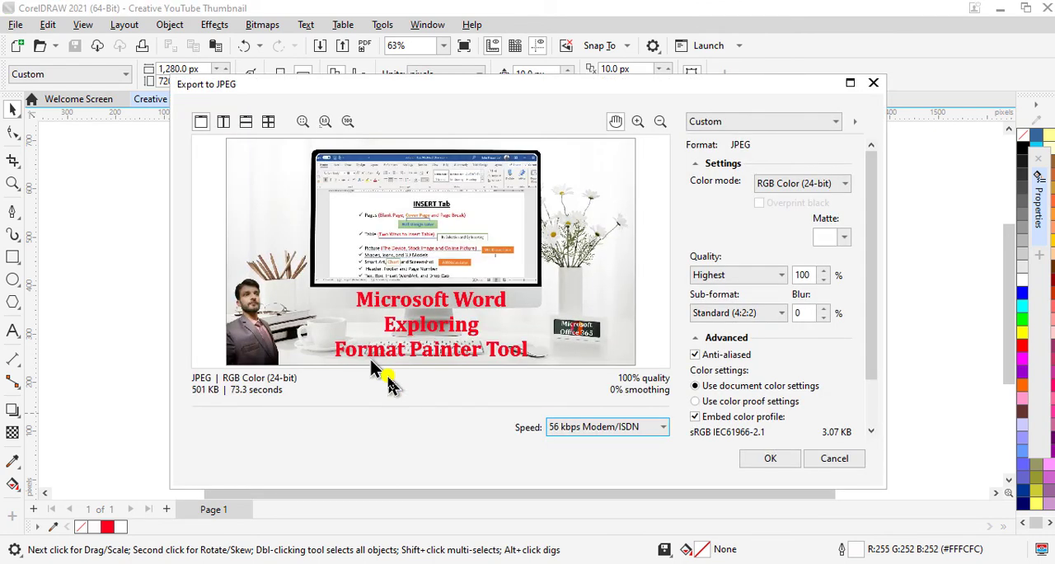
click(769, 459)
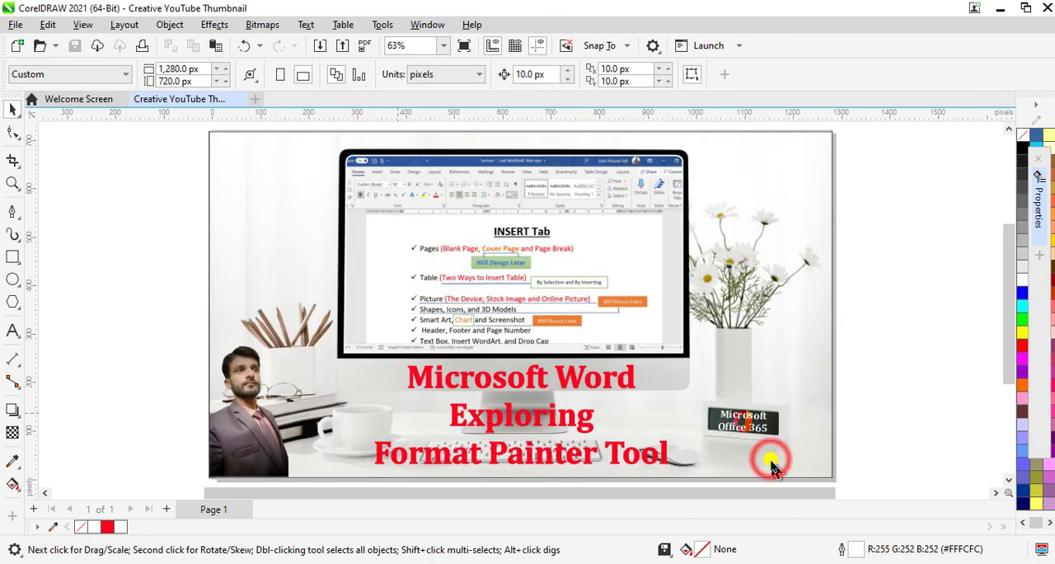